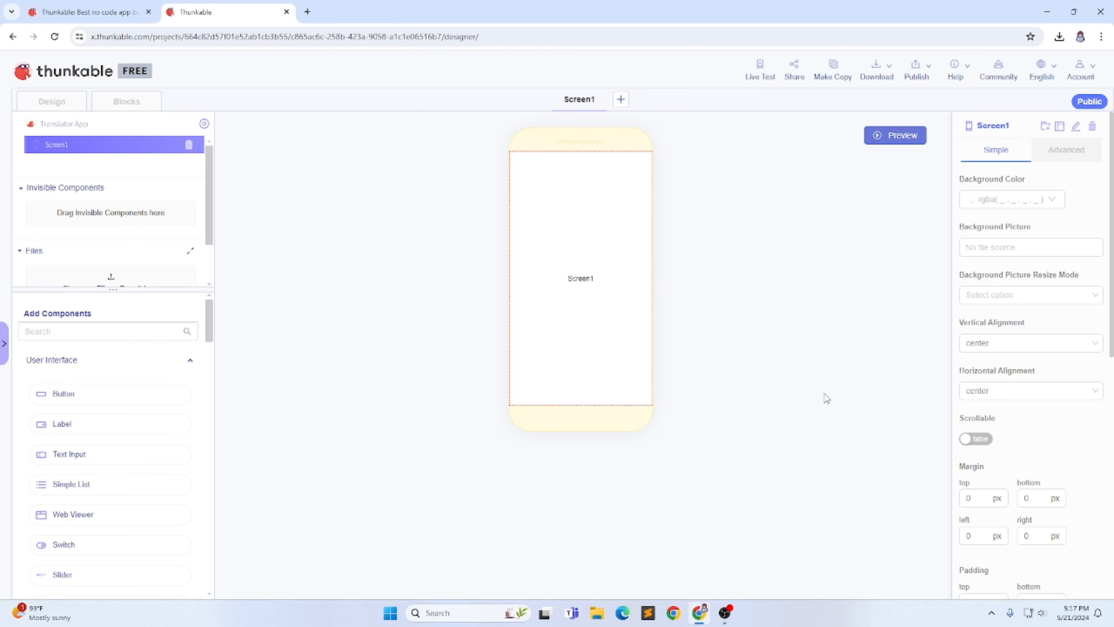
# - Find the Image component and add it to the blank Screen1
pyautogui.click(40, 338)
pyautogui.write('image')
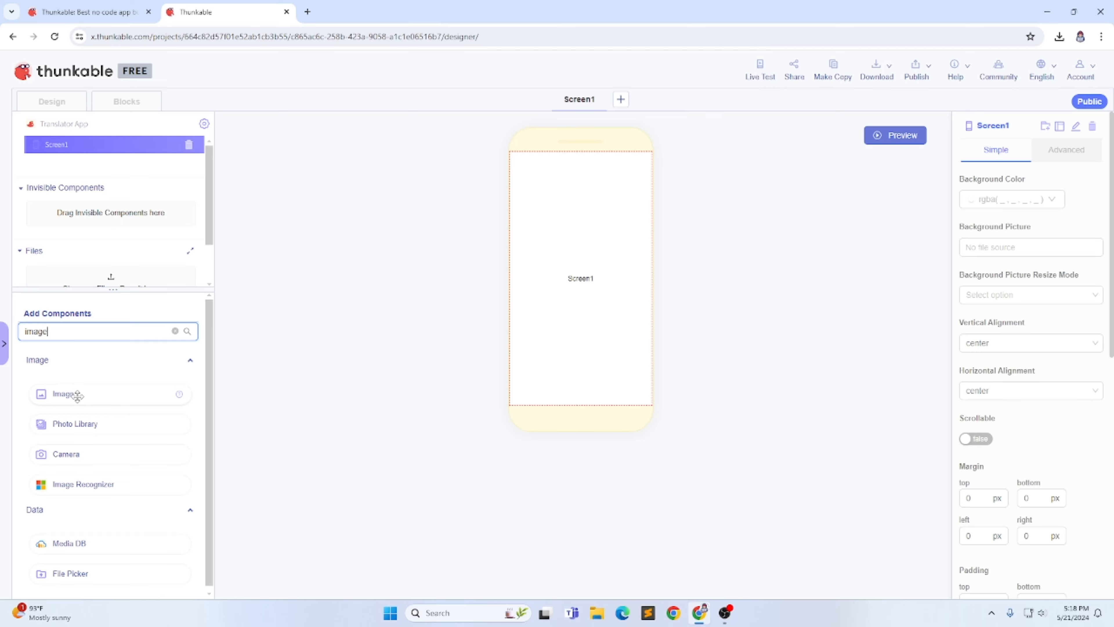
pyautogui.moveTo(74, 394); pyautogui.dragTo(578, 317)
# - Find the Label component and add it to Screen1 beneath the image
pyautogui.moveTo(55, 332); pyautogui.dragTo(3, 325)
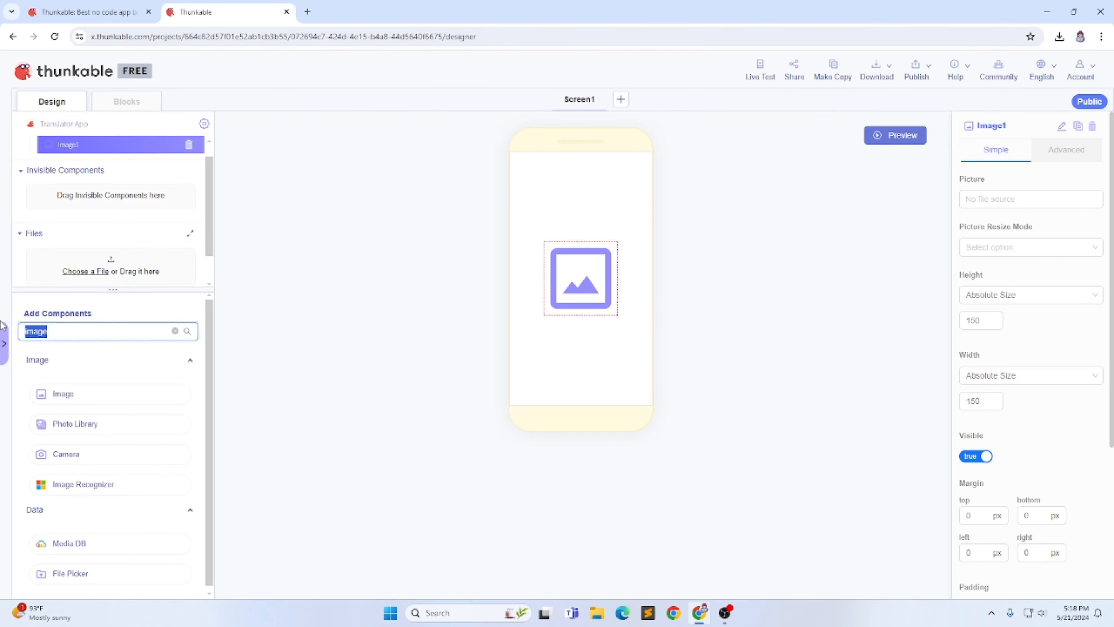
pyautogui.press('BackSpace')
pyautogui.write('la')
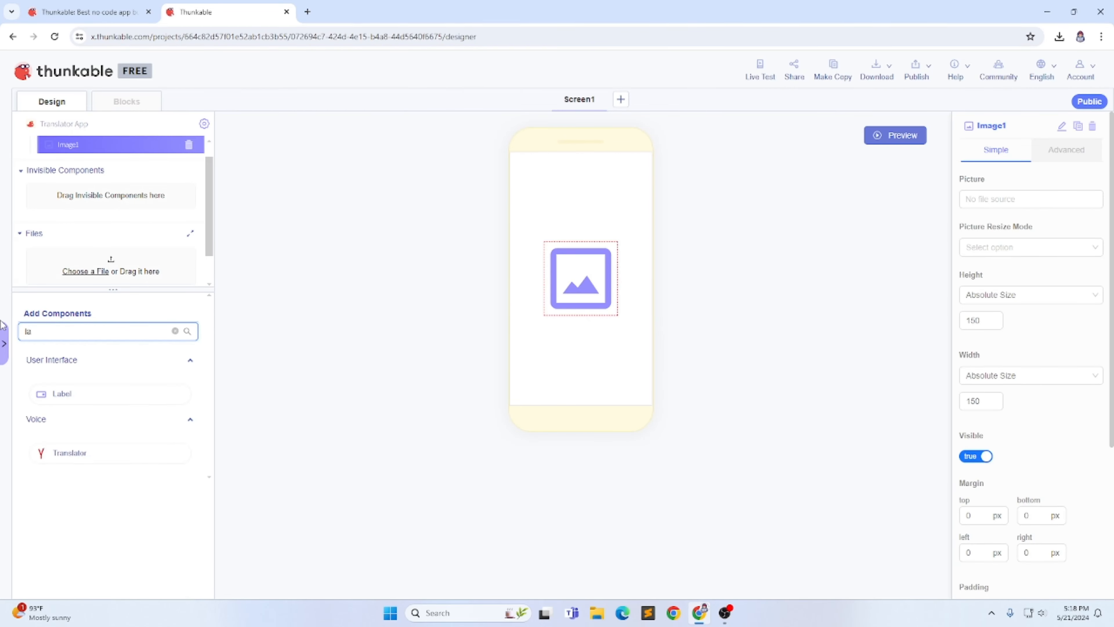
pyautogui.moveTo(54, 392); pyautogui.dragTo(75, 161)
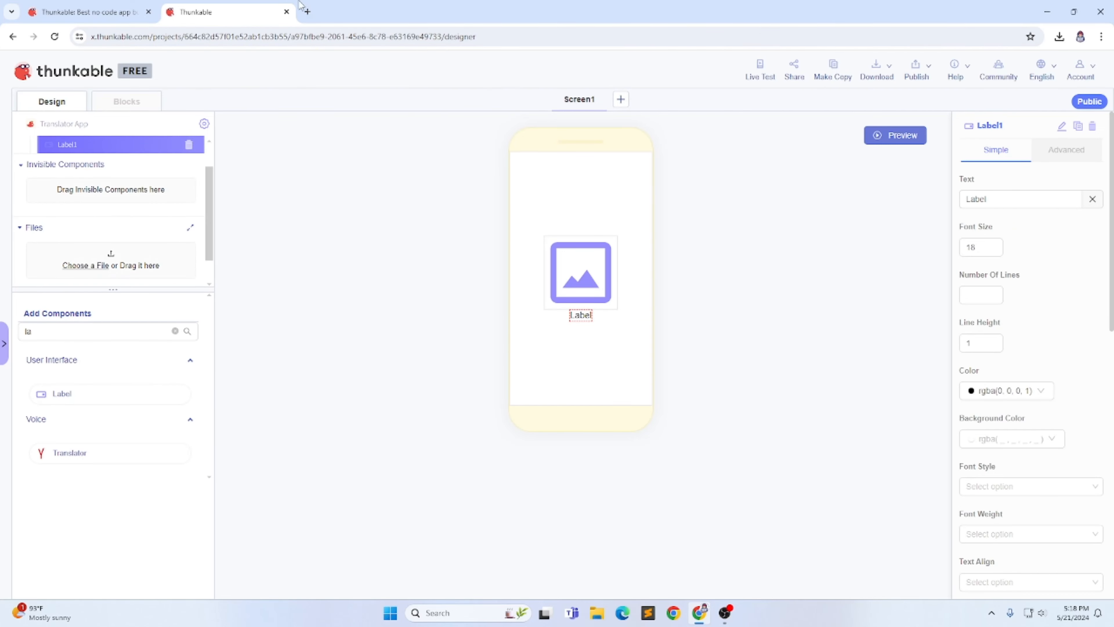
# - Search Google Images for "translator app logo" in a new browser tab
pyautogui.click(307, 12)
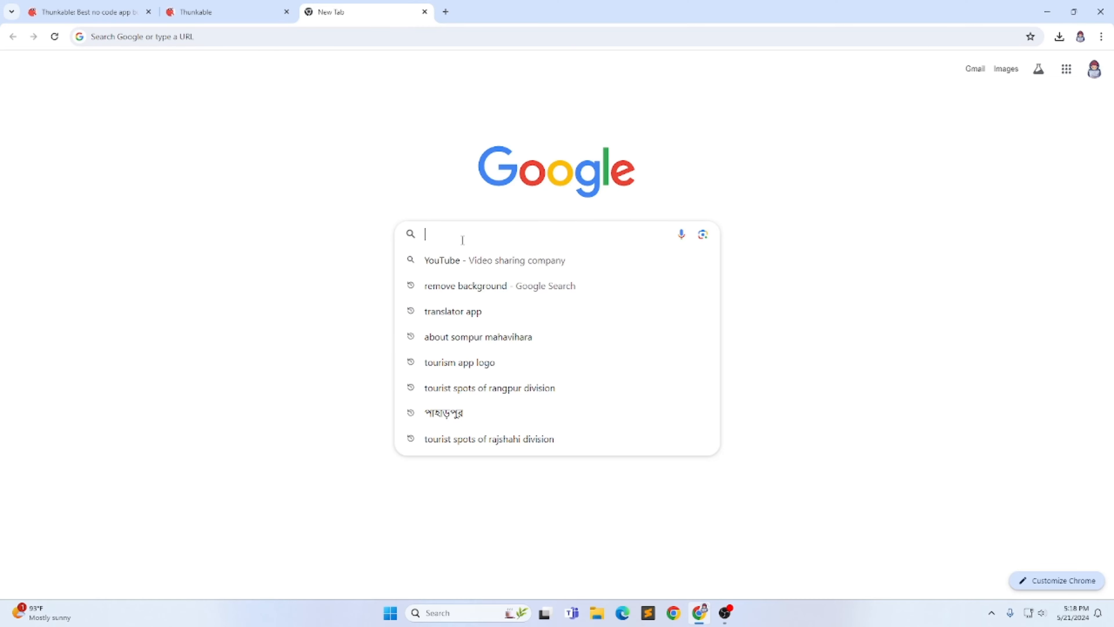
pyautogui.write('Tra')
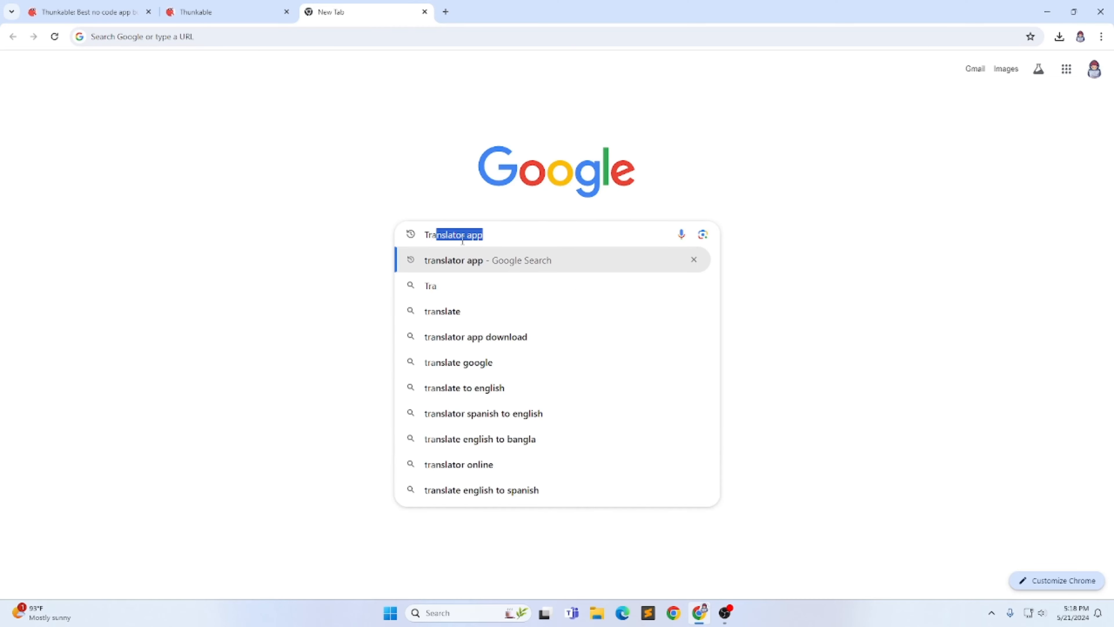
pyautogui.press('Right')
pyautogui.write('lo')
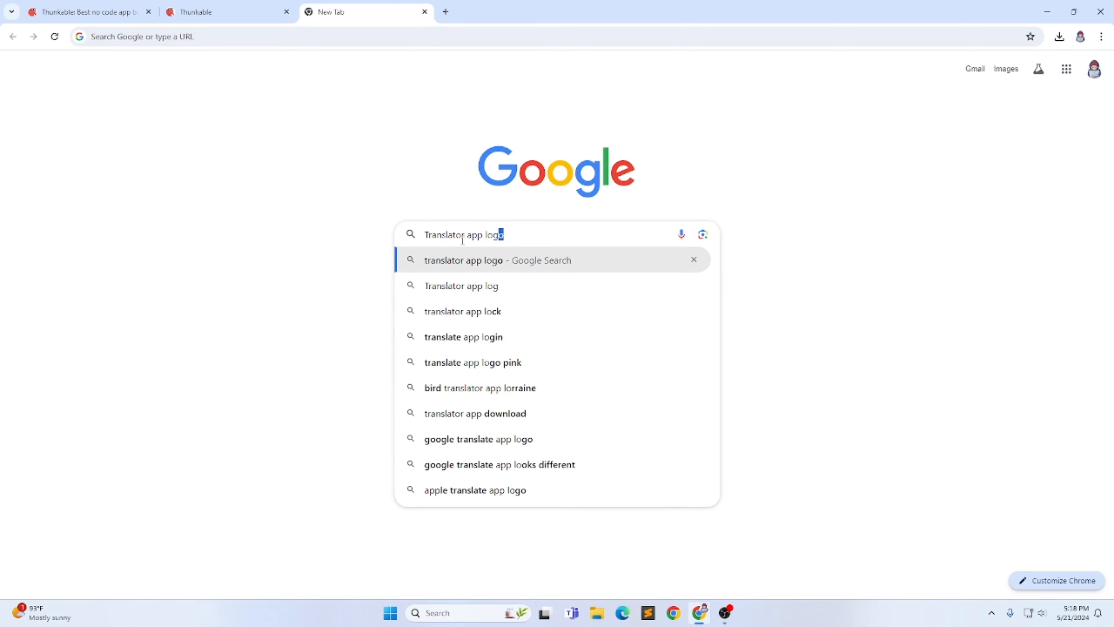
pyautogui.press('Right')
pyautogui.press('Return')
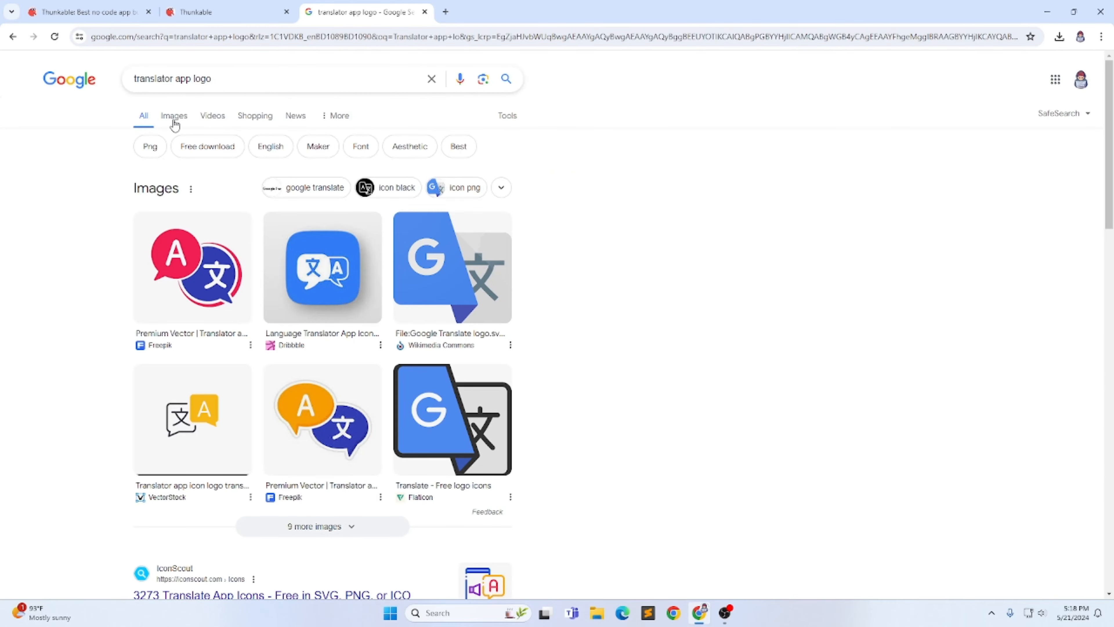
pyautogui.click(174, 116)
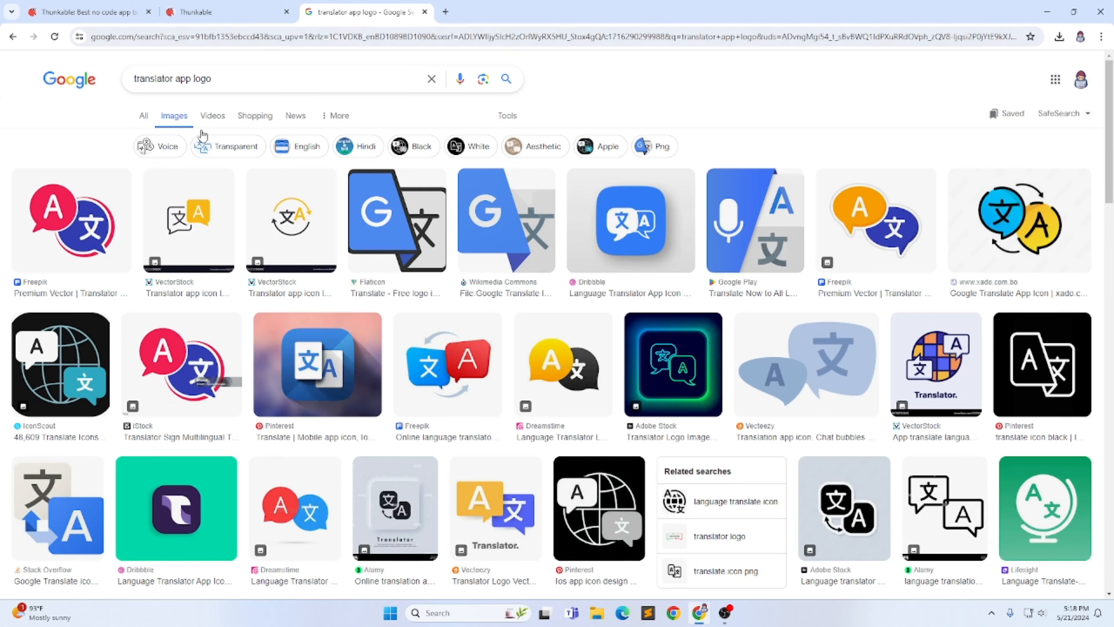
pyautogui.click(991, 234)
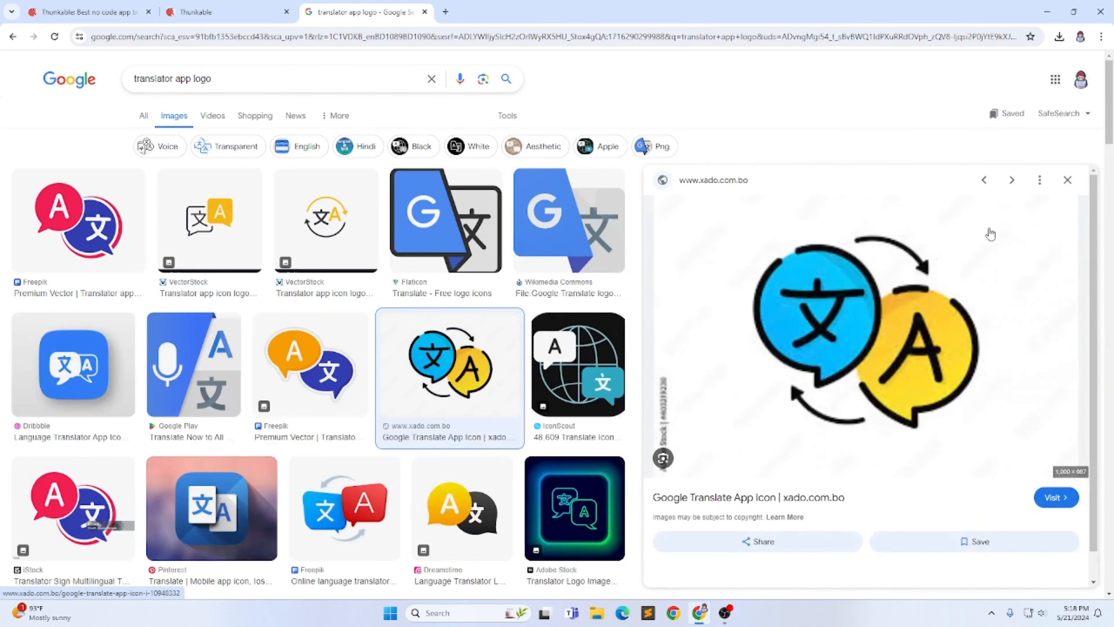
pyautogui.rightClick(785, 347)
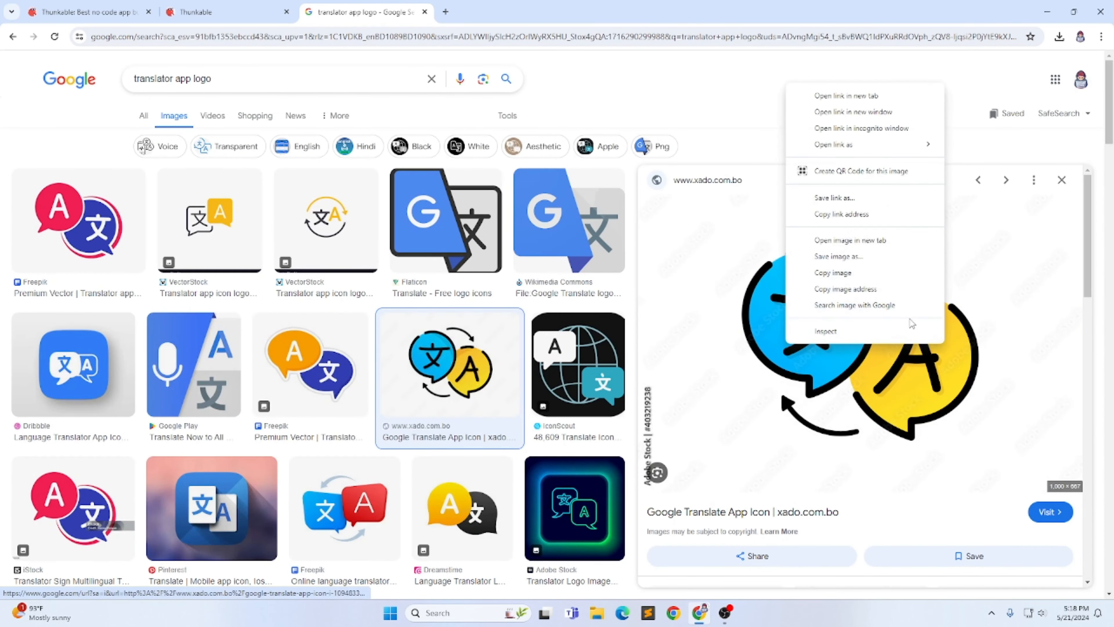
pyautogui.click(873, 264)
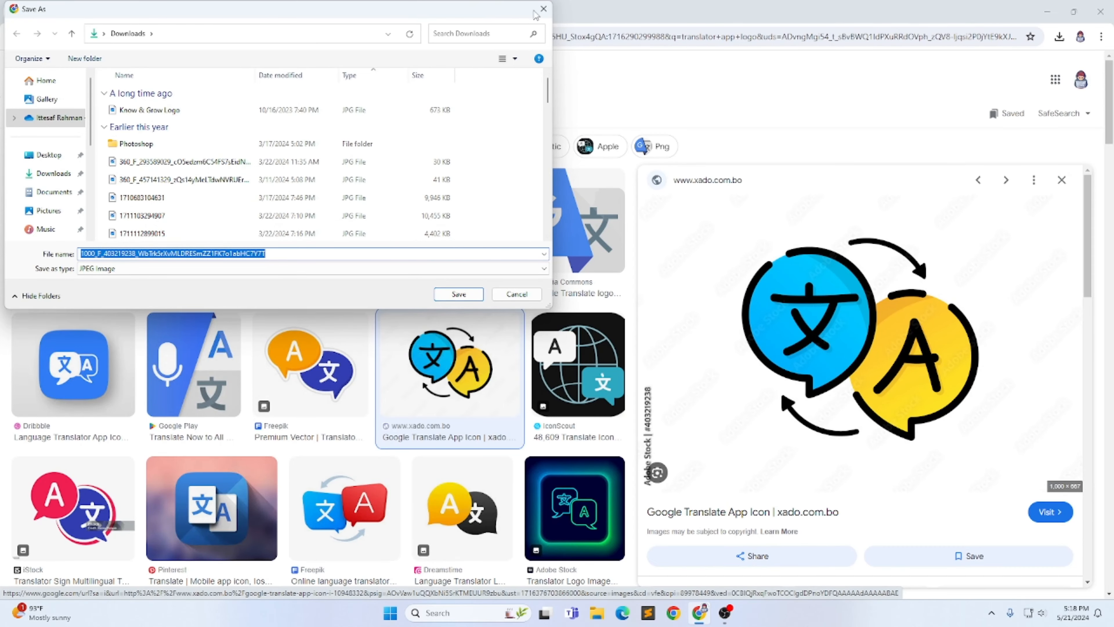
pyautogui.click(543, 9)
pyautogui.scroll(-3, 205, 250)
pyautogui.scroll(3, 205, 250)
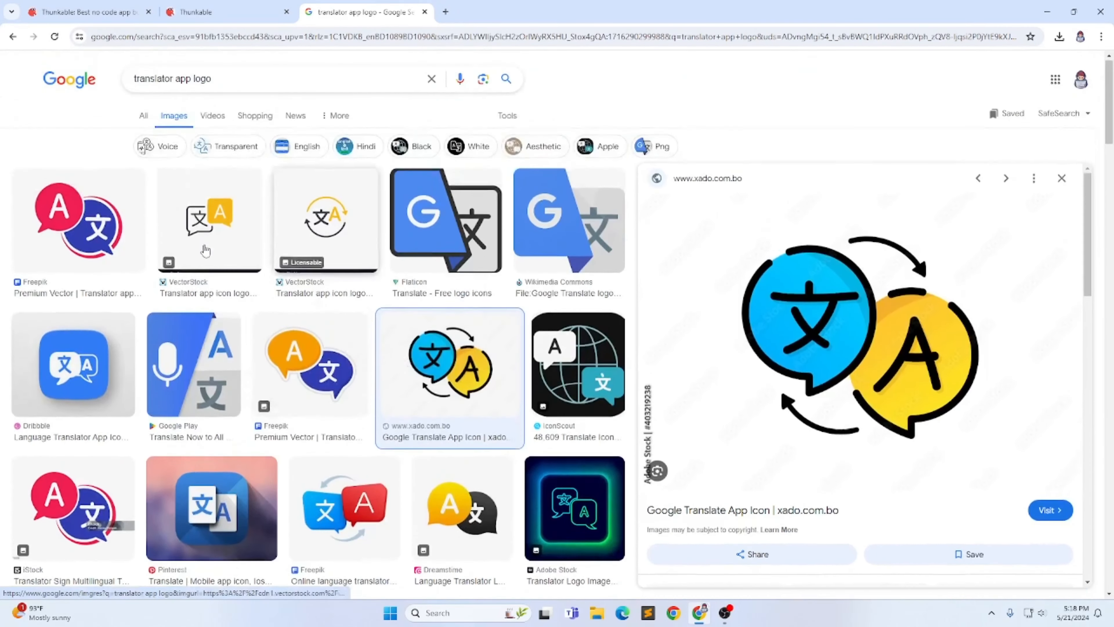
pyautogui.click(105, 208)
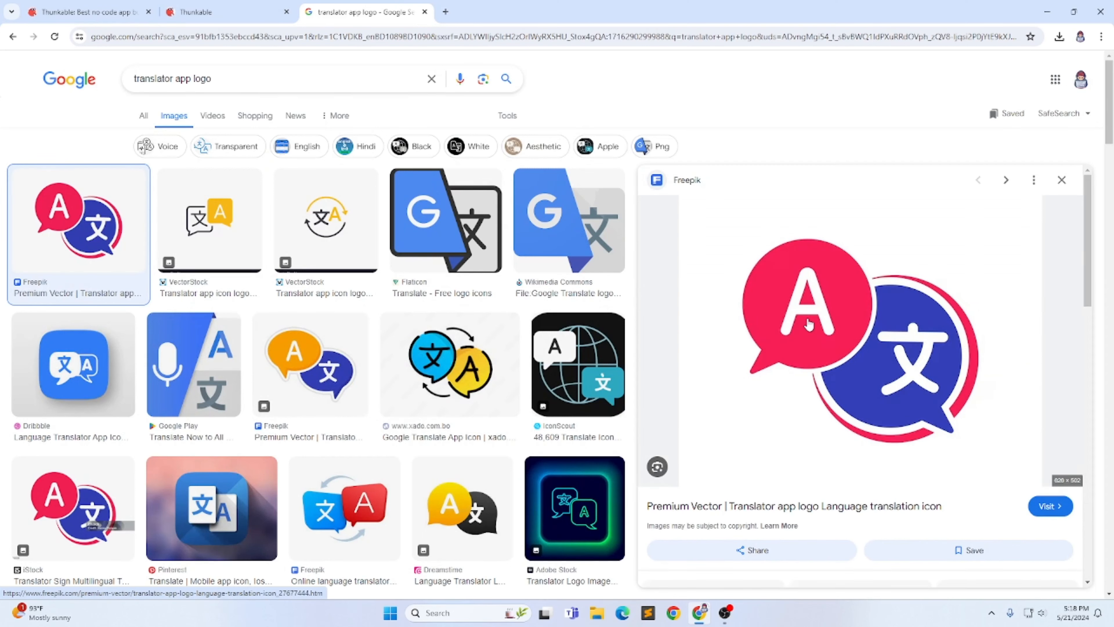
pyautogui.rightClick(922, 328)
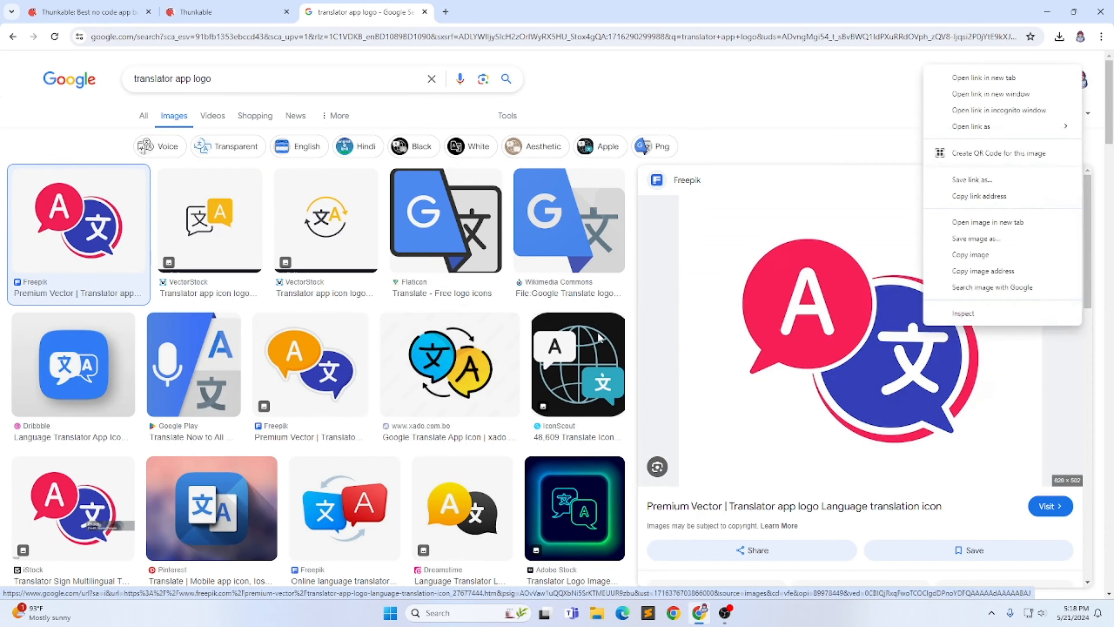
pyautogui.click(461, 359)
pyautogui.rightClick(878, 352)
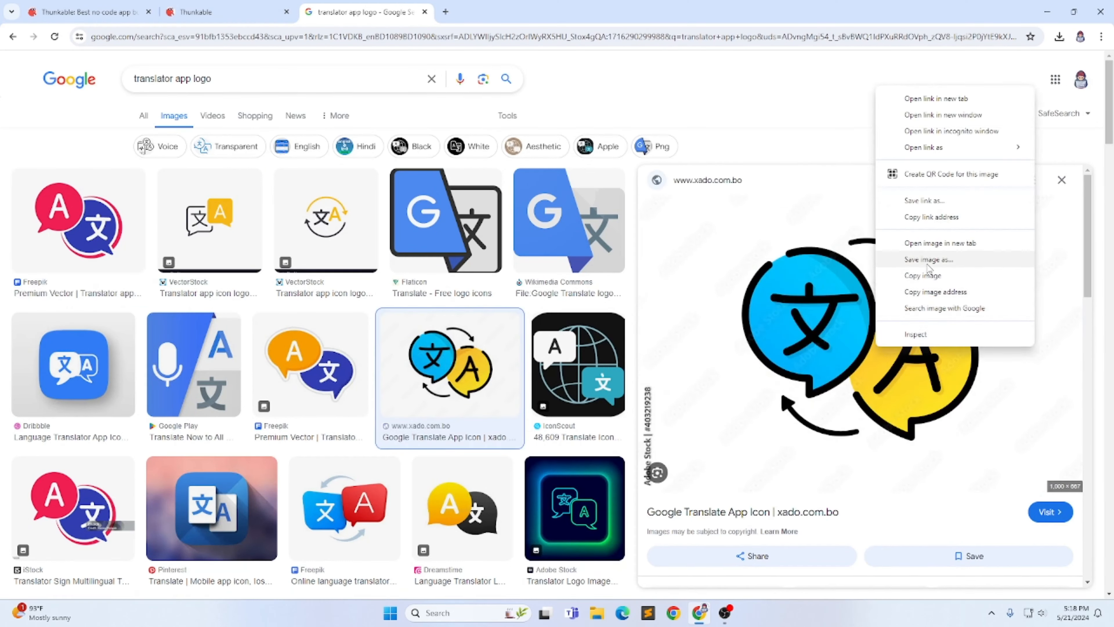
pyautogui.click(903, 258)
pyautogui.press('BackSpace')
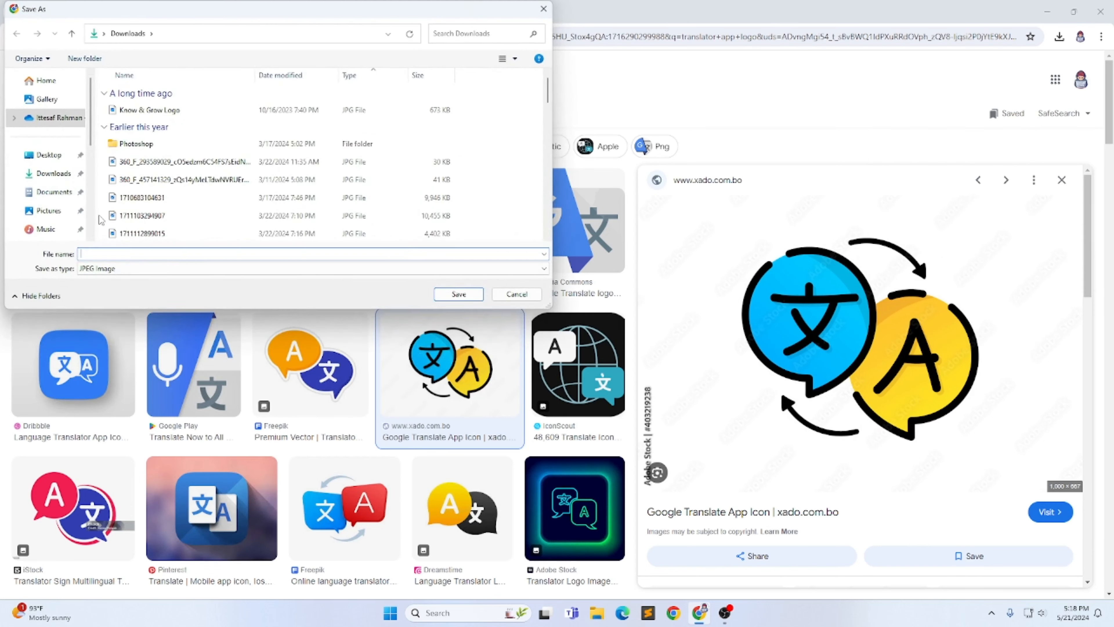
pyautogui.write('Trans')
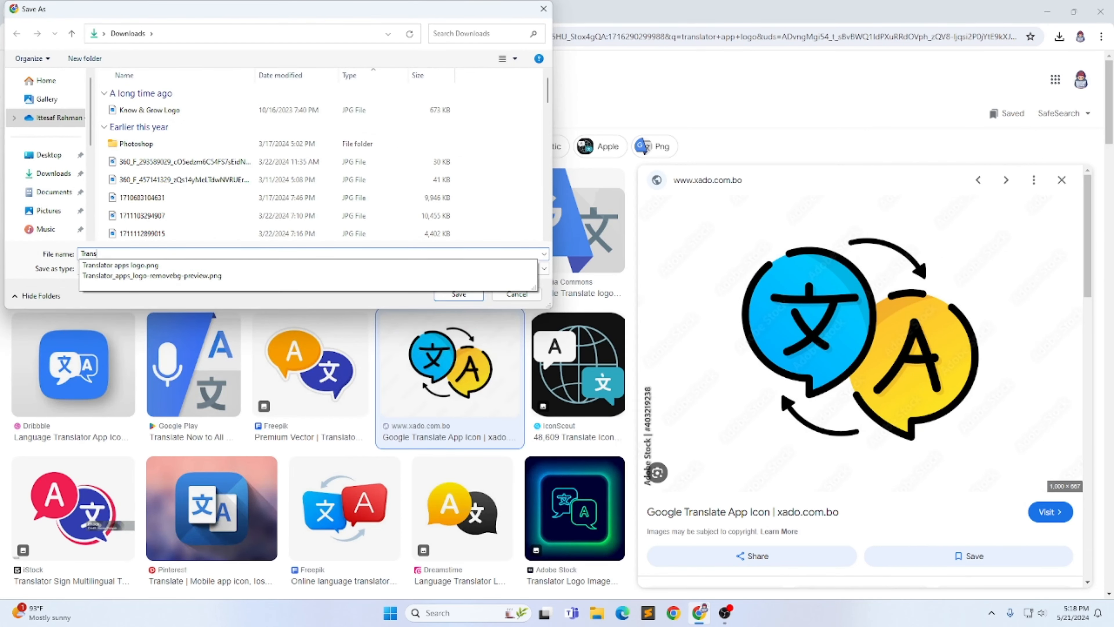
pyautogui.write('lator ')
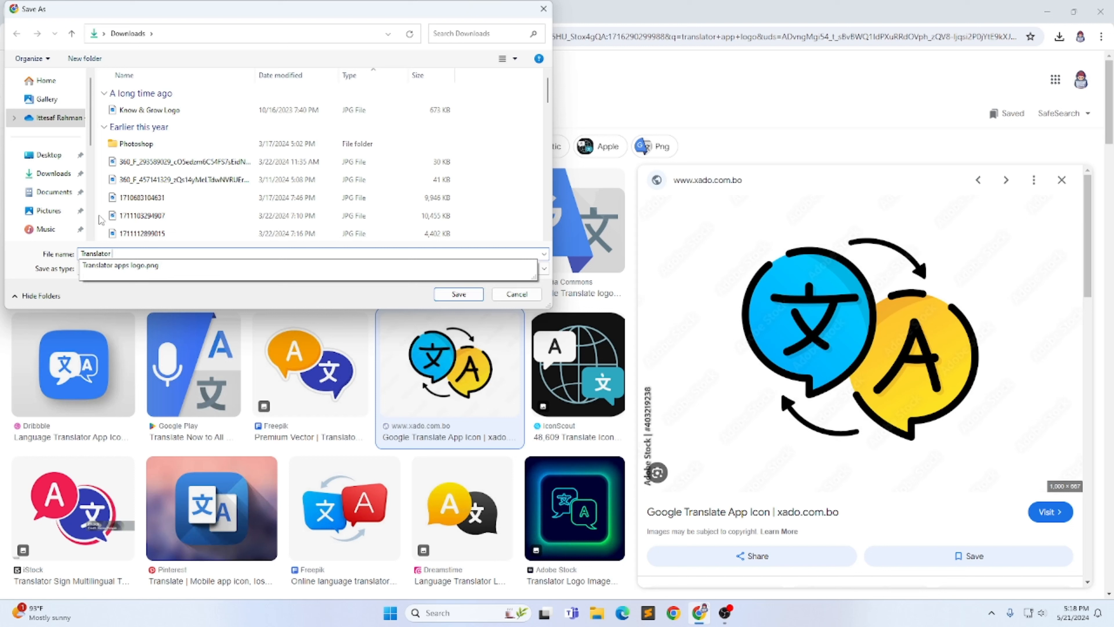
pyautogui.write('app logo')
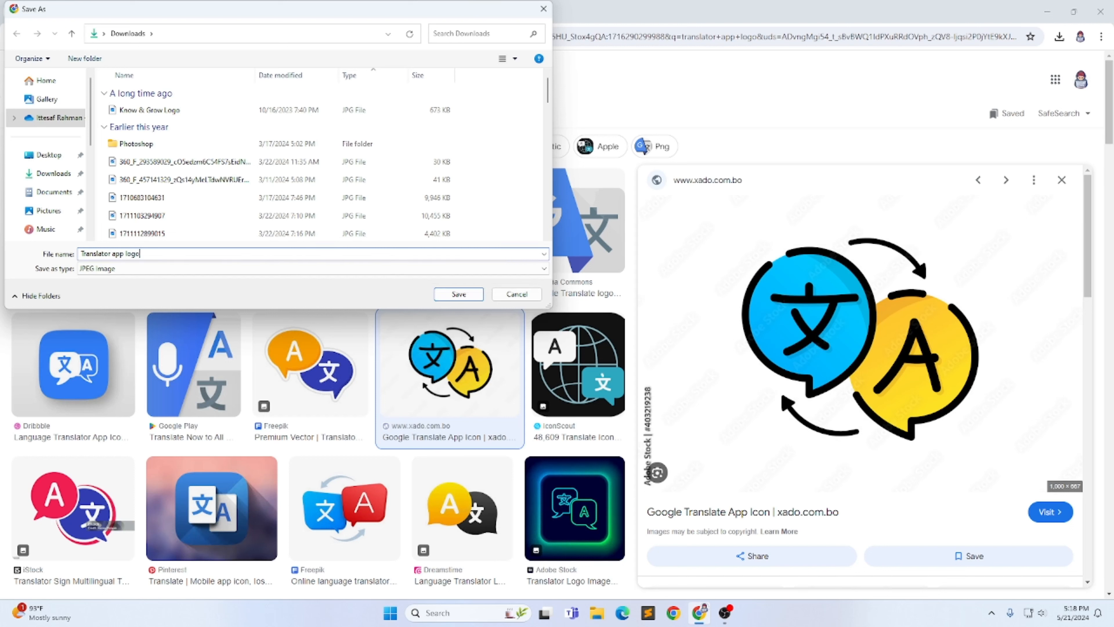
pyautogui.press('Return')
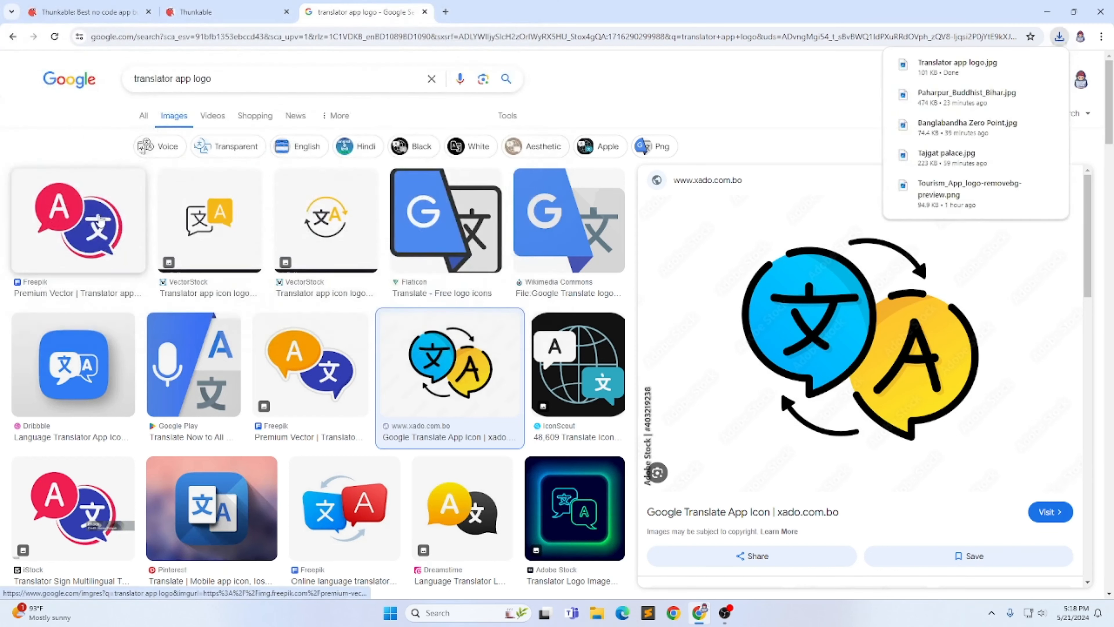
# - Search Google for "remove background" in a new browser tab and open the remove.bg site
pyautogui.click(452, 16)
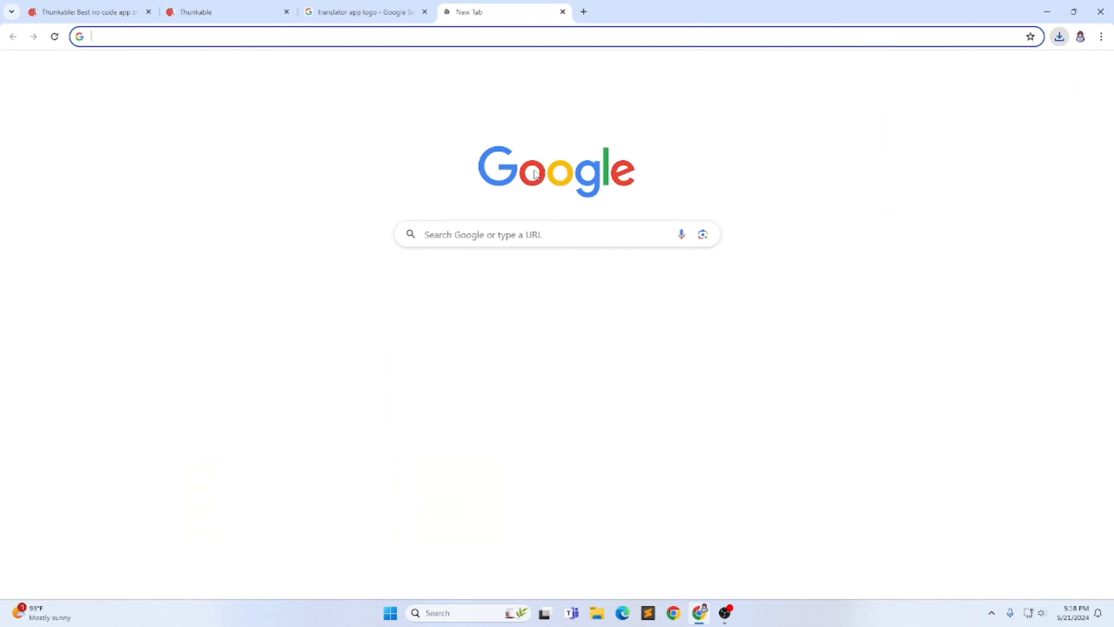
pyautogui.click(548, 229)
pyautogui.write('remo')
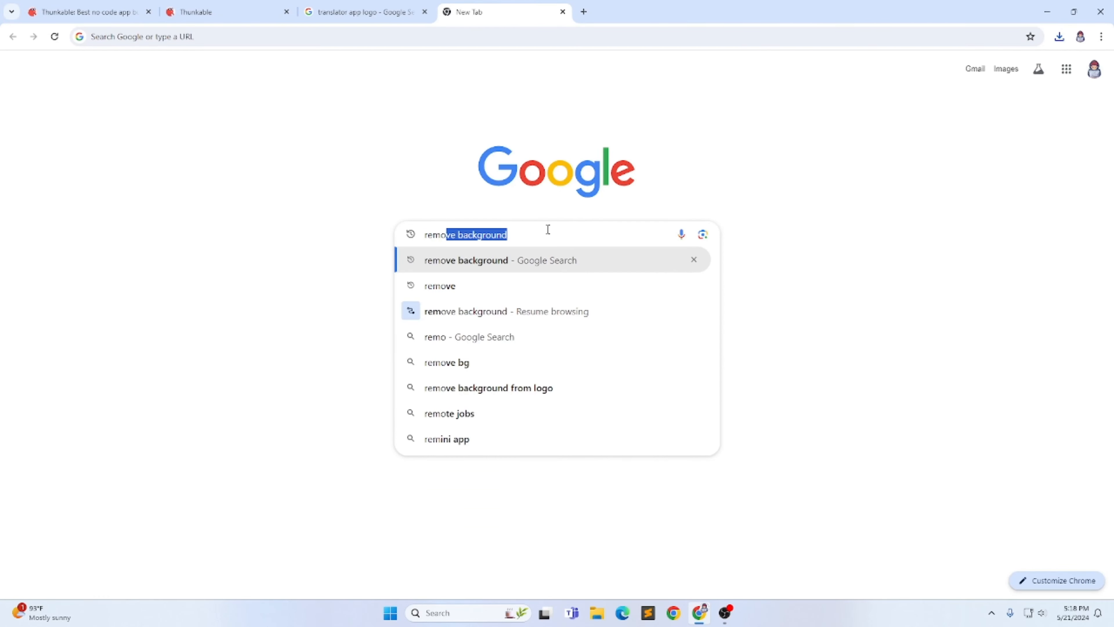
pyautogui.write('ve')
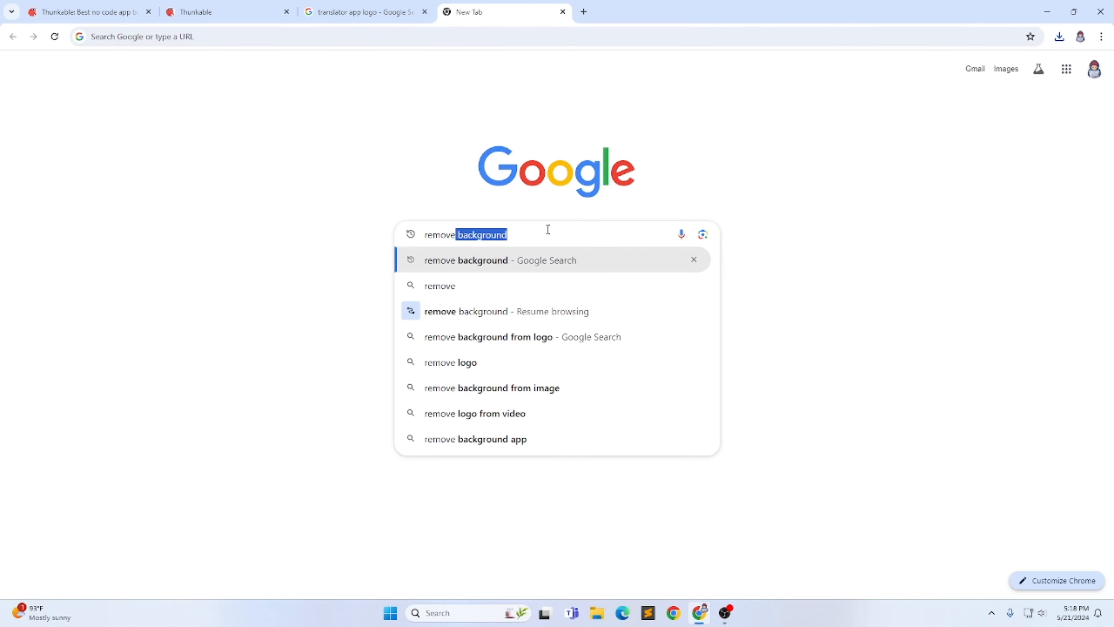
pyautogui.press('Return')
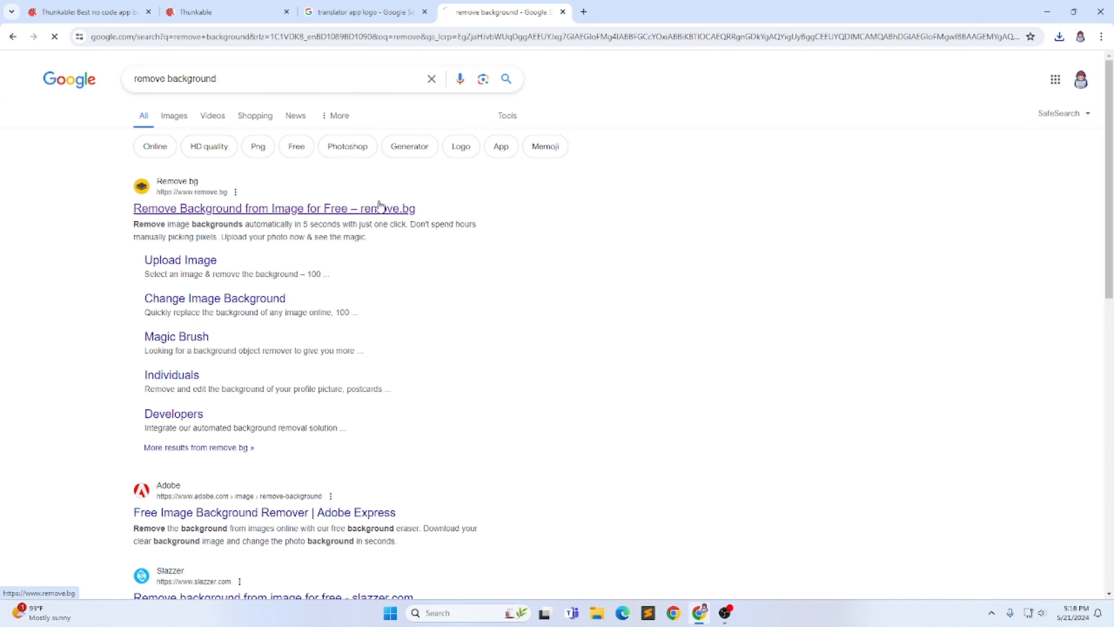
pyautogui.click(373, 208)
# - Upload the Translator app logo JPG from Downloads to remove.bg and download the standard-resolution image with its background removed
pyautogui.click(678, 352)
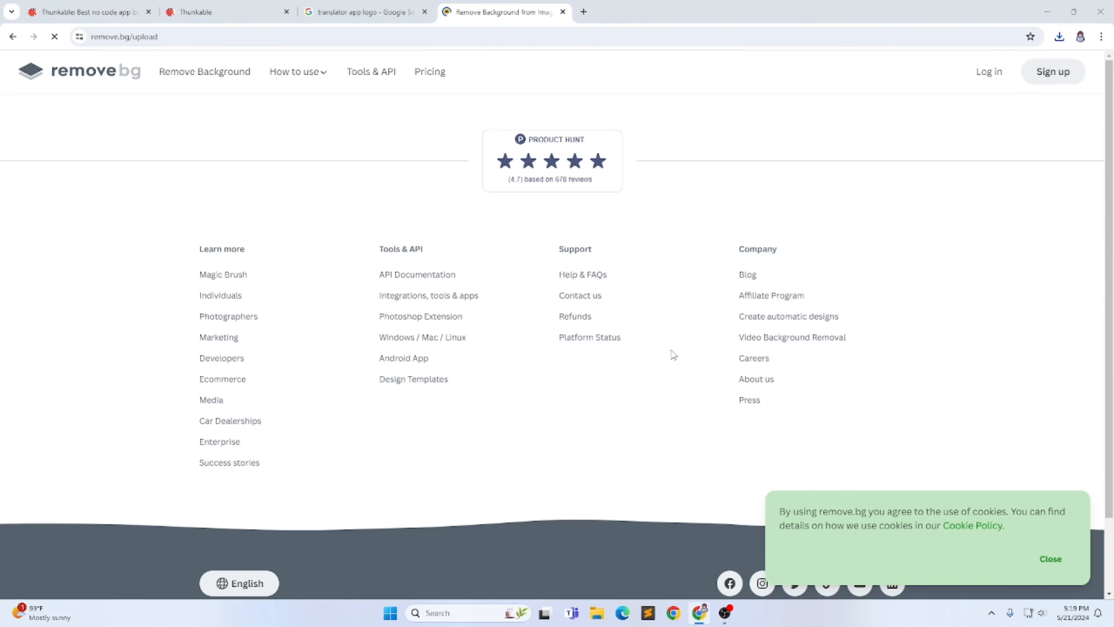
pyautogui.scroll(-5, 519, 188)
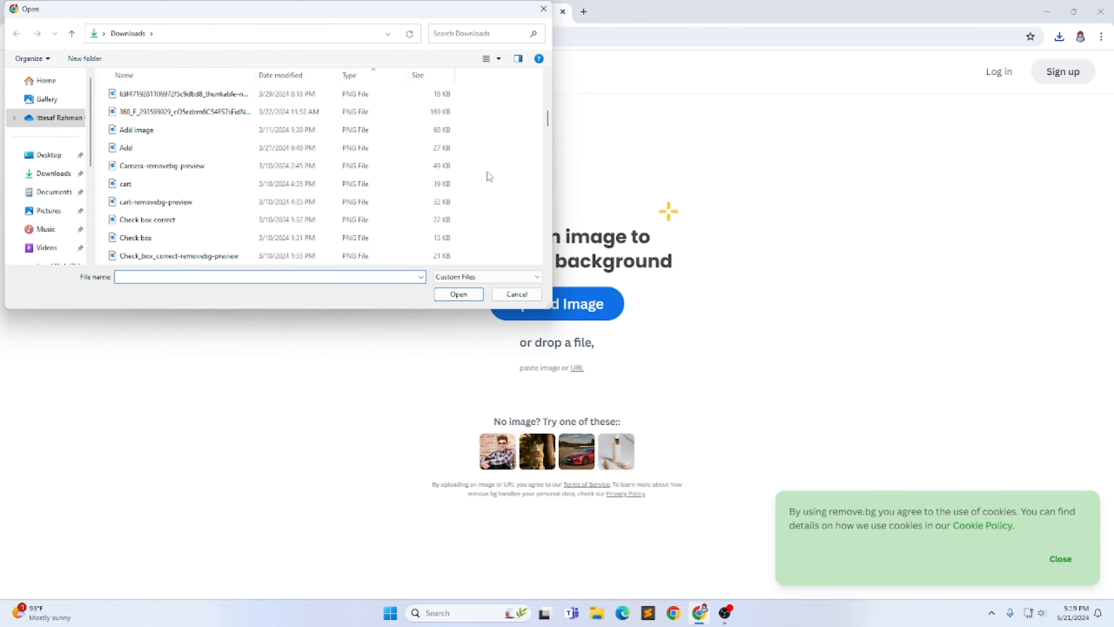
pyautogui.moveTo(548, 169); pyautogui.dragTo(550, 254)
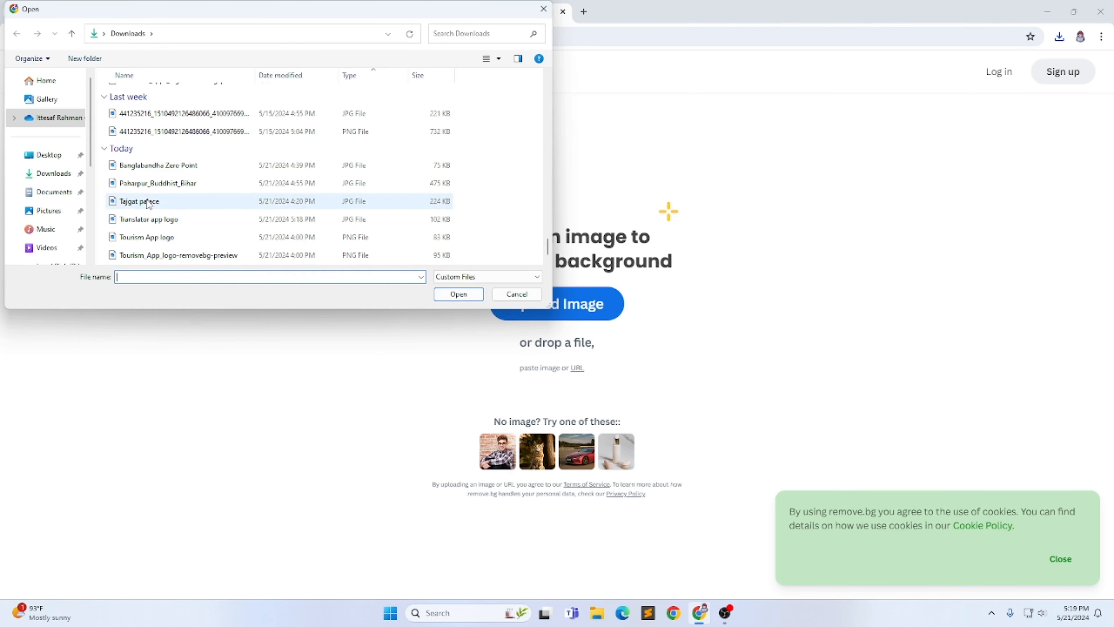
pyautogui.click(153, 224)
pyautogui.click(453, 300)
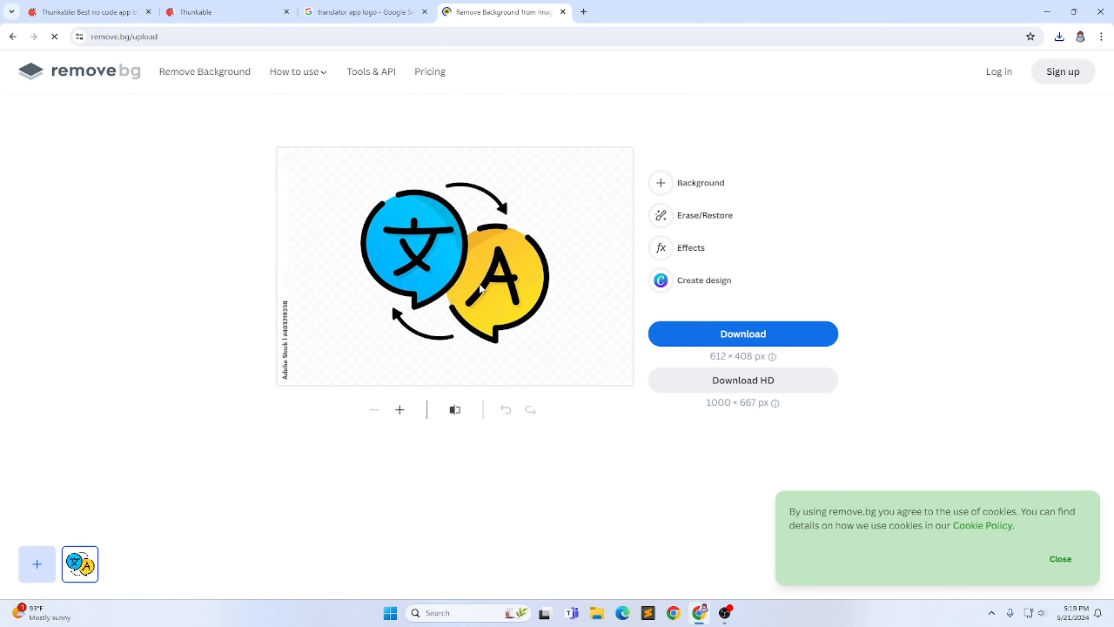
pyautogui.click(809, 339)
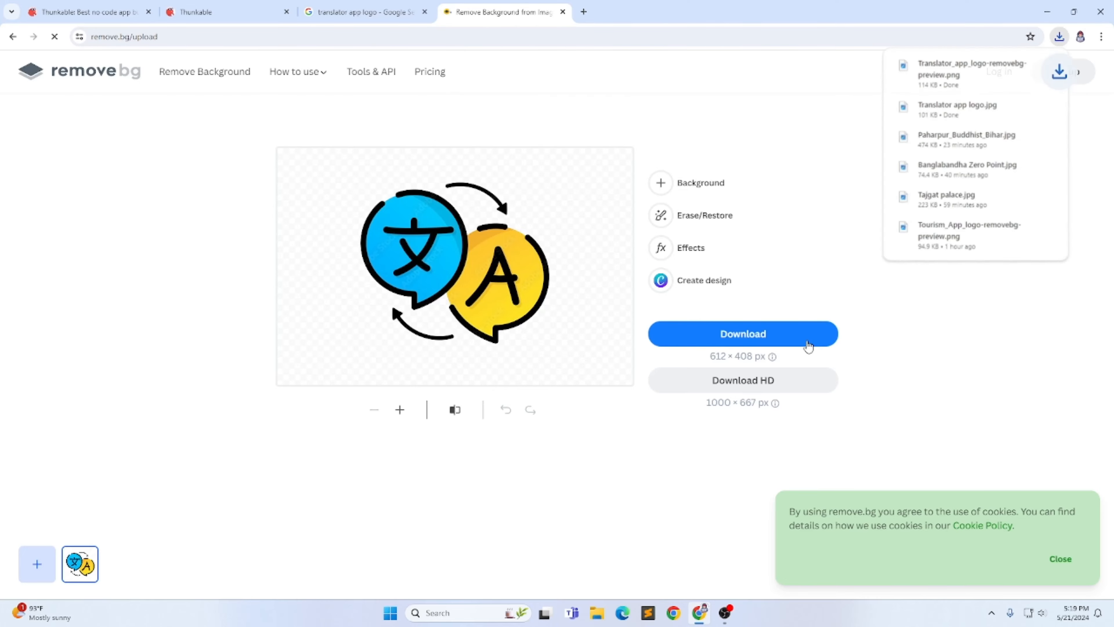
# - Switch back to the Thunkable project and upload Translator_app_logo-removebg-preview.png as the image component's picture
pyautogui.click(241, 5)
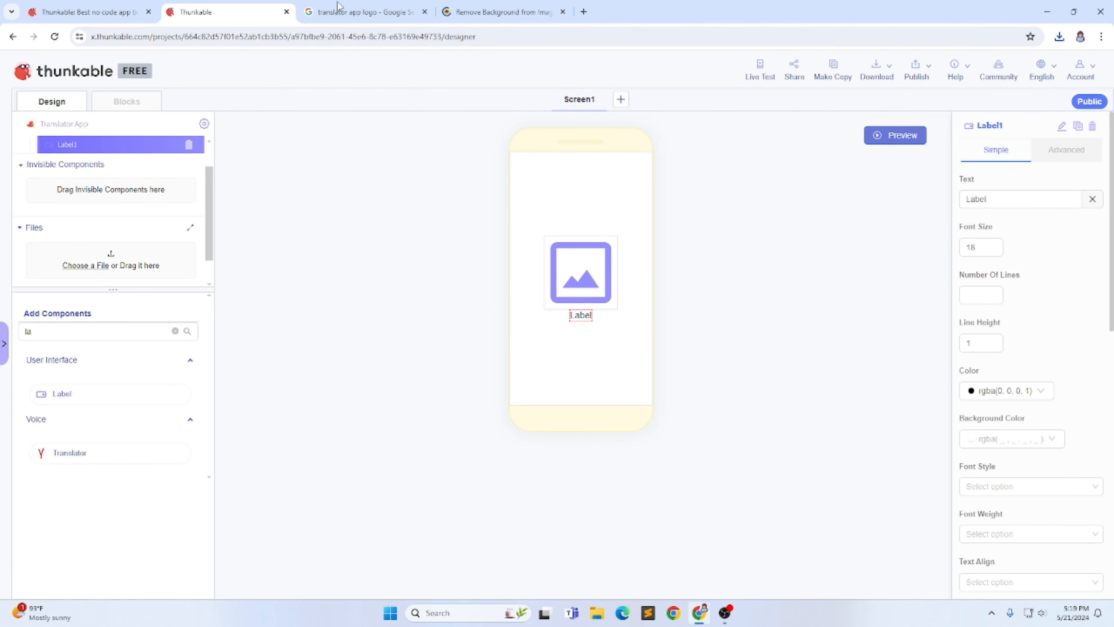
pyautogui.click(1018, 202)
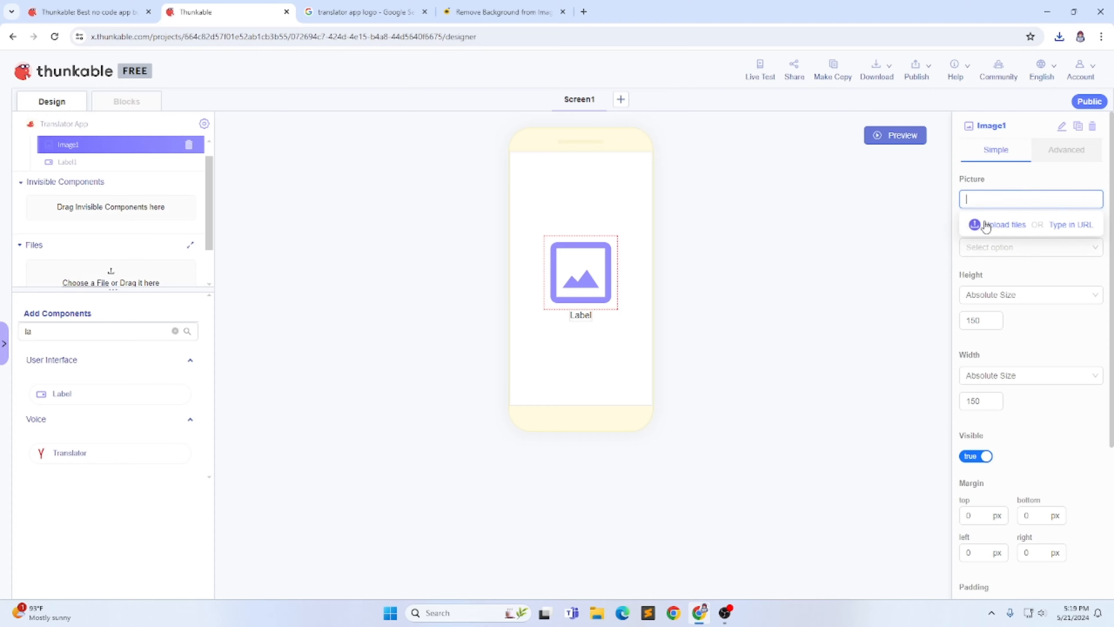
pyautogui.click(984, 225)
pyautogui.moveTo(547, 84); pyautogui.dragTo(547, 249)
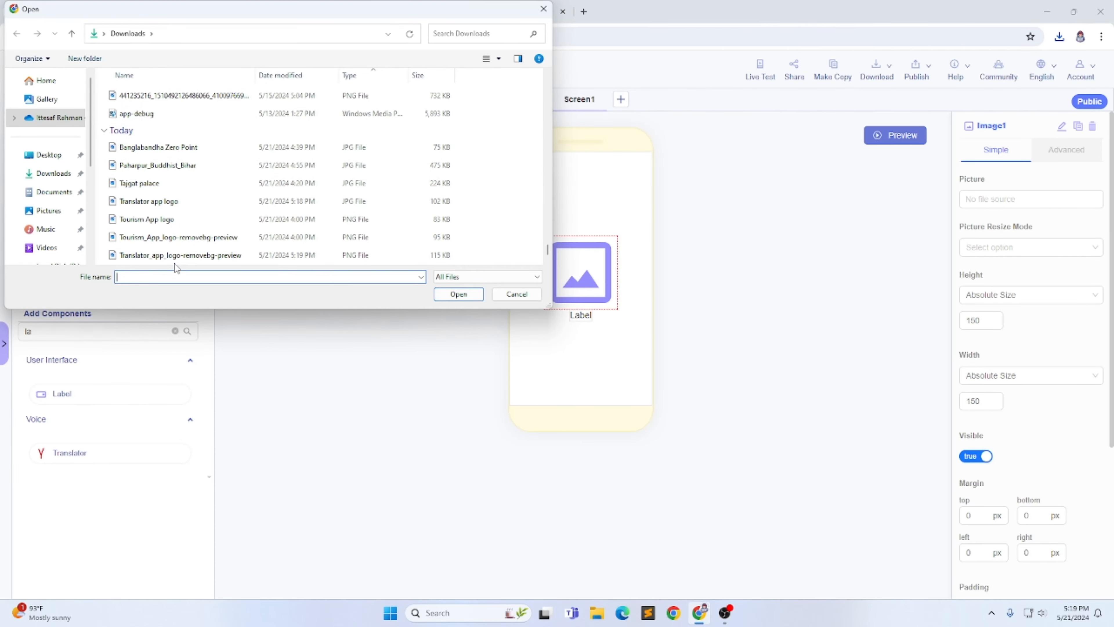
pyautogui.click(180, 256)
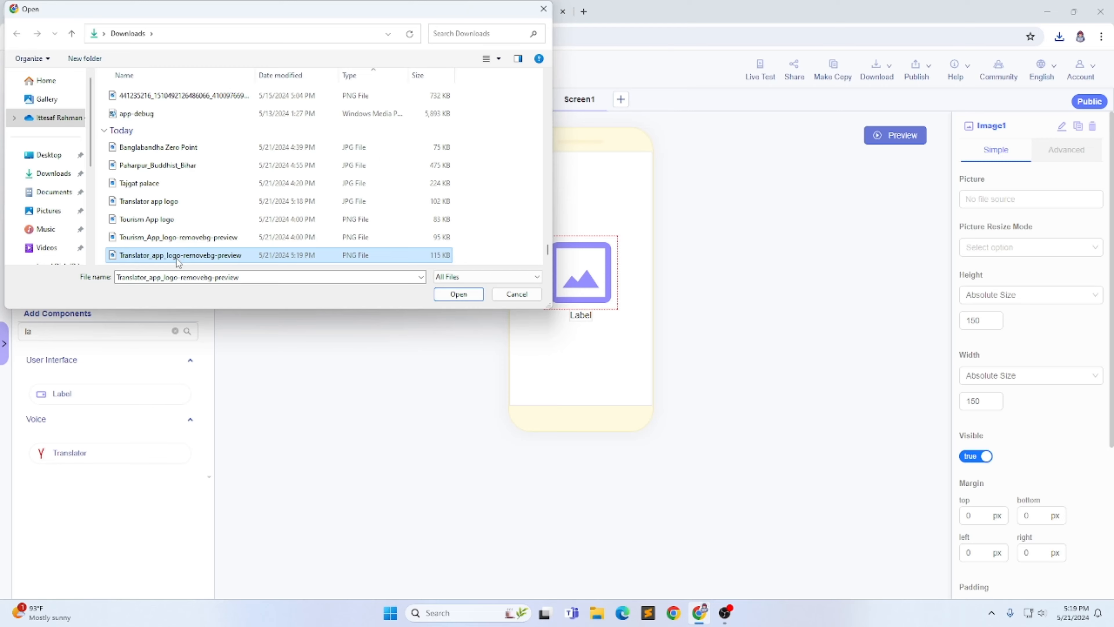
pyautogui.click(437, 295)
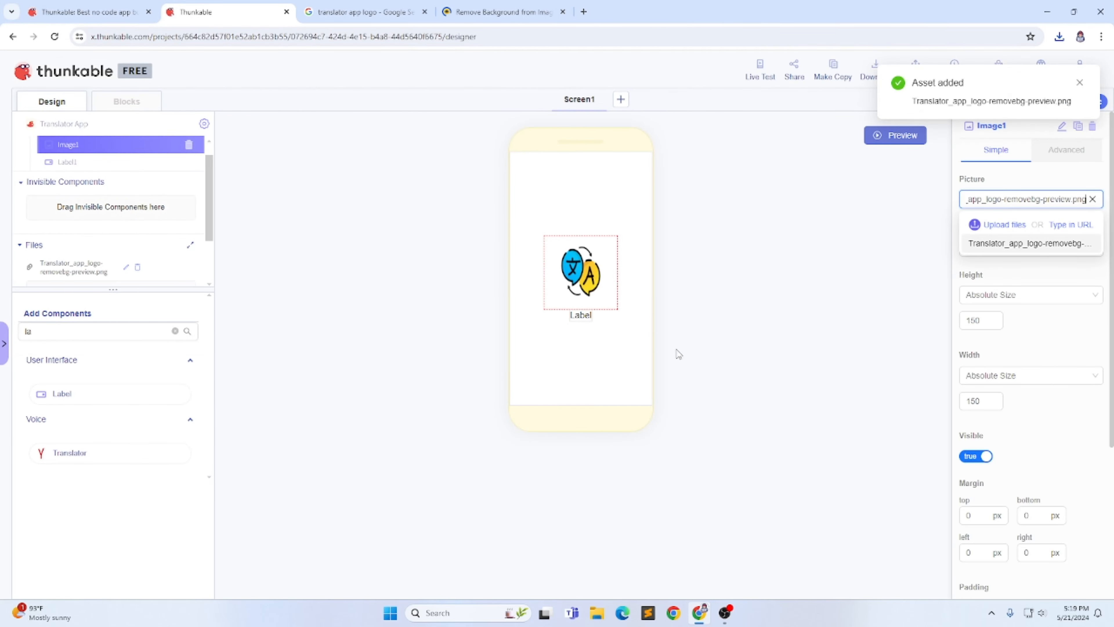
# - Set the translator logo image's height and width to 300 each
pyautogui.doubleClick(982, 320)
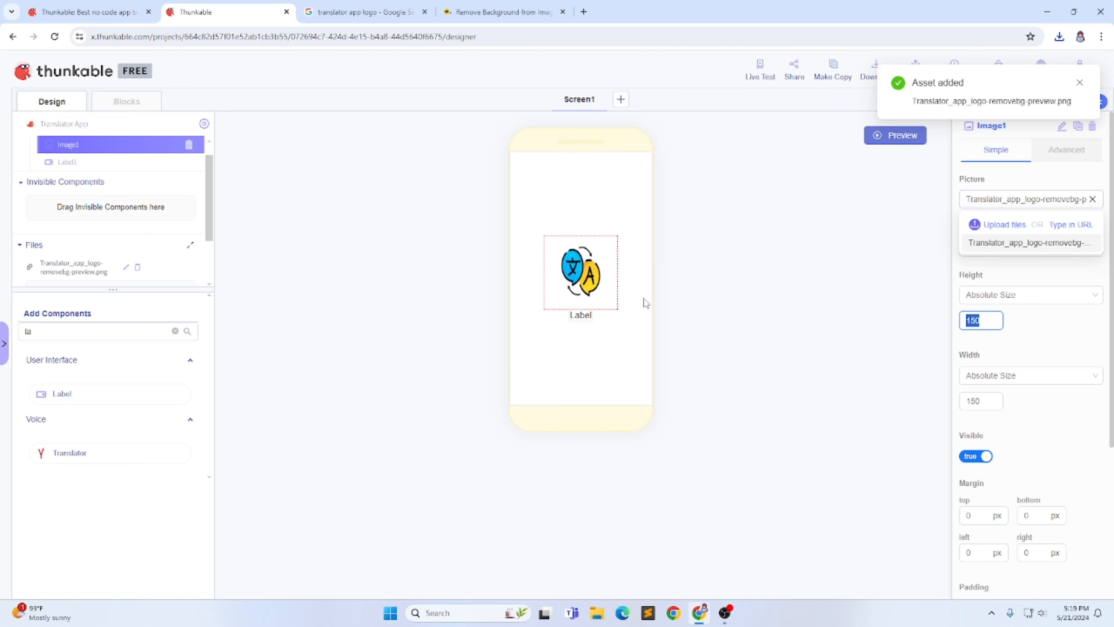
pyautogui.press('BackSpace')
pyautogui.write('300')
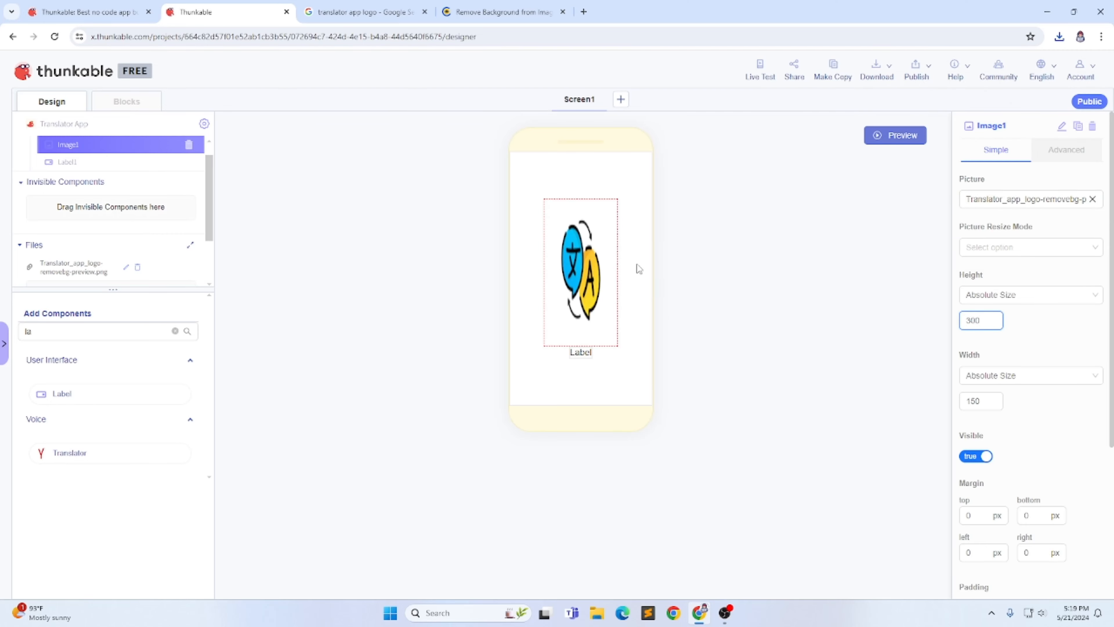
pyautogui.doubleClick(986, 402)
pyautogui.press('BackSpace')
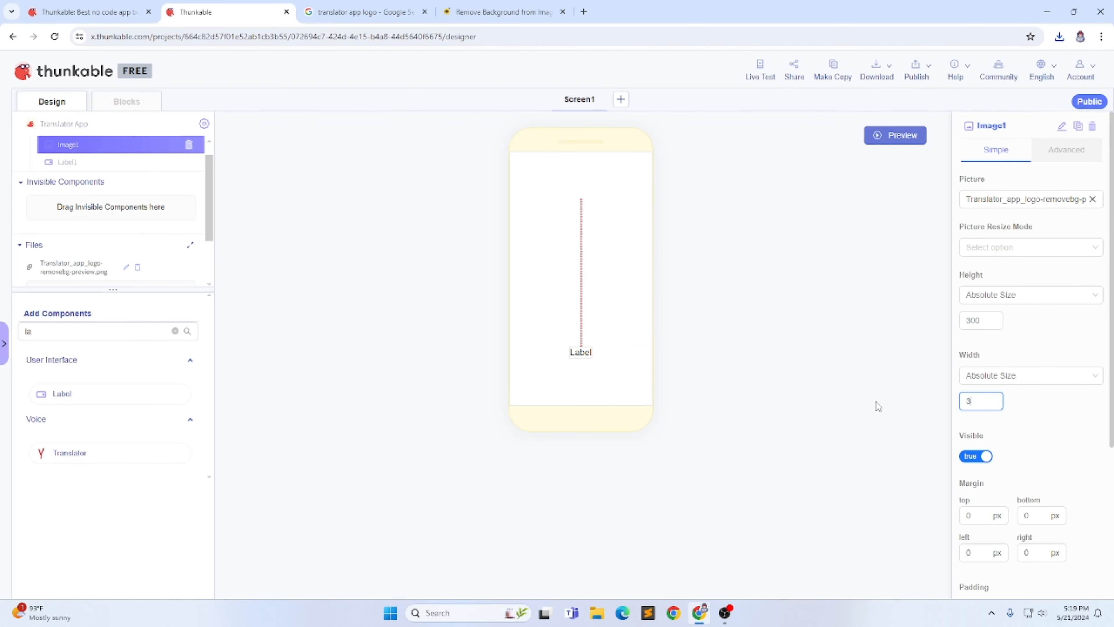
pyautogui.write('300')
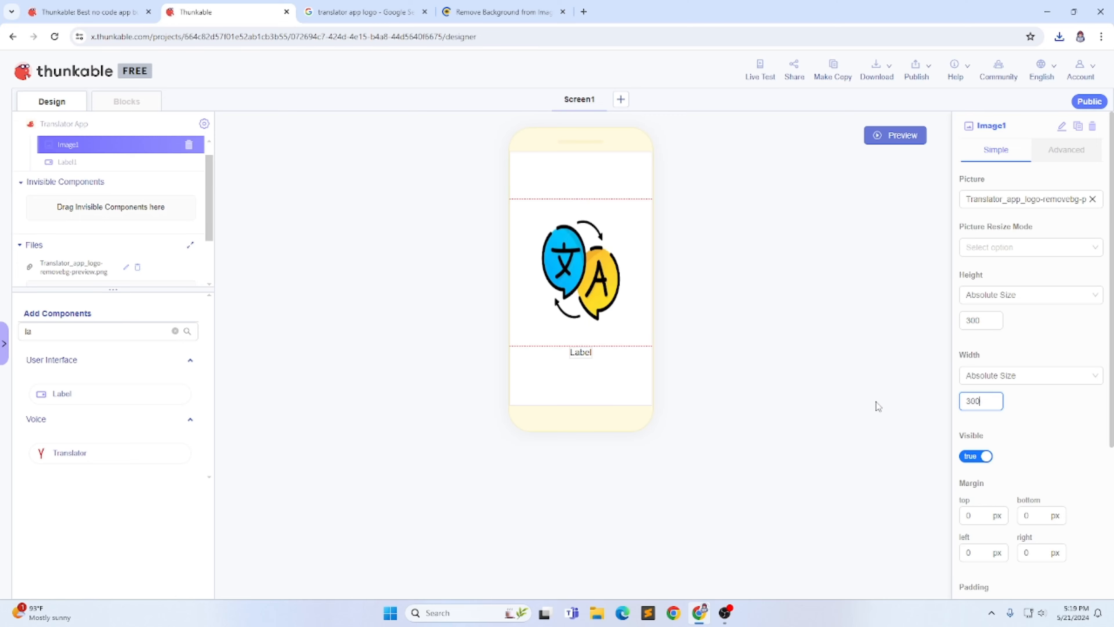
# - Replace the text of the label below the logo with "WELCOME TO TRANSLATOR APP"
pyautogui.click(588, 356)
pyautogui.moveTo(1021, 200); pyautogui.dragTo(590, 203)
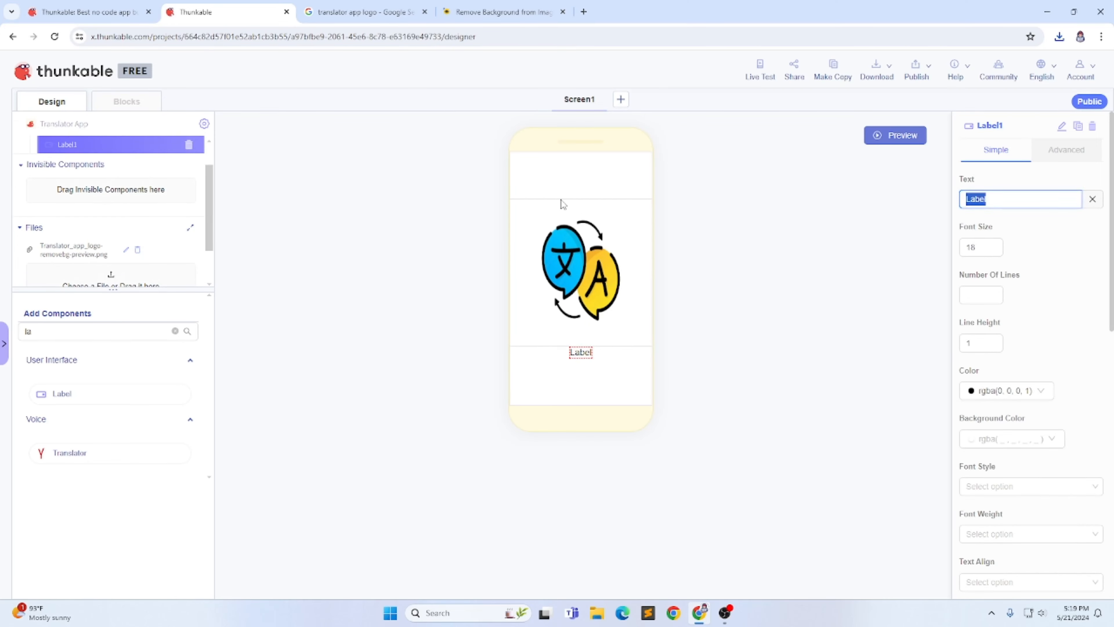
pyautogui.press('BackSpace')
pyautogui.write('WELCOME')
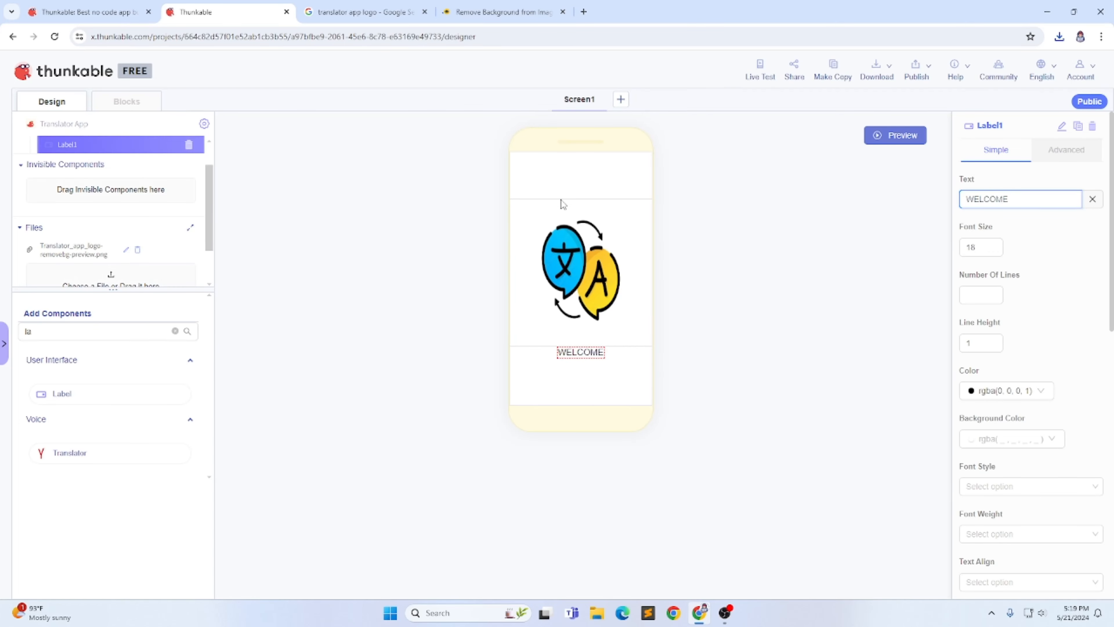
pyautogui.write(' TO IR')
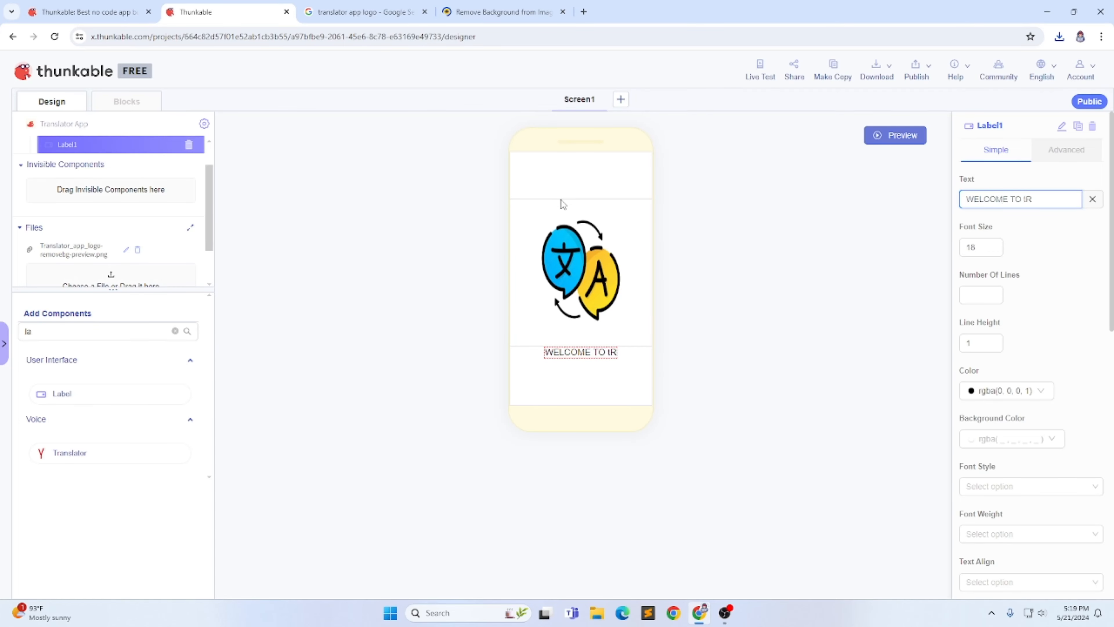
pyautogui.press('BackSpace')
pyautogui.press('BackSpace')
pyautogui.write('TRA')
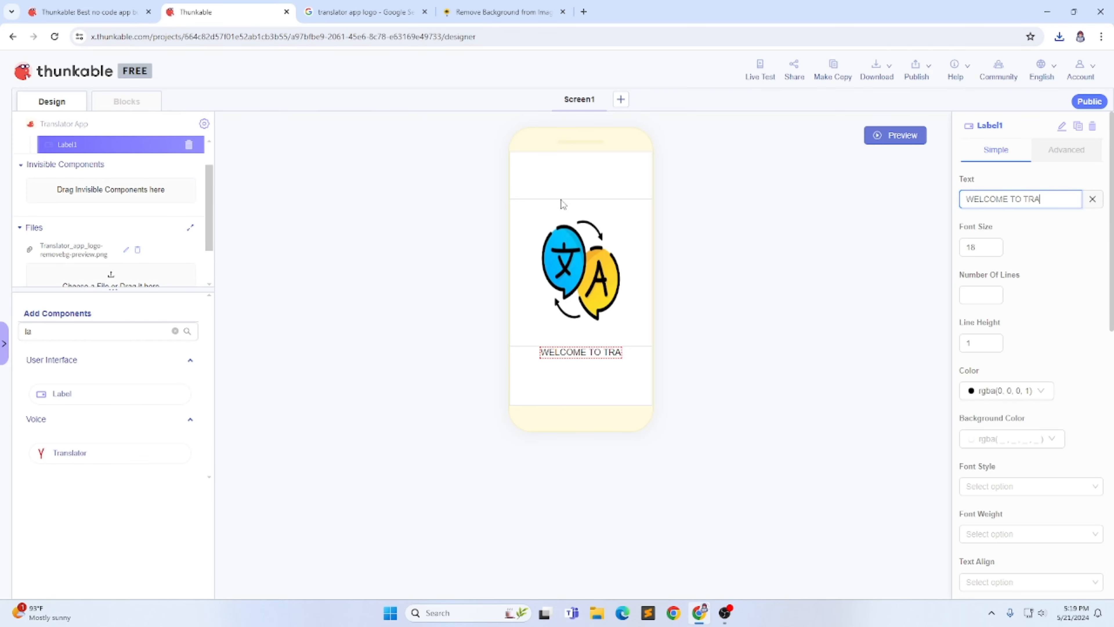
pyautogui.write('NSLAT')
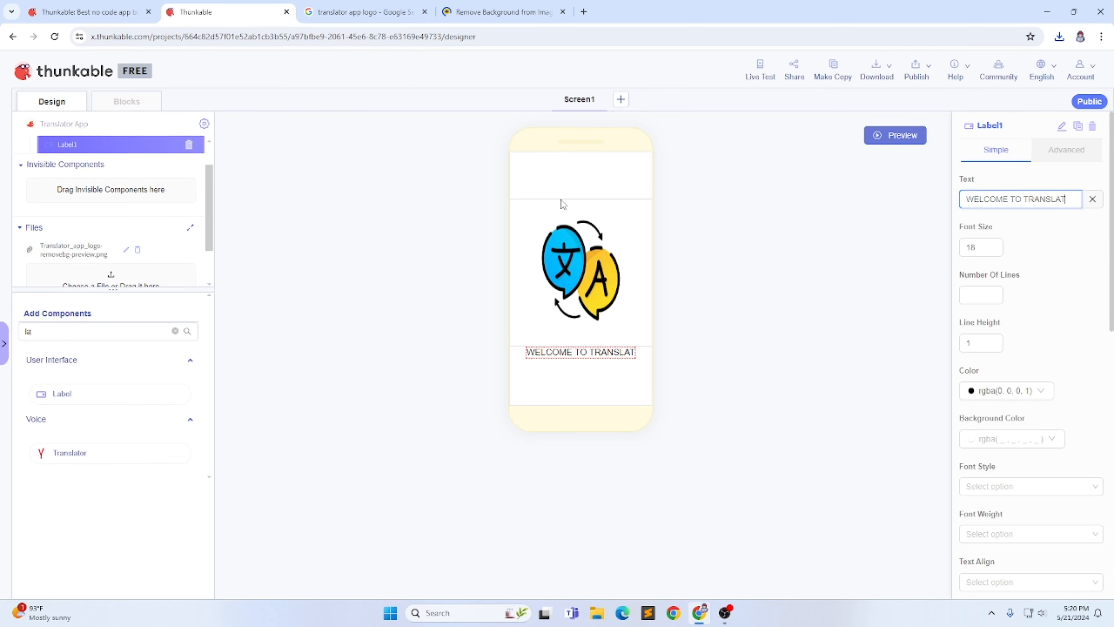
pyautogui.write('OR AP')
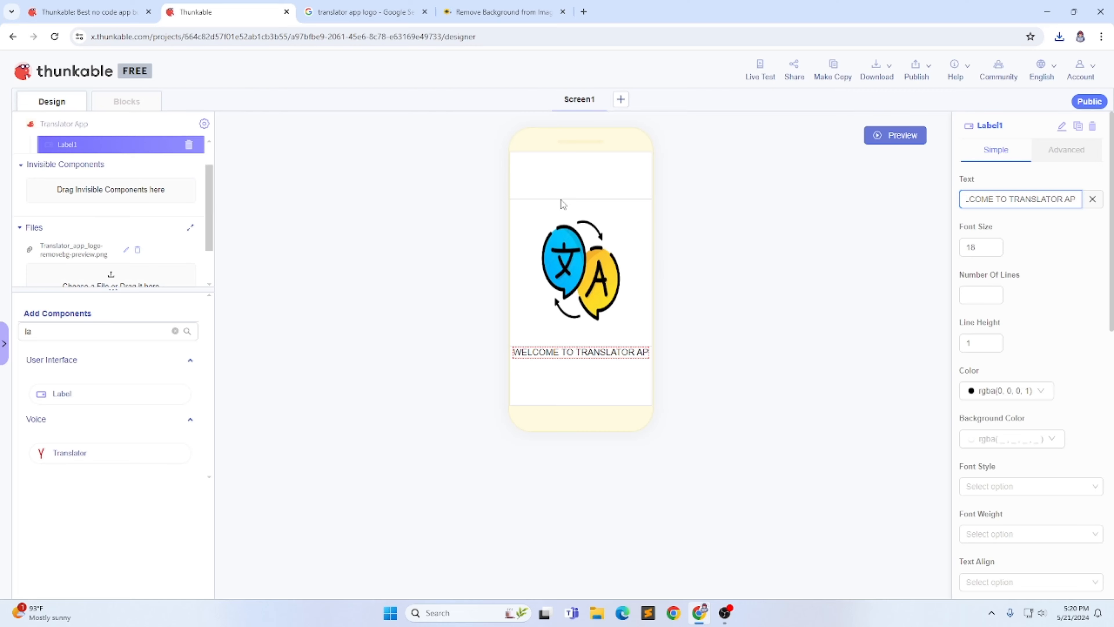
pyautogui.write('P')
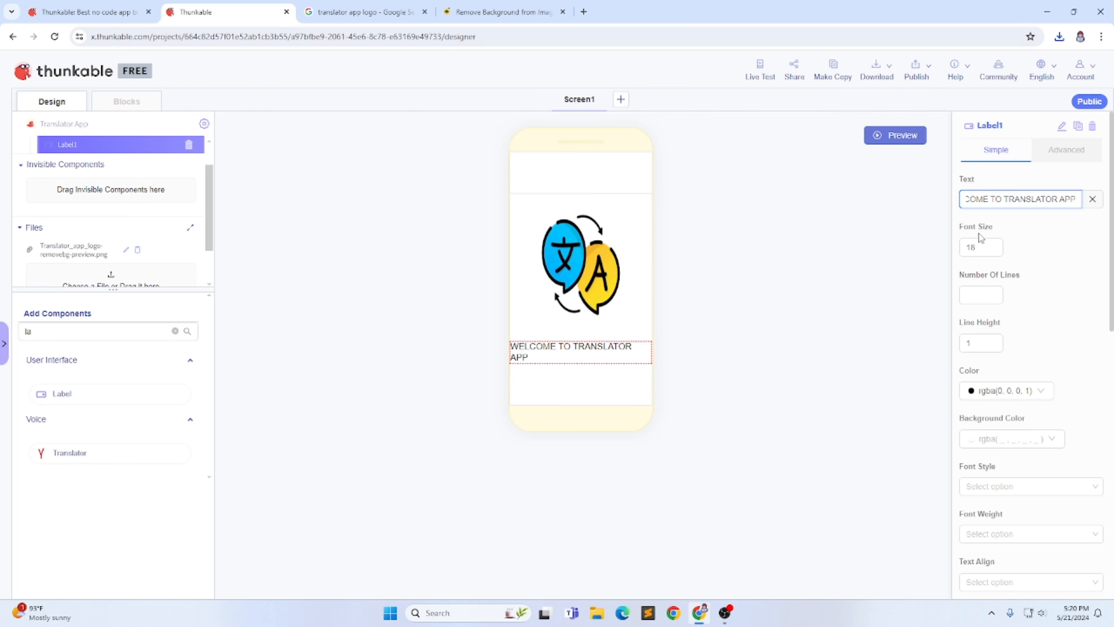
# - Set the welcome label's font size to 28
pyautogui.press('Tab')
pyautogui.write('300')
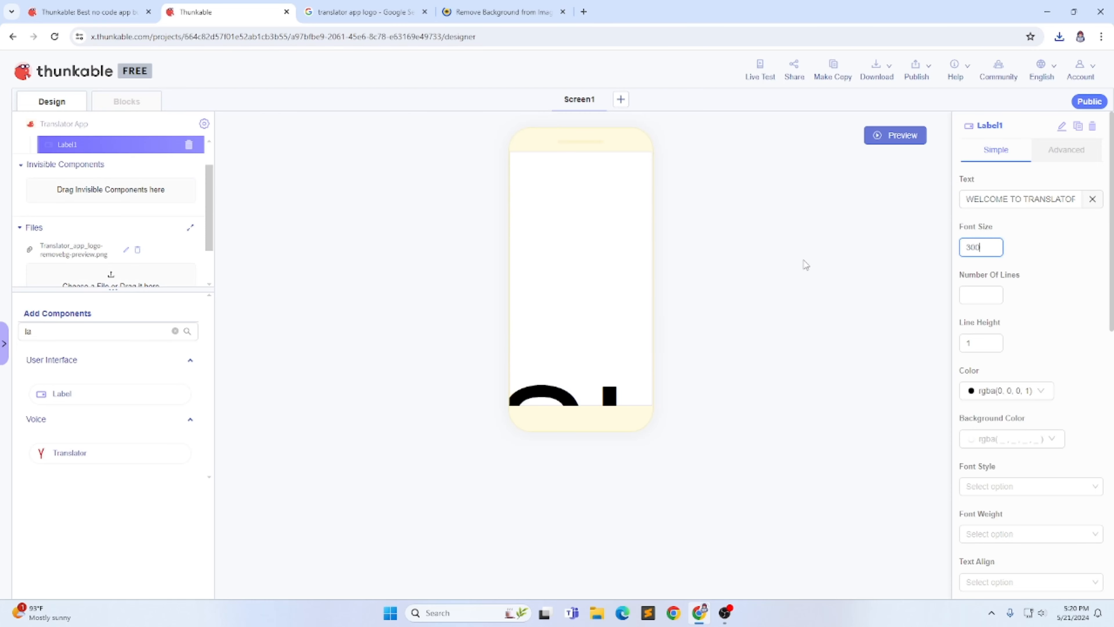
pyautogui.press('BackSpace')
pyautogui.press('BackSpace')
pyautogui.press('BackSpace')
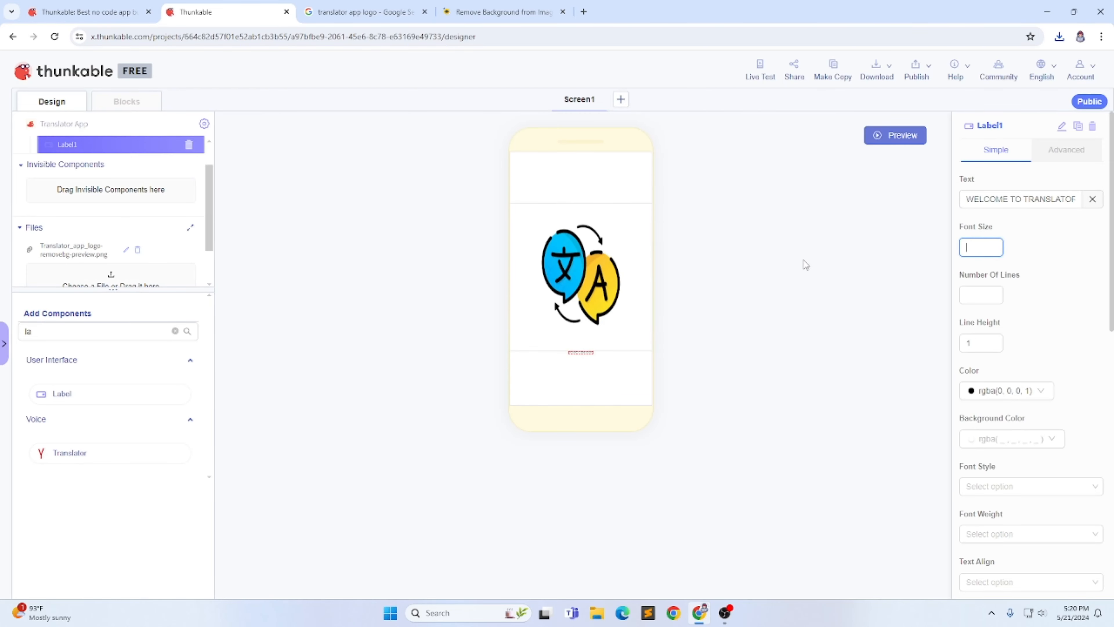
pyautogui.write('28')
# - Give the welcome label a font weight of 900 and center its text
pyautogui.scroll(-5, 978, 370)
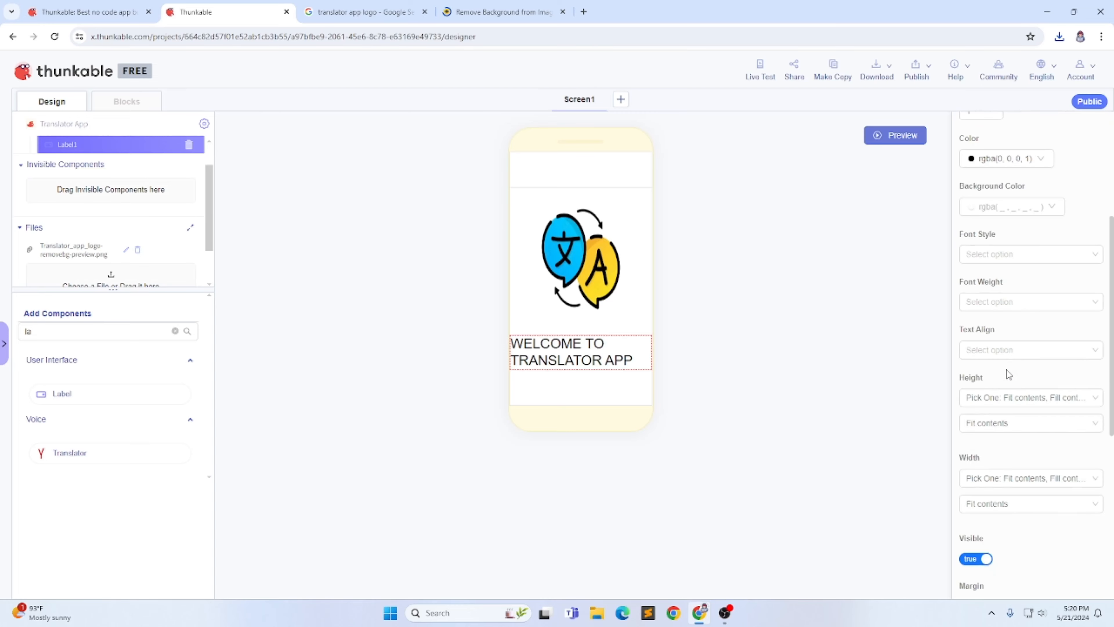
pyautogui.click(999, 302)
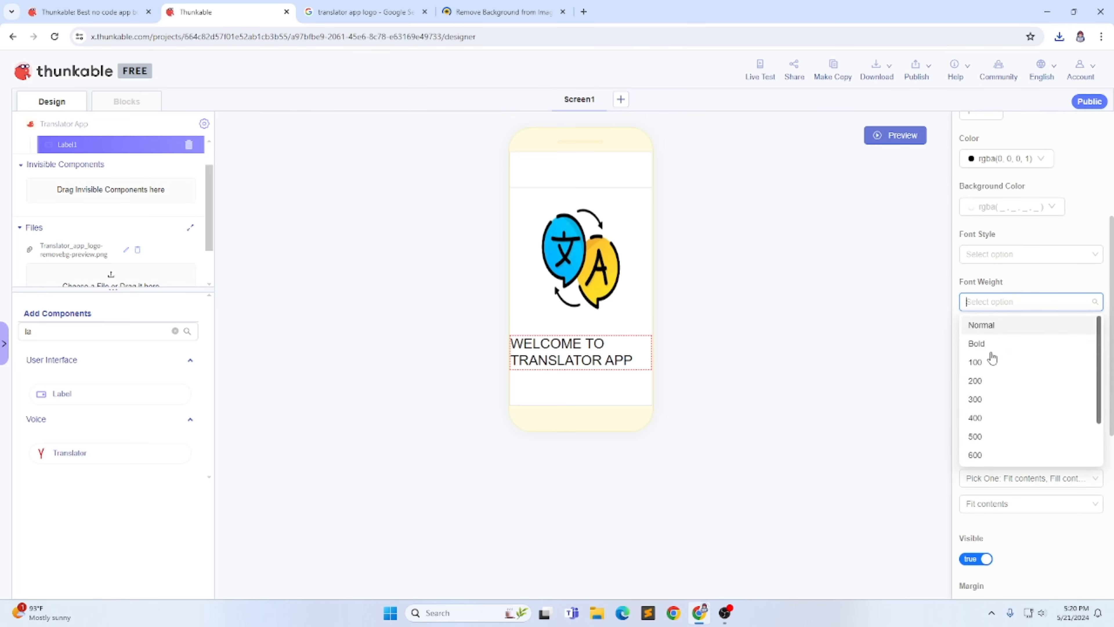
pyautogui.scroll(-2, 1004, 461)
pyautogui.click(999, 461)
pyautogui.click(991, 345)
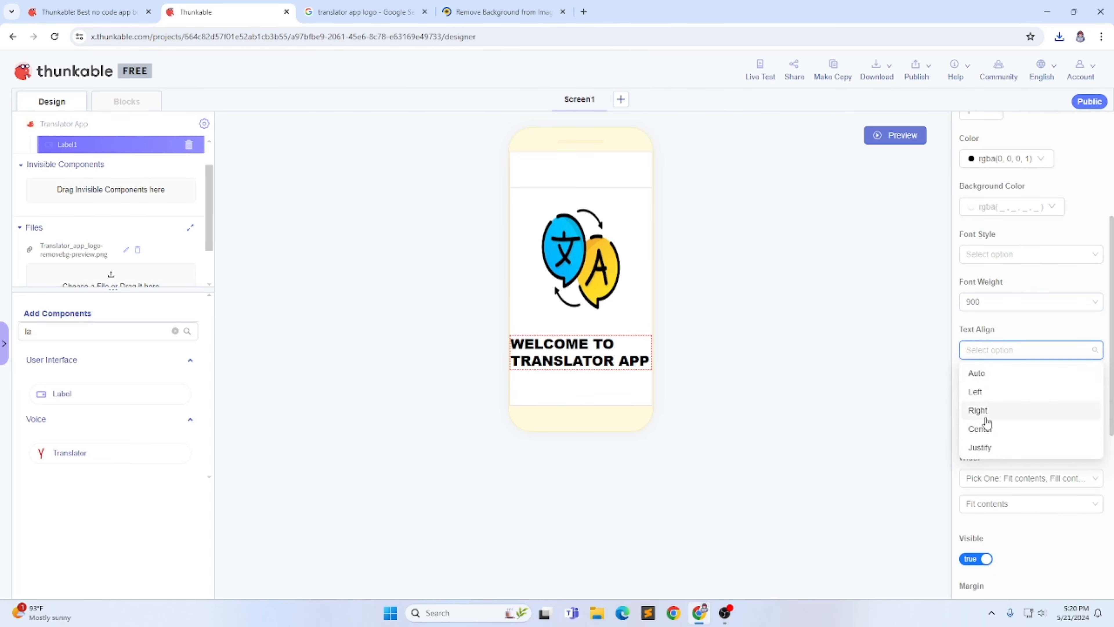
pyautogui.click(984, 428)
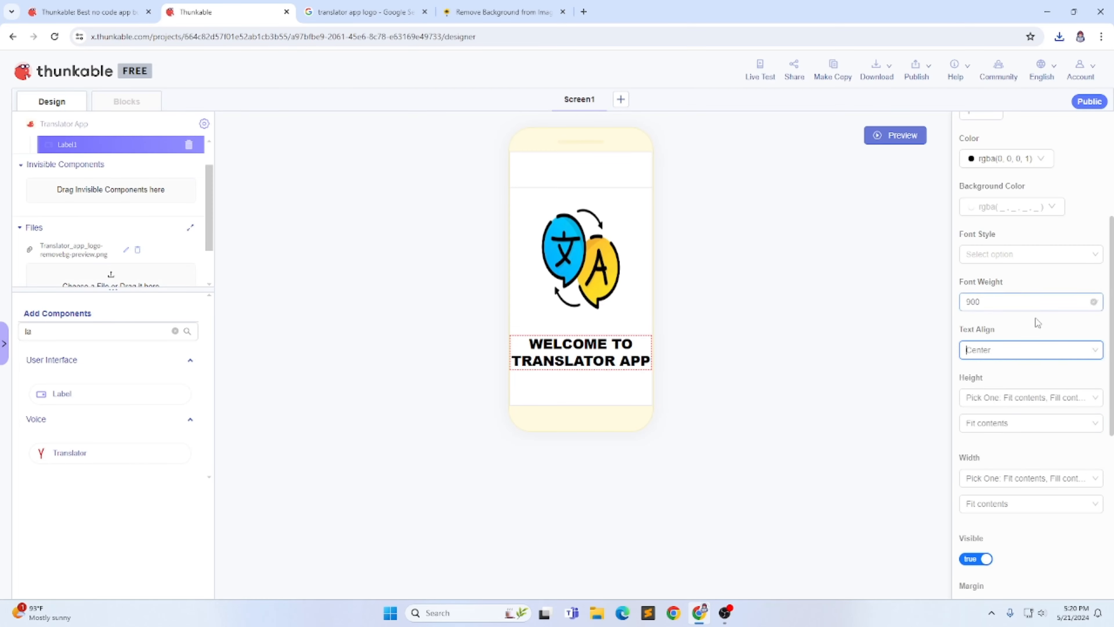
# - Make the welcome label's width fill the container and set its font family to Roboto
pyautogui.click(1003, 504)
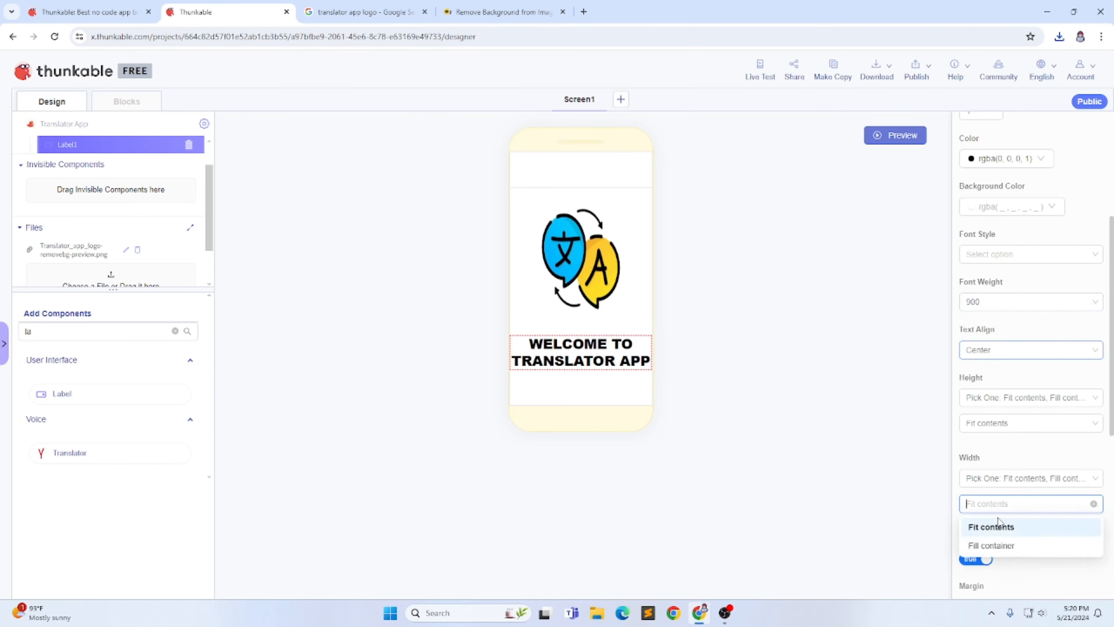
pyautogui.click(991, 546)
pyautogui.click(1069, 150)
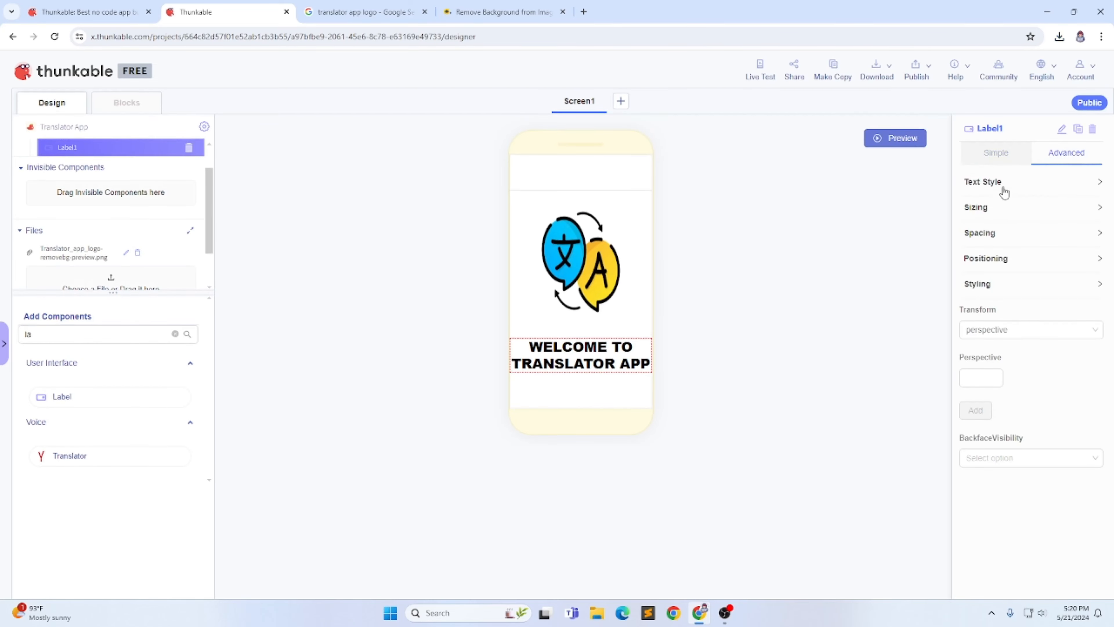
pyautogui.click(1000, 180)
pyautogui.click(995, 275)
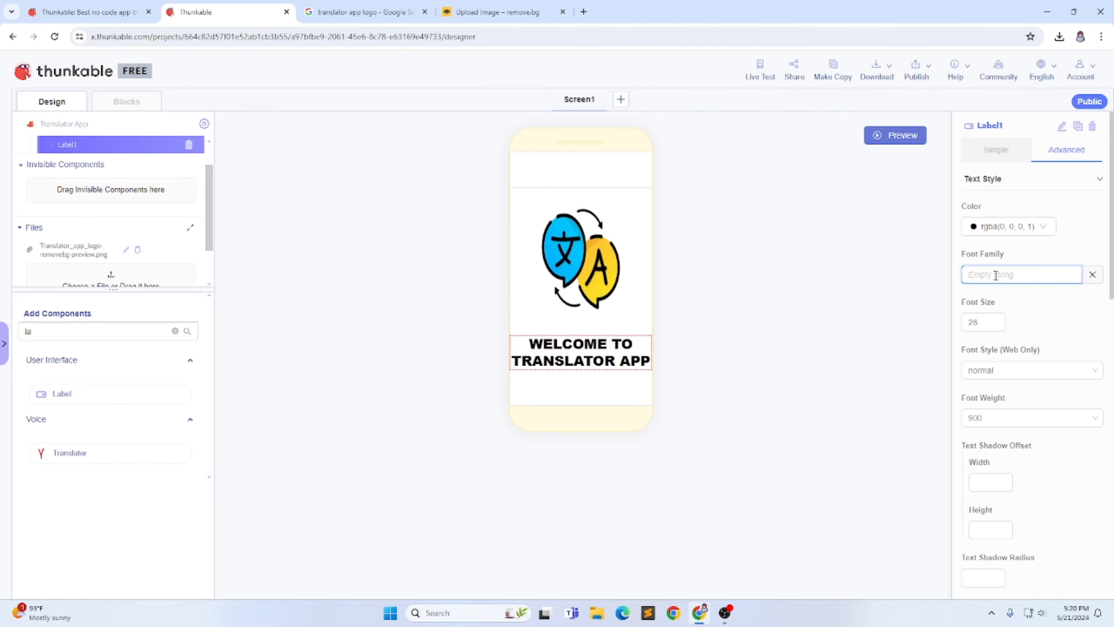
pyautogui.write('Roboto')
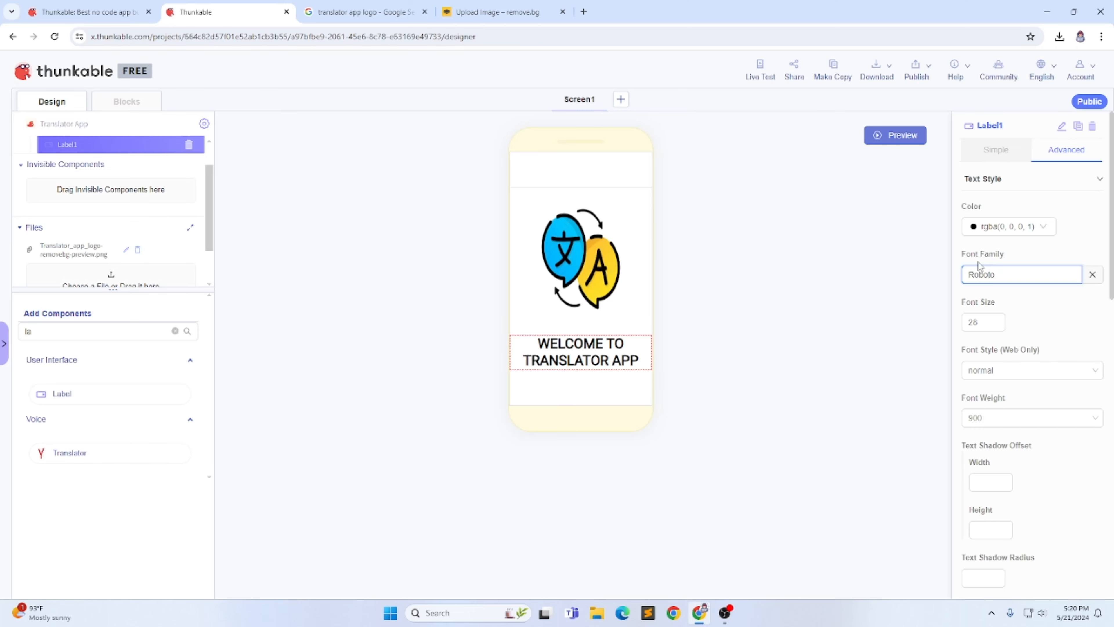
# - Set the welcome label's top margin to 10 px, preview the welcome screen and return to editing
pyautogui.click(983, 157)
pyautogui.scroll(-10, 1031, 307)
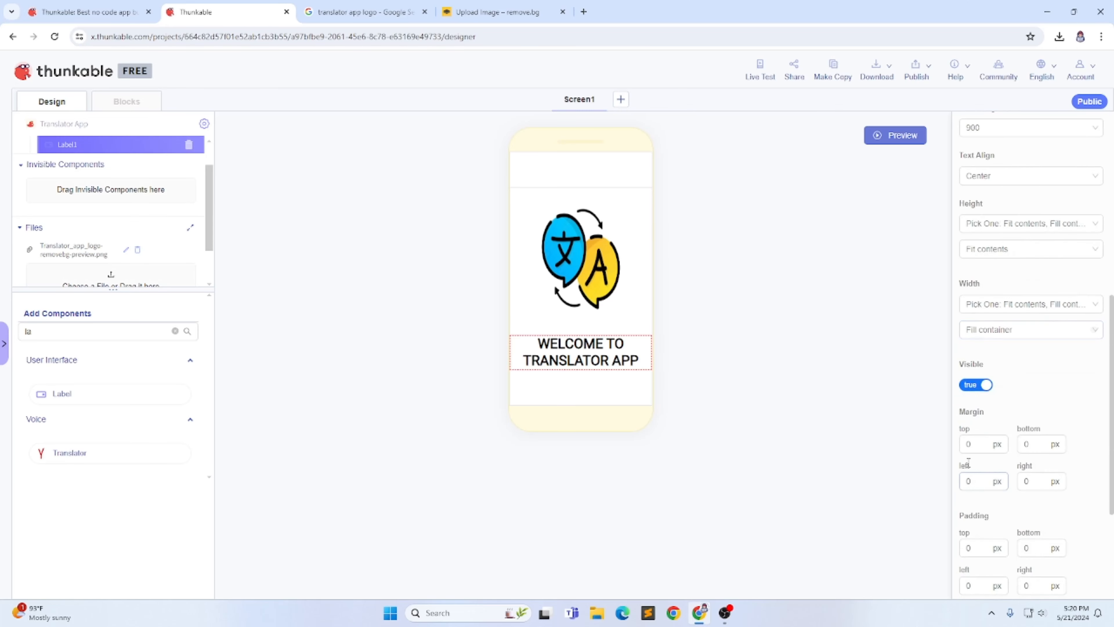
pyautogui.click(972, 444)
pyautogui.write('20')
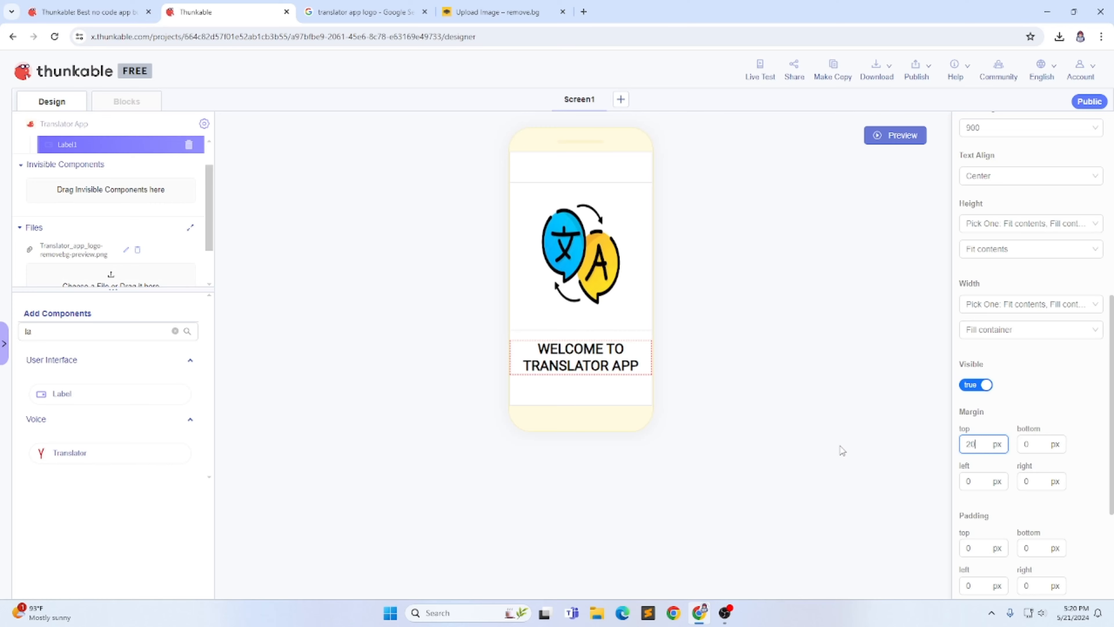
pyautogui.press('BackSpace')
pyautogui.press('BackSpace')
pyautogui.write('10')
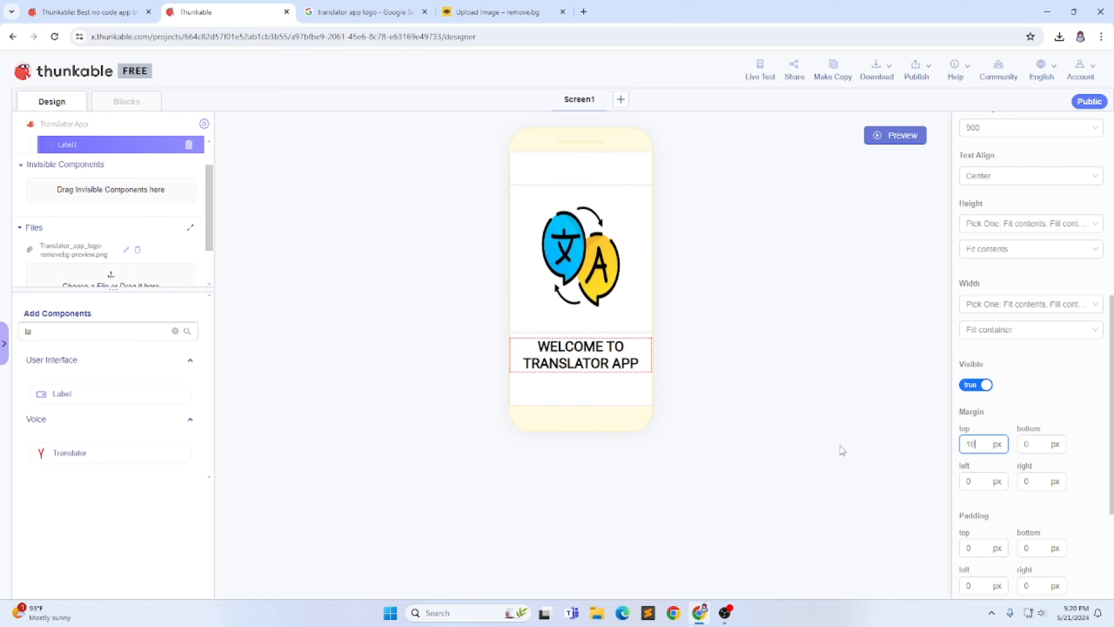
pyautogui.click(887, 140)
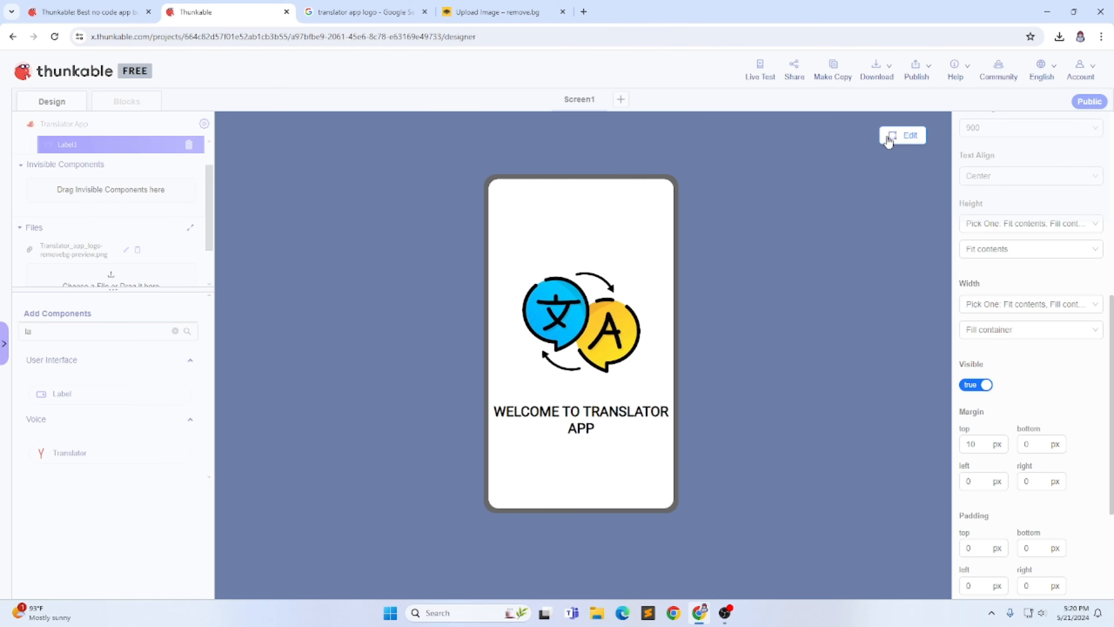
pyautogui.click(888, 140)
# - Add a second screen to the project and place a Label component on it
pyautogui.click(621, 100)
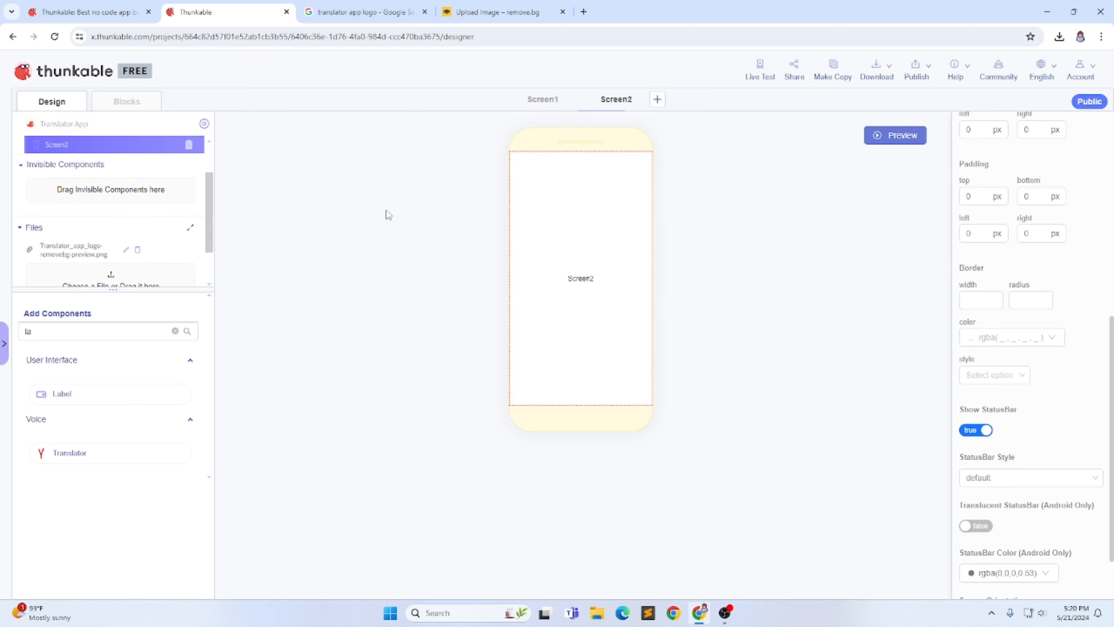
pyautogui.click(82, 331)
pyautogui.press('BackSpace')
pyautogui.press('BackSpace')
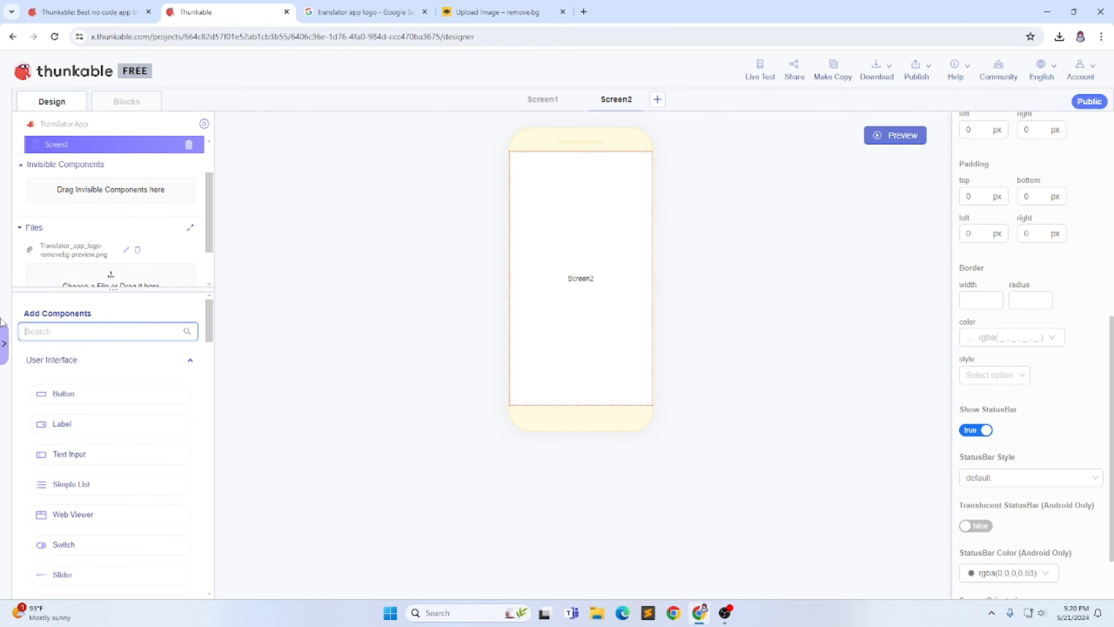
pyautogui.write('label')
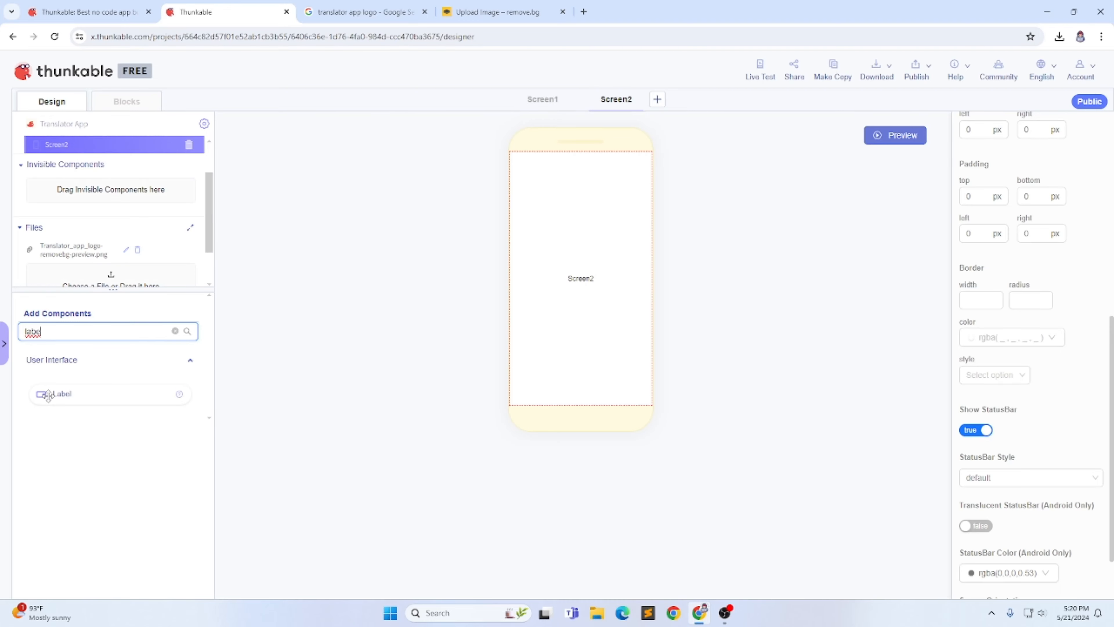
pyautogui.moveTo(54, 395); pyautogui.dragTo(57, 168)
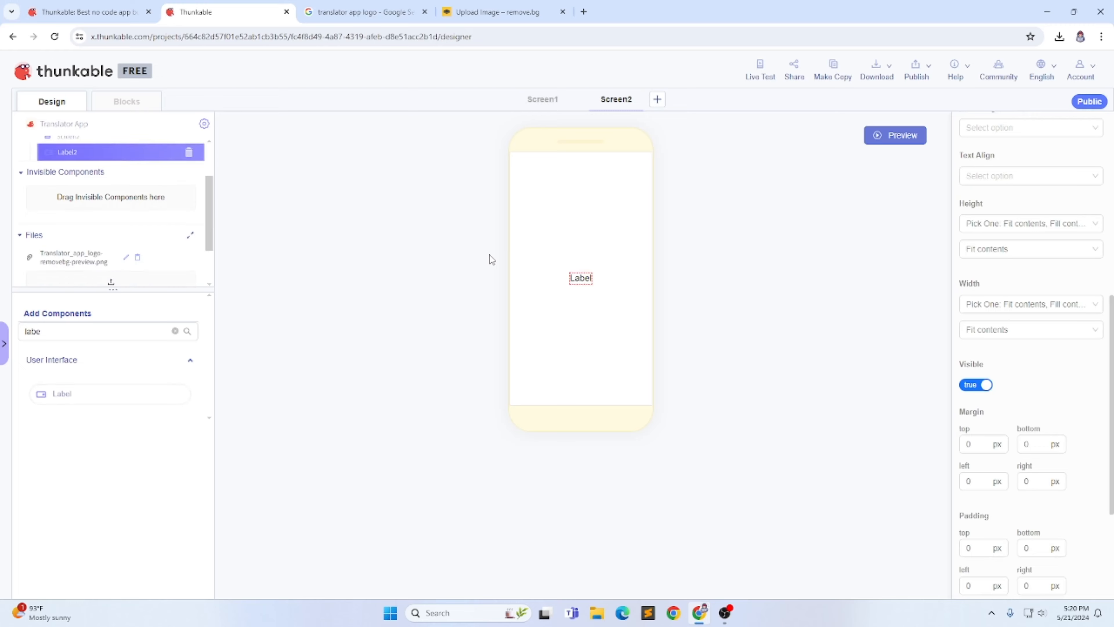
# - Change the second screen's label text to "Enter your text" and set its font size to 22
pyautogui.scroll(6, 1009, 237)
pyautogui.doubleClick(1002, 207)
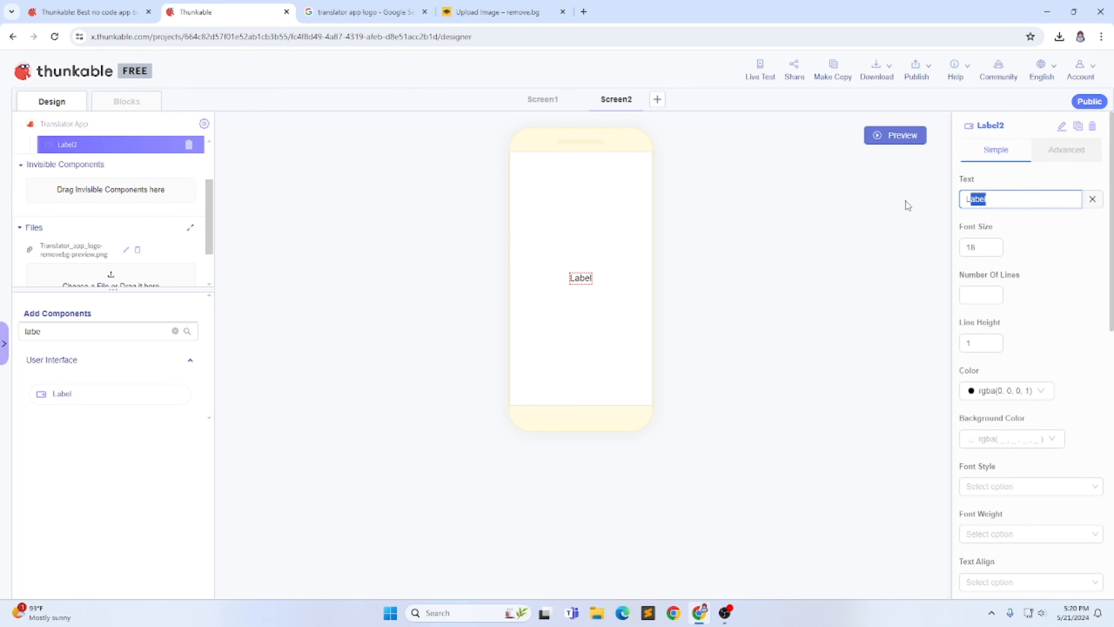
pyautogui.press('BackSpace')
pyautogui.write('Enter your text')
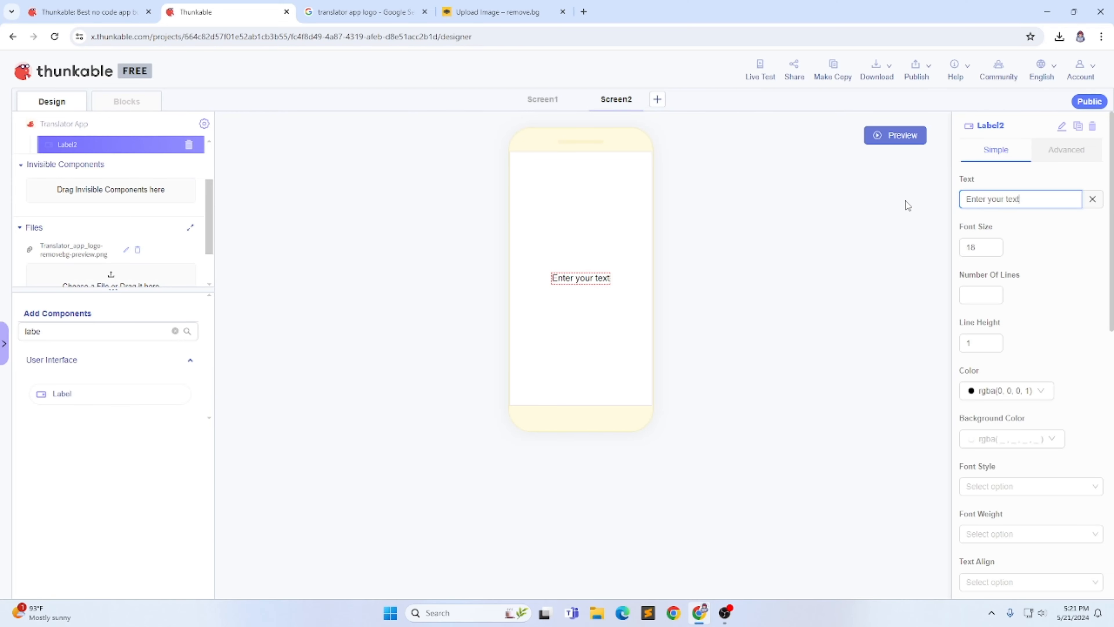
pyautogui.press('Tab')
pyautogui.write('22')
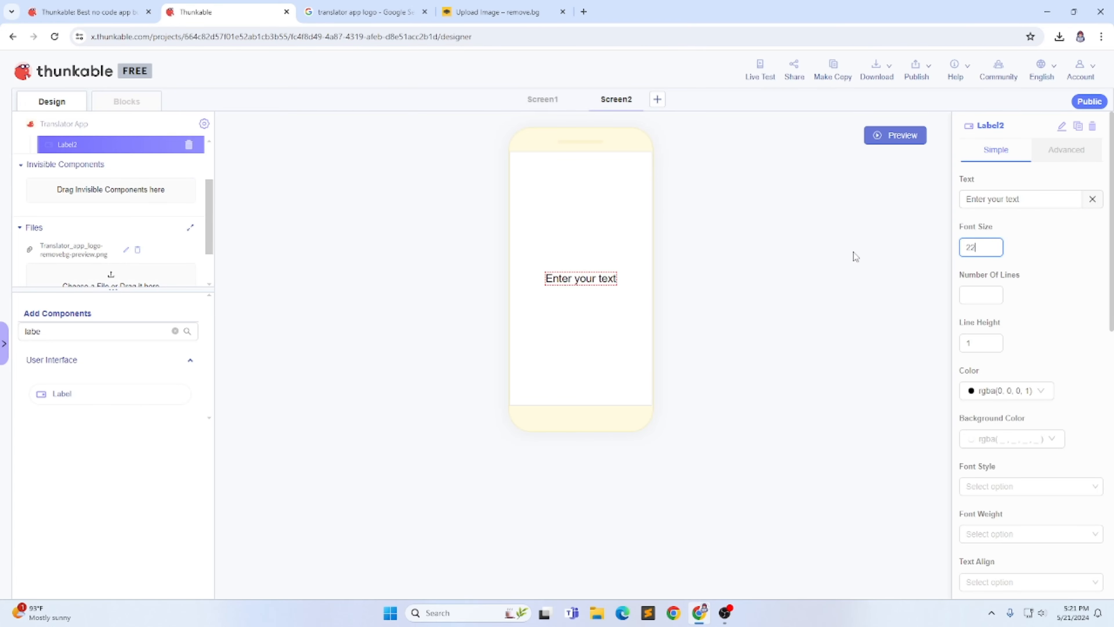
# - Set the "Enter your text" label's font weight to 900 and its width to Fill container
pyautogui.scroll(-4, 1080, 455)
pyautogui.click(1009, 360)
pyautogui.scroll(-1, 1022, 505)
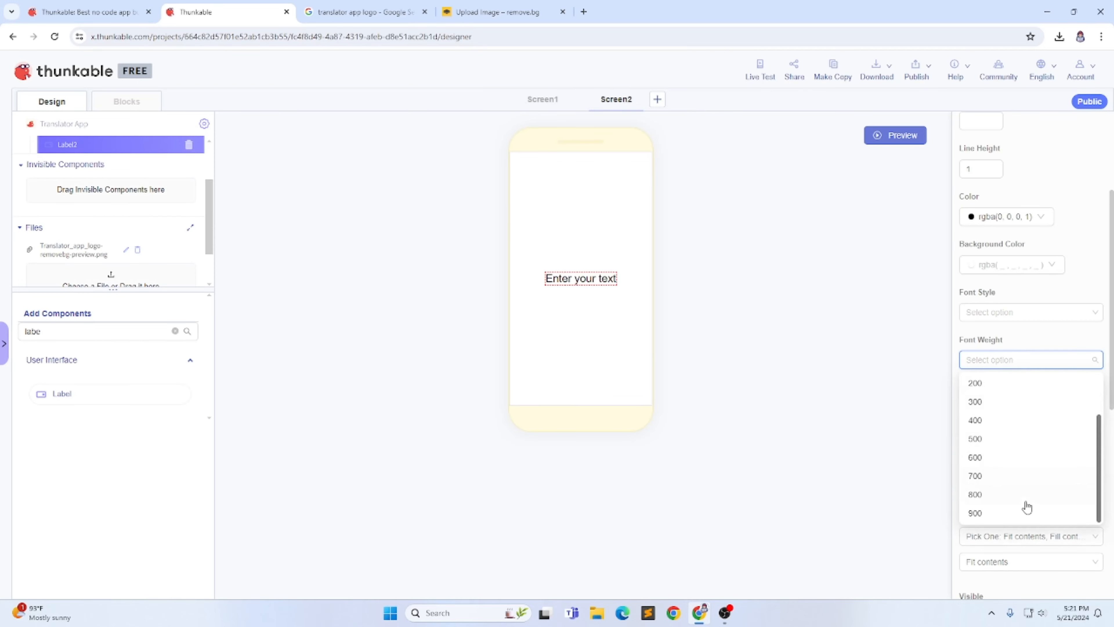
pyautogui.click(983, 513)
pyautogui.scroll(-1, 998, 543)
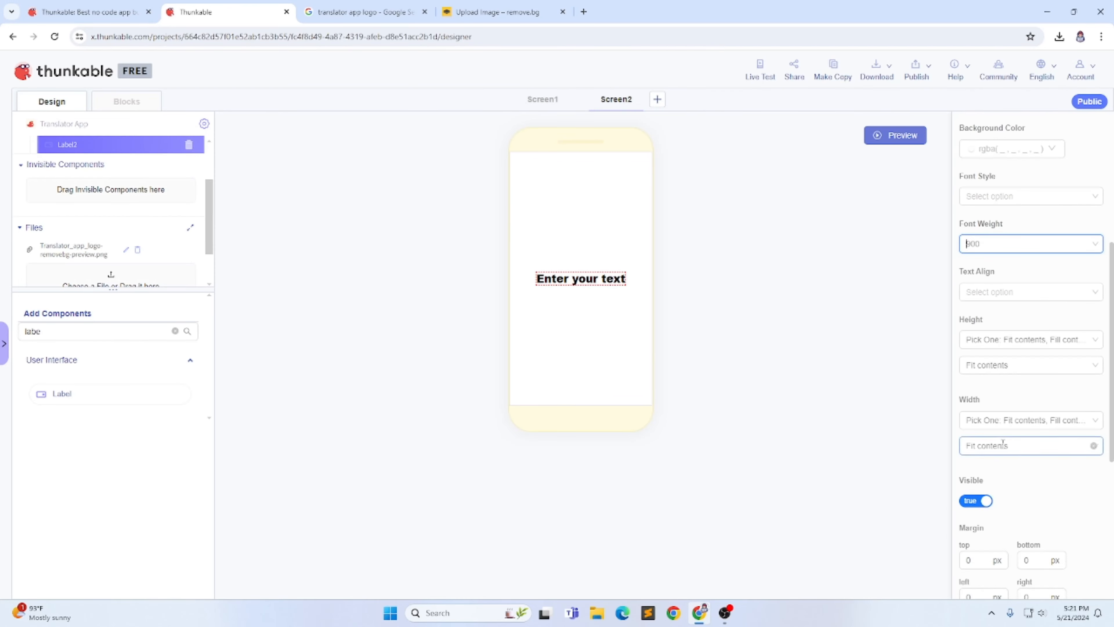
pyautogui.click(1007, 445)
pyautogui.click(1004, 485)
pyautogui.scroll(-3, 1034, 434)
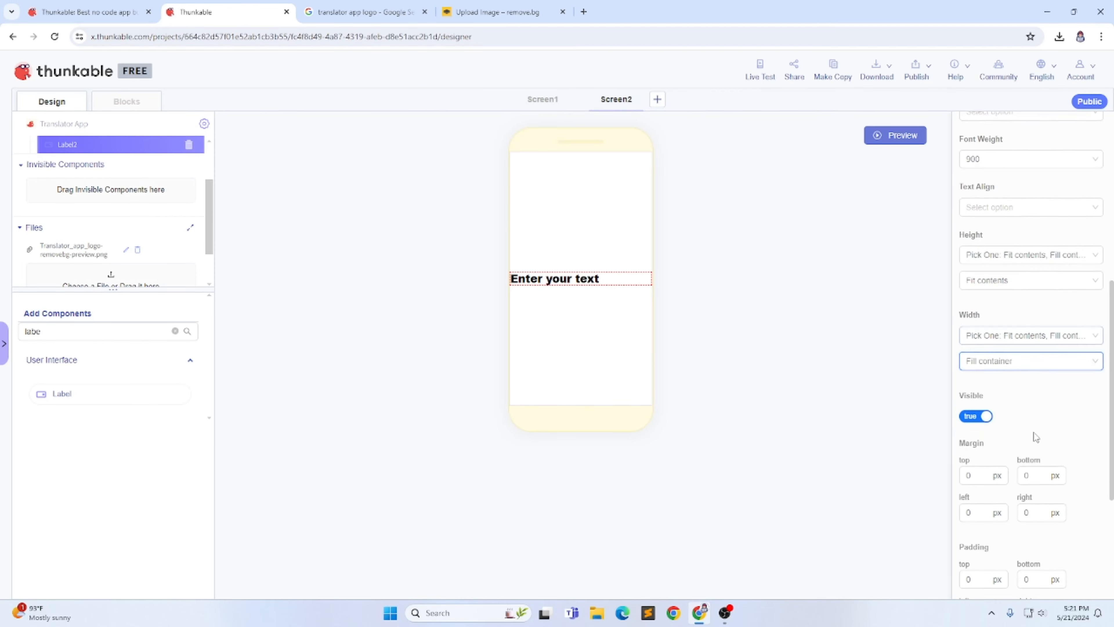
# - Set the "Enter your text" label's font family to Roboto in its advanced text style settings
pyautogui.scroll(5, 1048, 431)
pyautogui.scroll(5, 1048, 431)
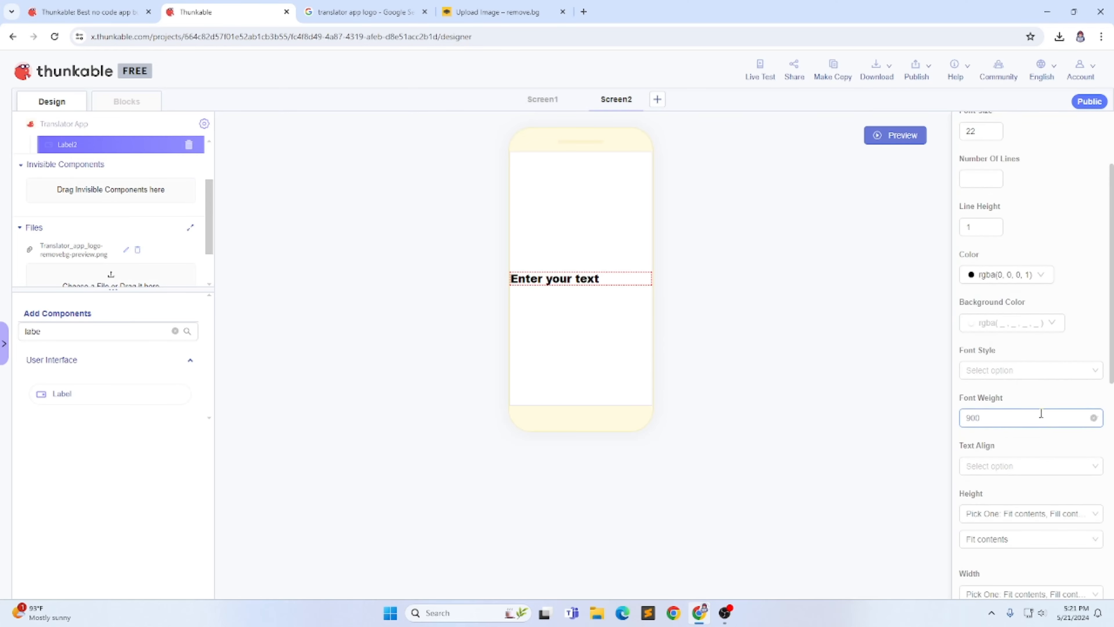
pyautogui.click(1063, 153)
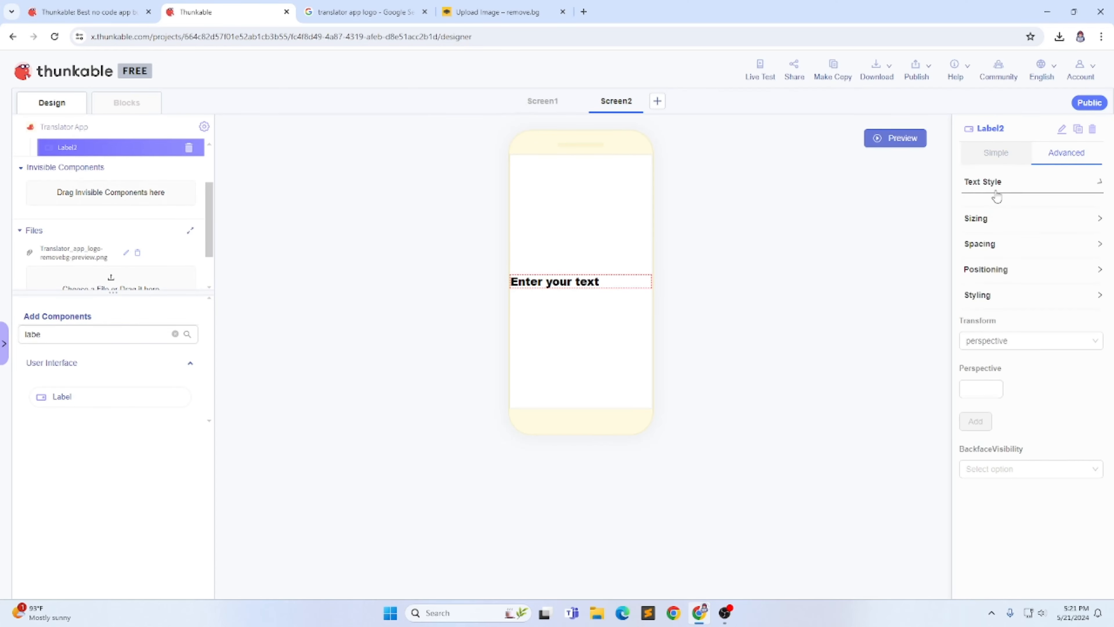
pyautogui.click(993, 190)
pyautogui.click(998, 275)
pyautogui.write('R')
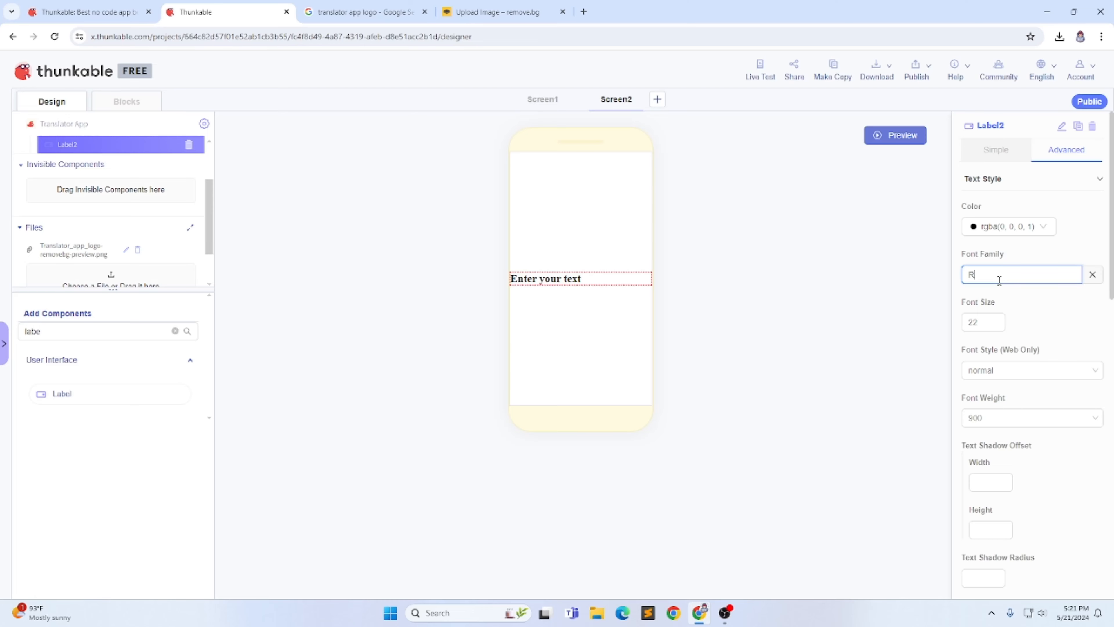
pyautogui.write('oboto')
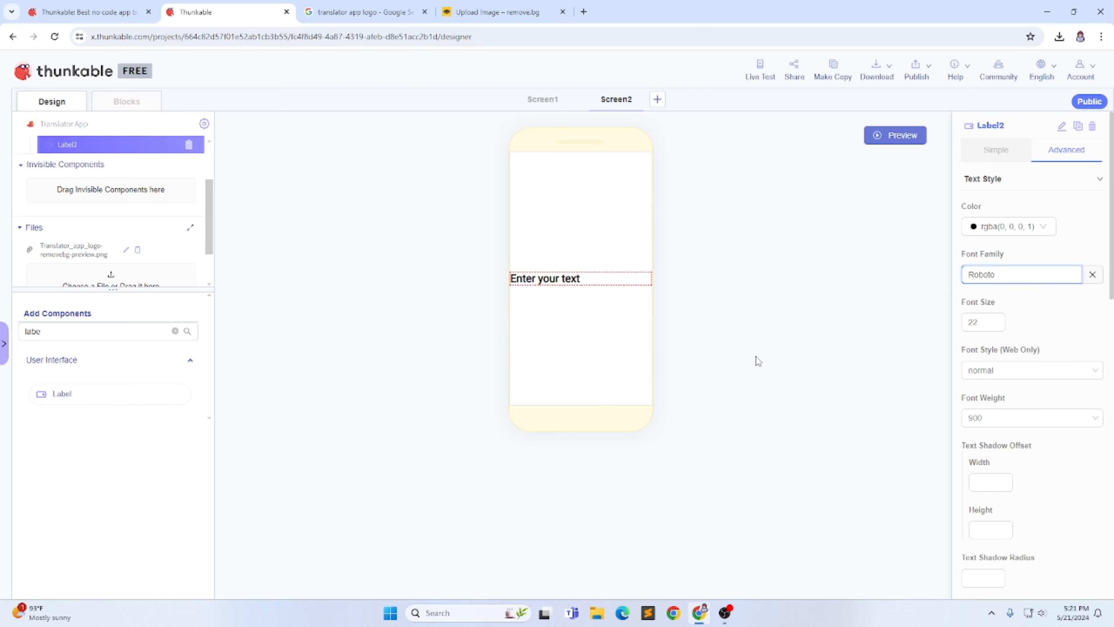
pyautogui.click(758, 361)
# - Find the Row layout component and add it above the "Enter your text" label on the second screen
pyautogui.scroll(1, 154, 250)
pyautogui.click(51, 332)
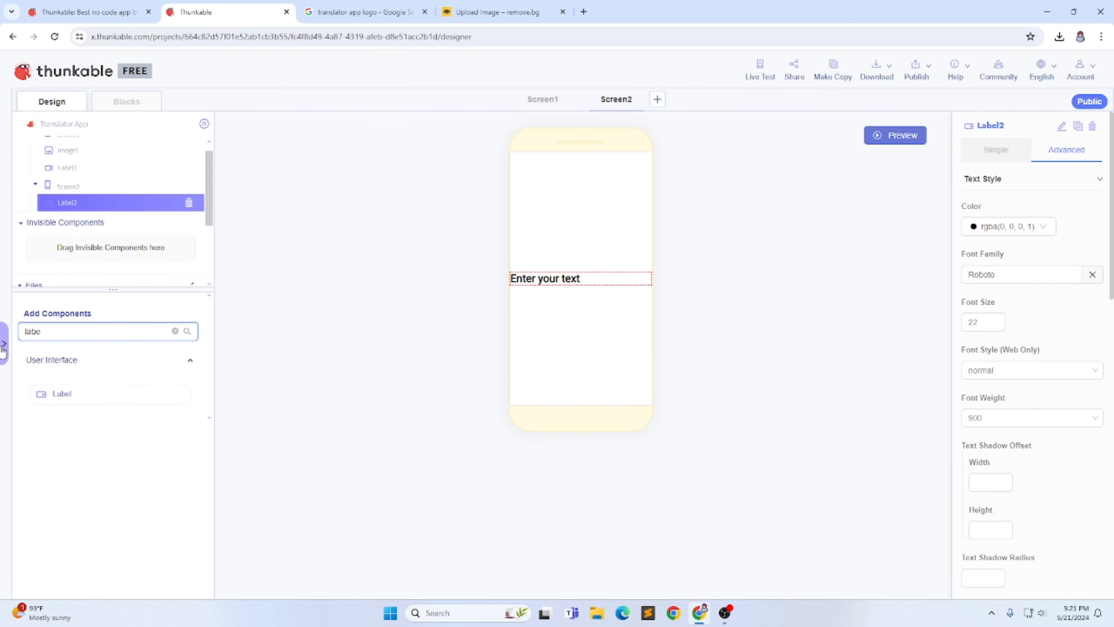
pyautogui.write('lab')
pyautogui.press('BackSpace')
pyautogui.press('BackSpace')
pyautogui.press('BackSpace')
pyautogui.write('row')
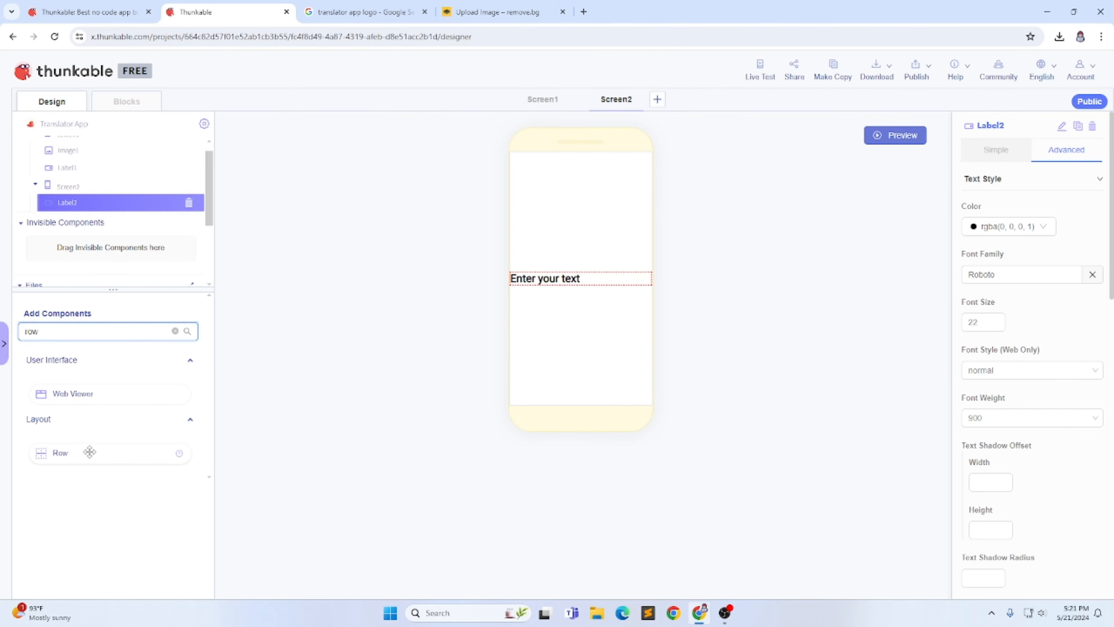
pyautogui.moveTo(90, 451); pyautogui.dragTo(113, 208)
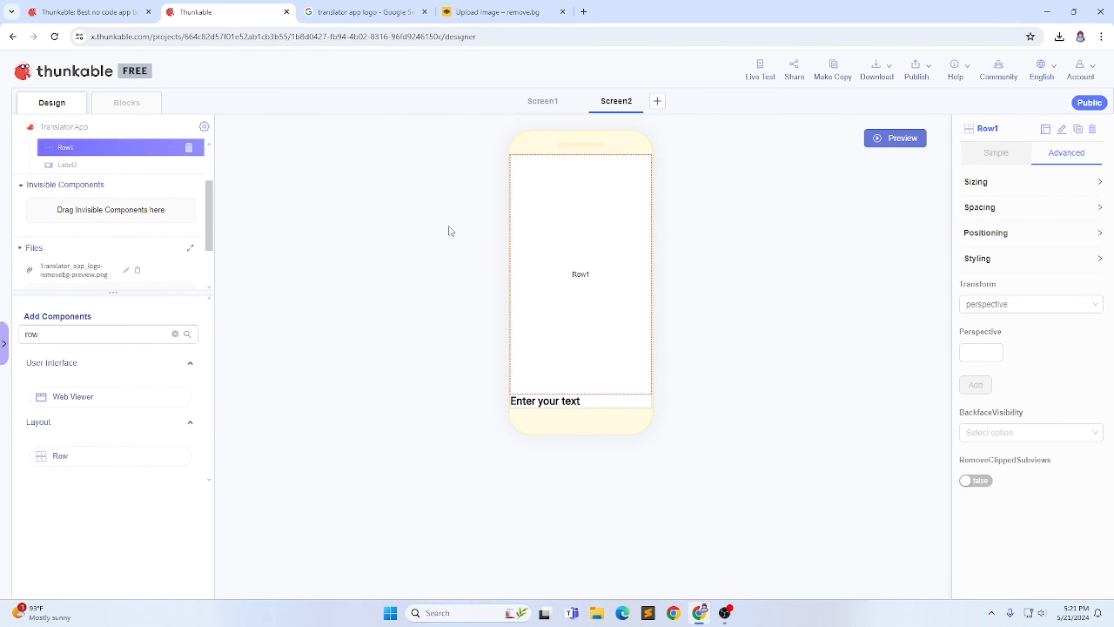
# - Add an Image component inside the row and set its picture to the uploaded Translator_app_logo-removebg-preview.png file
pyautogui.doubleClick(72, 333)
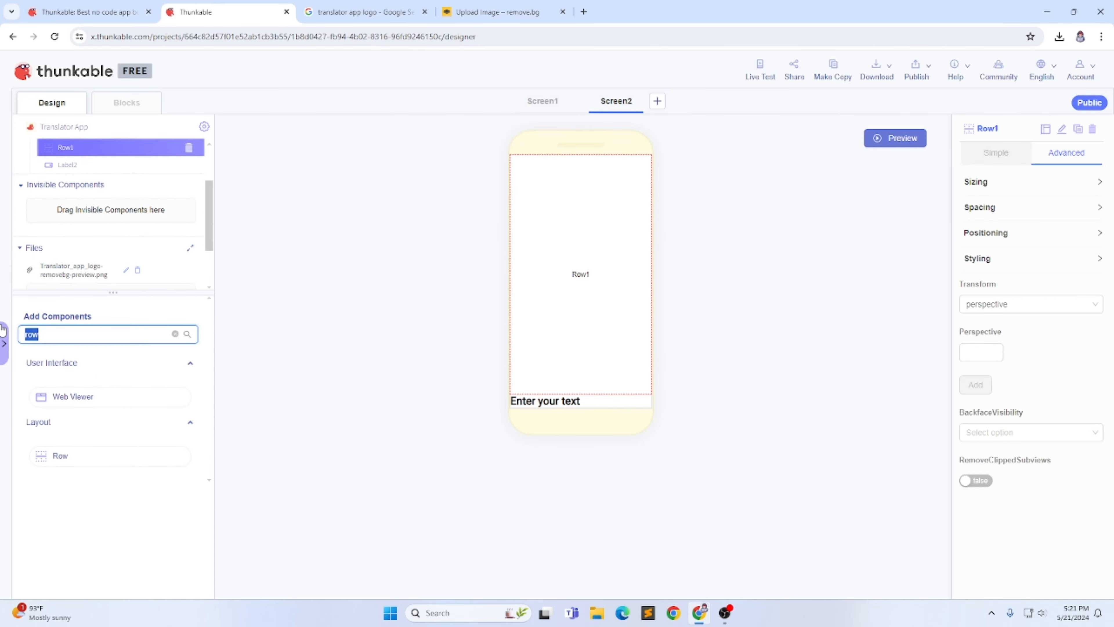
pyautogui.press('BackSpace')
pyautogui.write('image')
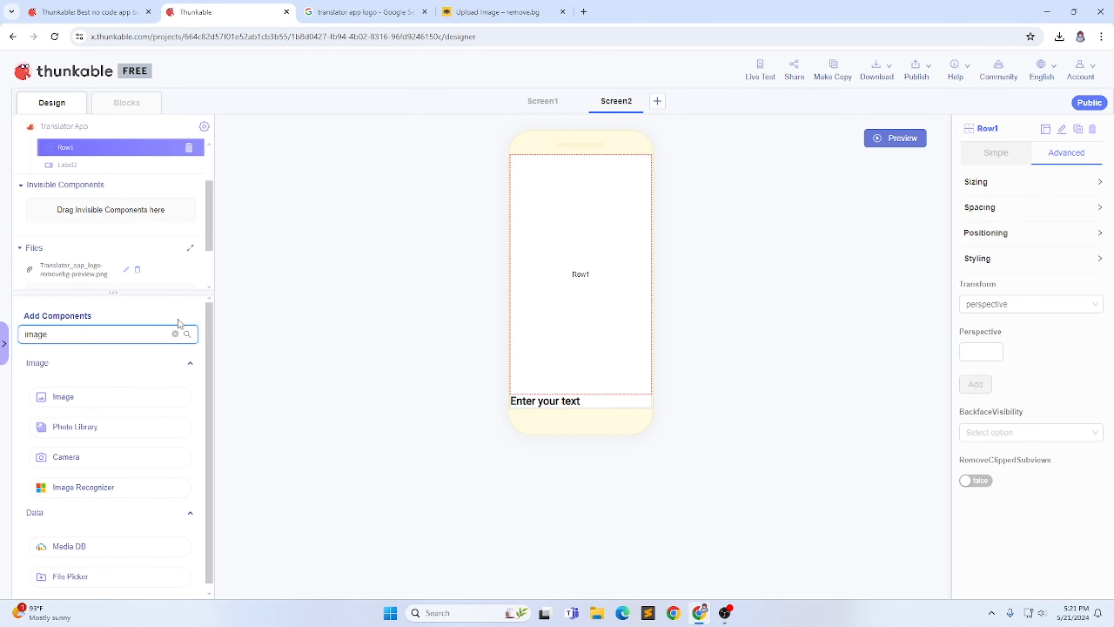
pyautogui.moveTo(101, 405); pyautogui.dragTo(112, 166)
pyautogui.click(996, 153)
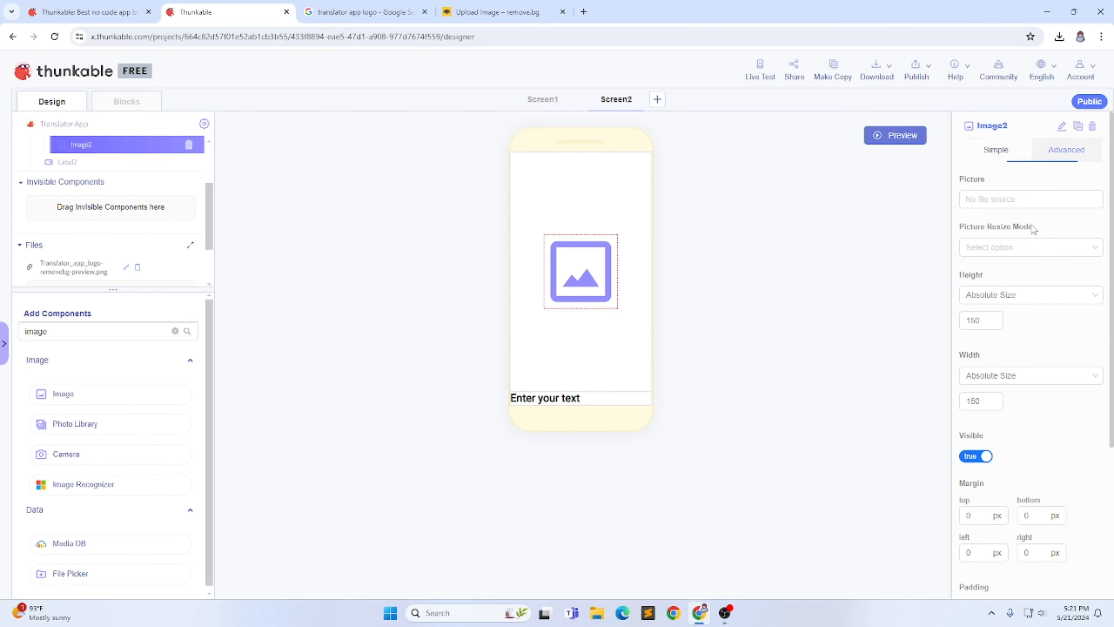
pyautogui.click(1018, 199)
pyautogui.click(1003, 243)
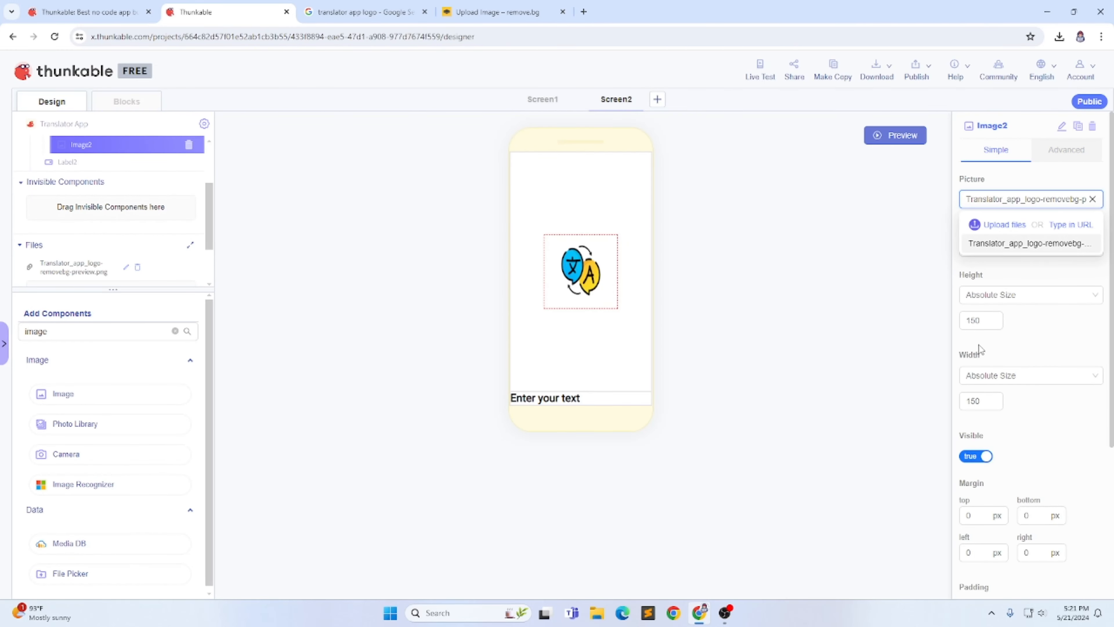
# - Set the row's logo image to an absolute height of 100 and width of 100
pyautogui.doubleClick(966, 322)
pyautogui.press('BackSpace')
pyautogui.write('100')
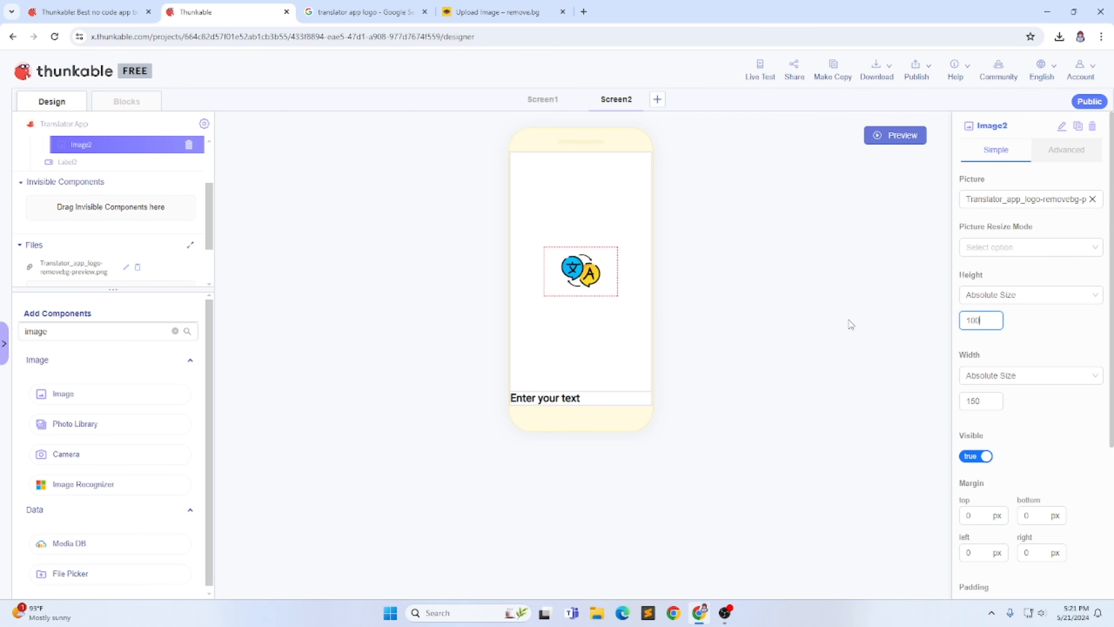
pyautogui.doubleClick(976, 402)
pyautogui.press('BackSpace')
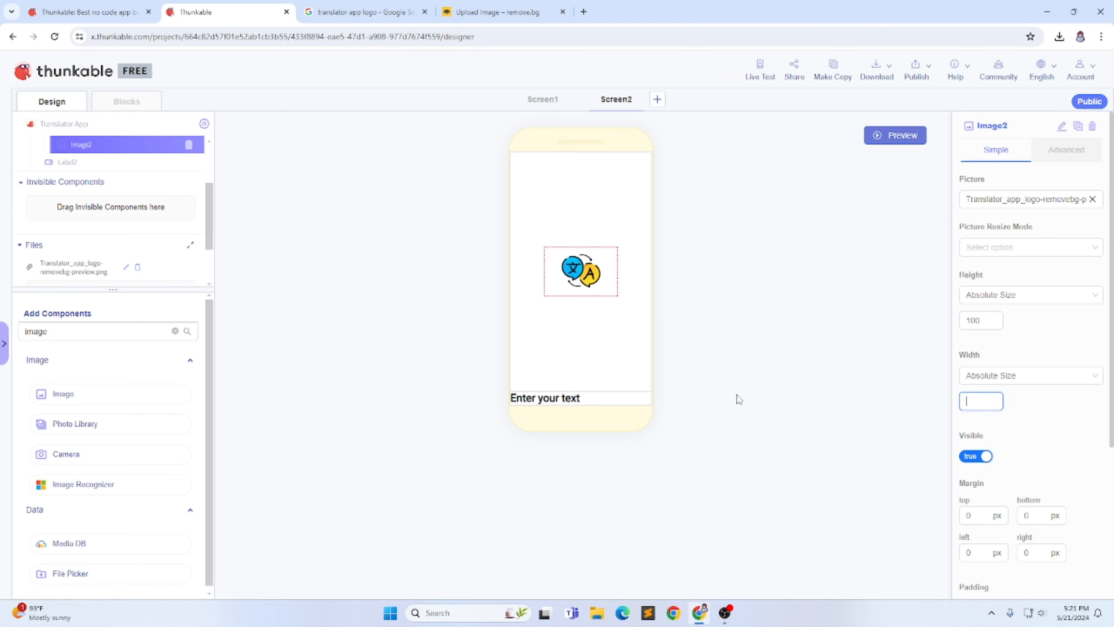
pyautogui.write('100')
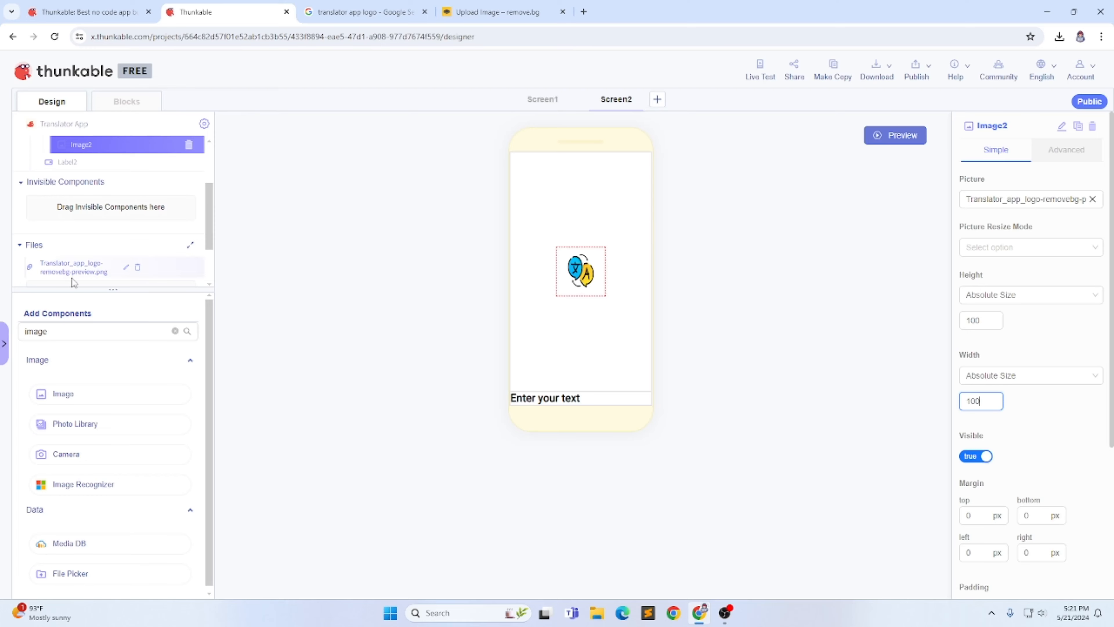
# - Find the Label component and place one inside the row, directly after the logo image
pyautogui.doubleClick(50, 331)
pyautogui.write('ale')
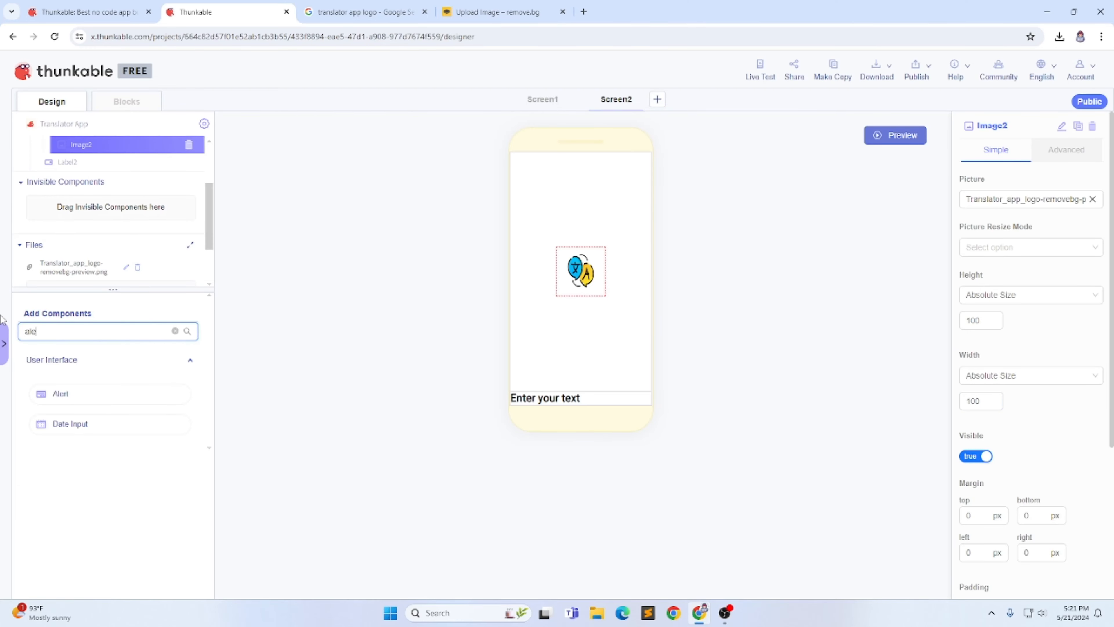
pyautogui.press('BackSpace')
pyautogui.press('BackSpace')
pyautogui.press('BackSpace')
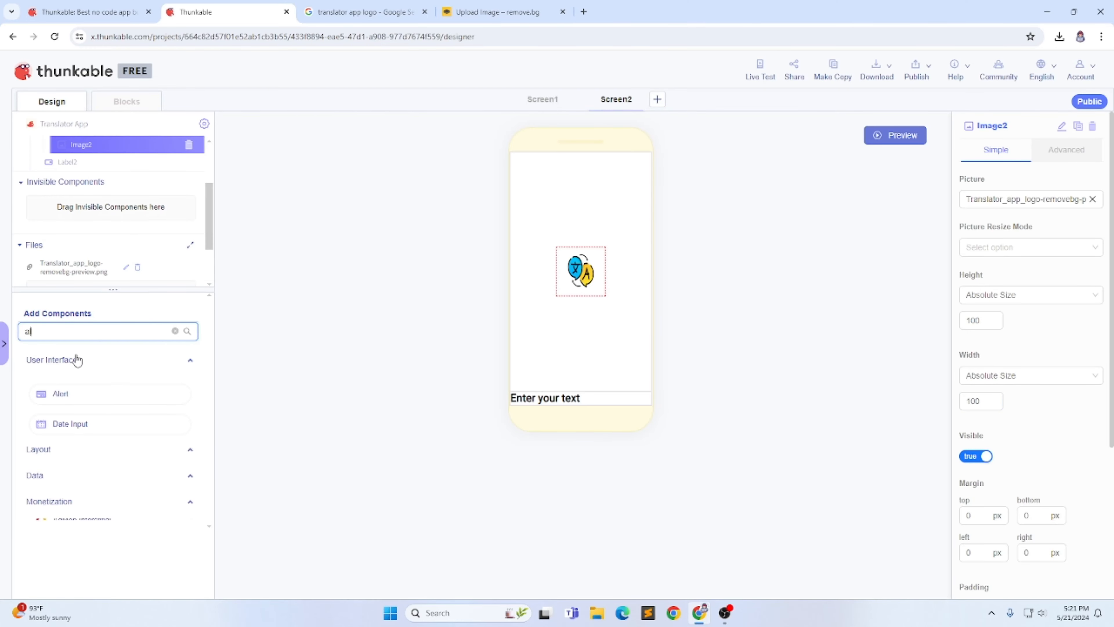
pyautogui.write('la')
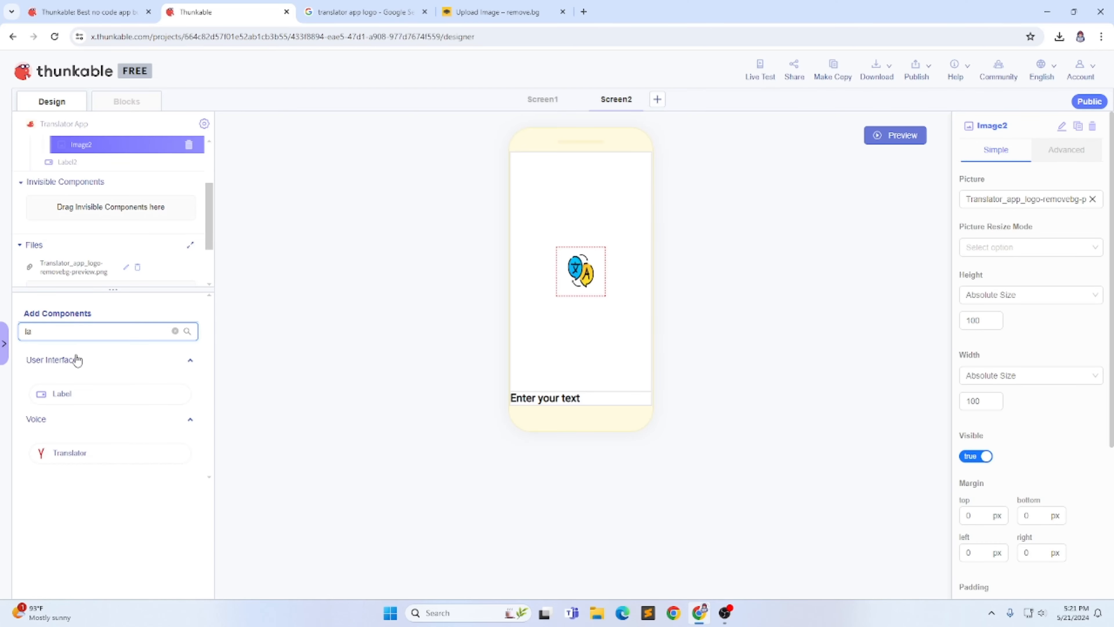
pyautogui.moveTo(69, 390); pyautogui.dragTo(153, 168)
pyautogui.scroll(1, 145, 198)
pyautogui.moveTo(84, 202)
pyautogui.mouseDown()
pyautogui.moveTo(75, 207)
pyautogui.moveTo(87, 195)
pyautogui.mouseUp()
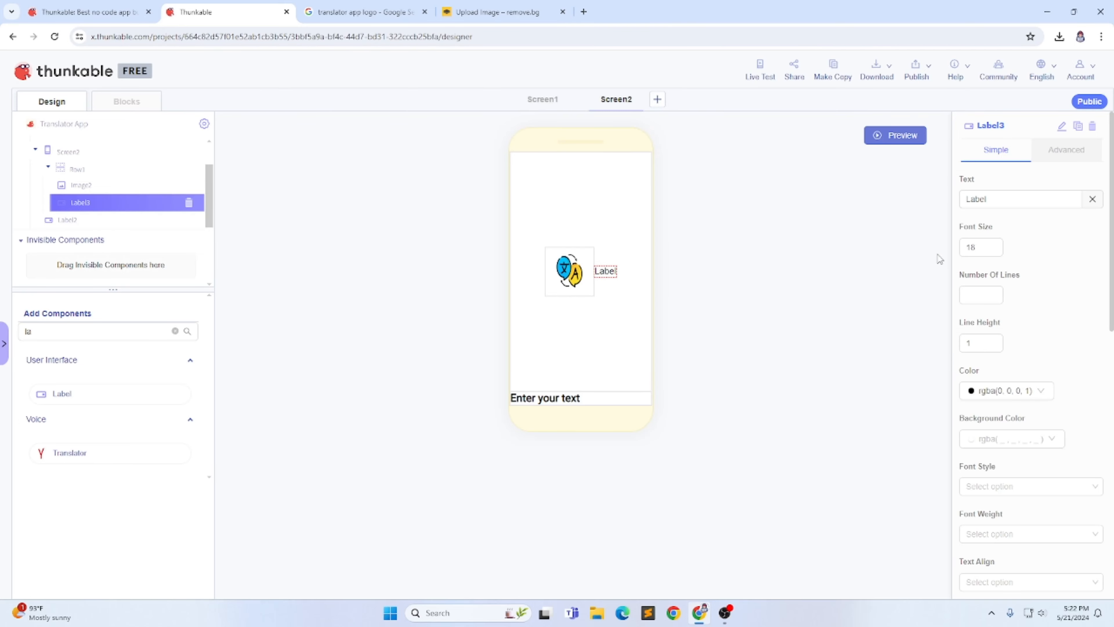
# - Change the row label's text to "Home" and set its font size to 22
pyautogui.click(1004, 200)
pyautogui.hotkey('ctrl', 'a')
pyautogui.press('BackSpace')
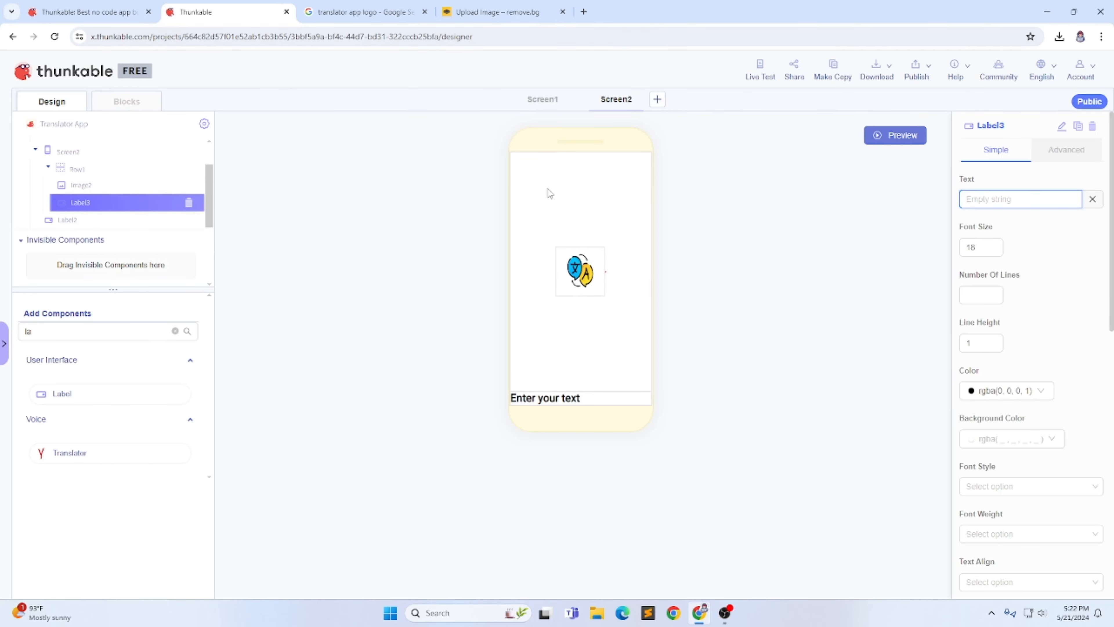
pyautogui.write('Home')
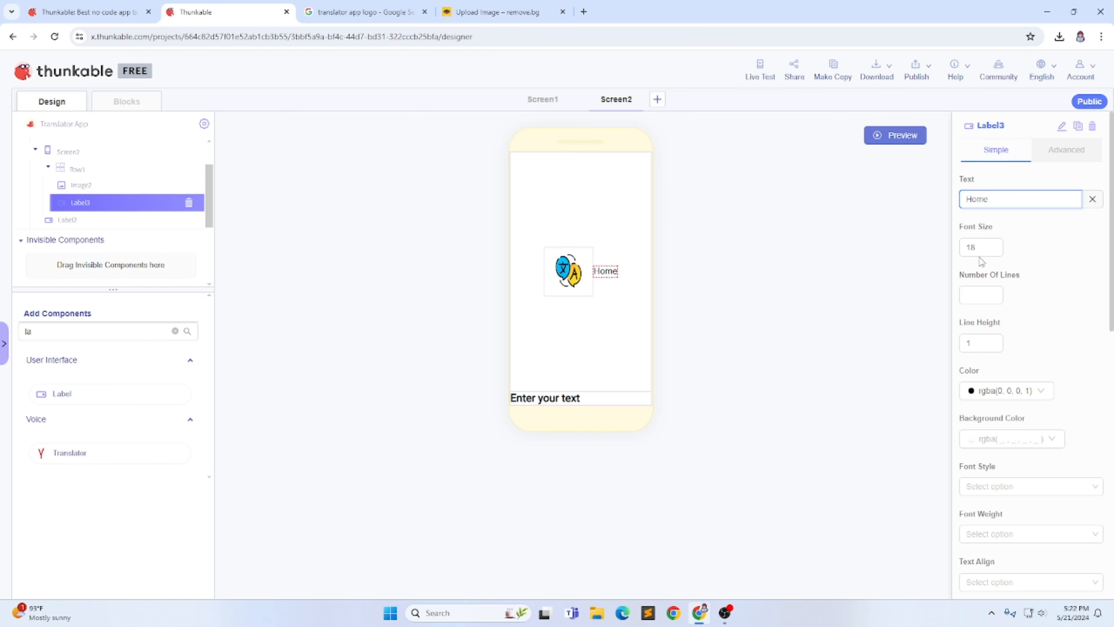
pyautogui.click(981, 250)
pyautogui.hotkey('ctrl', 'a')
pyautogui.press('BackSpace')
pyautogui.write('20')
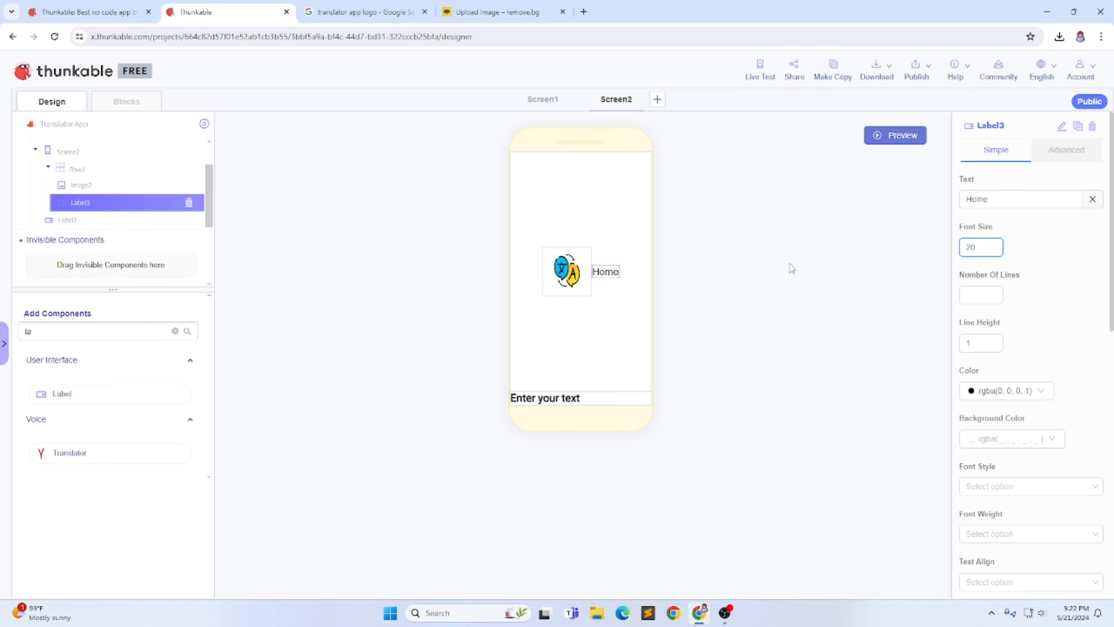
pyautogui.press('BackSpace')
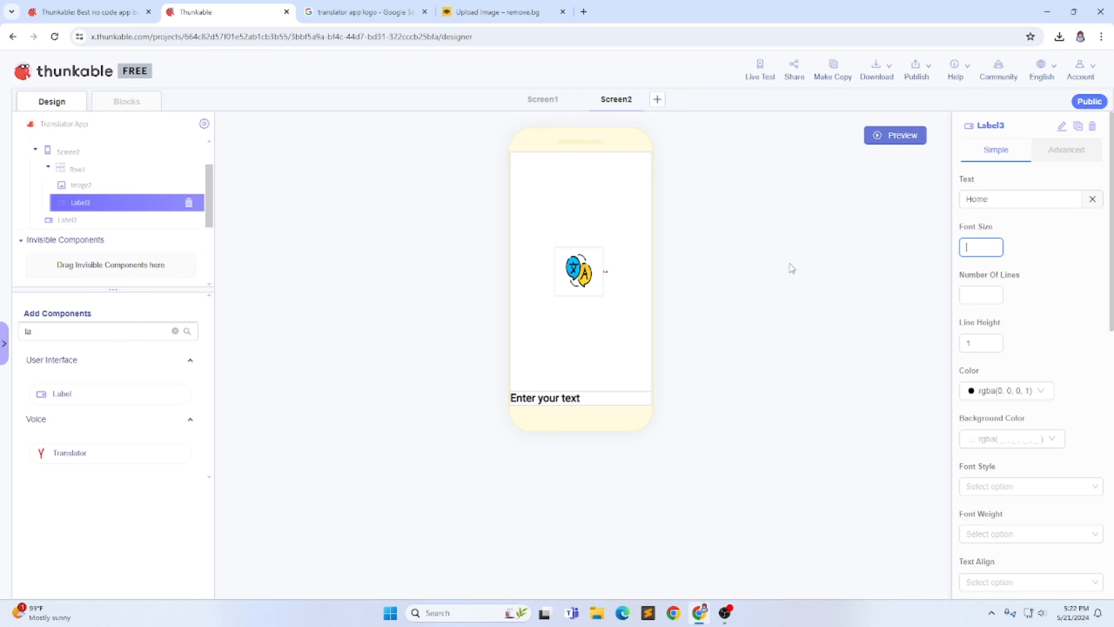
pyautogui.write('22')
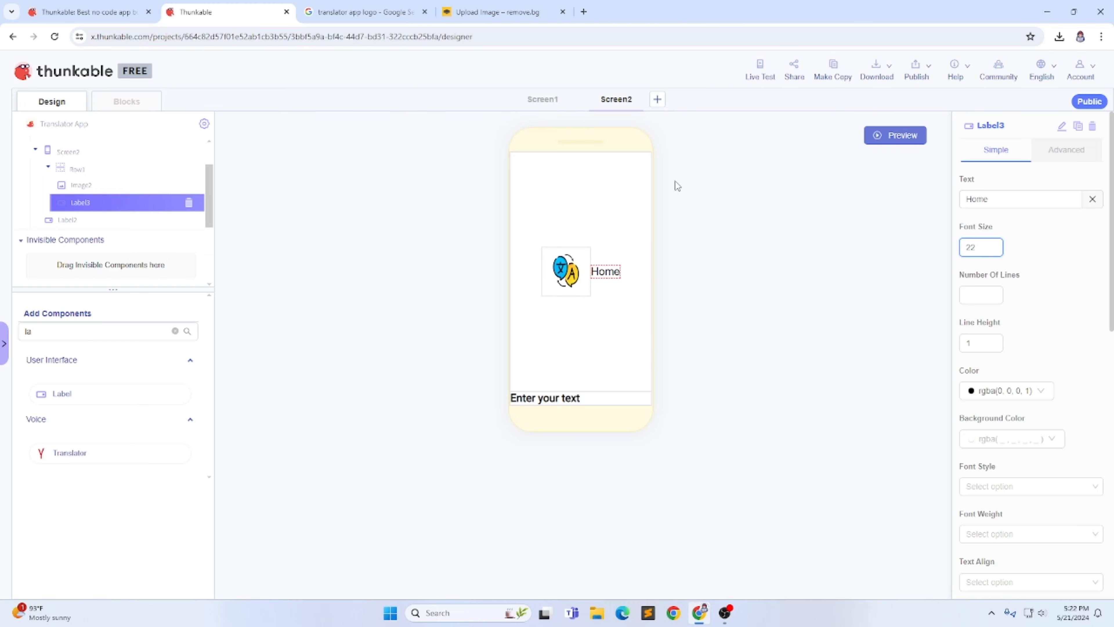
# - Set the "Home" label's font weight to 900 and its width to Fill container
pyautogui.scroll(-4, 1050, 316)
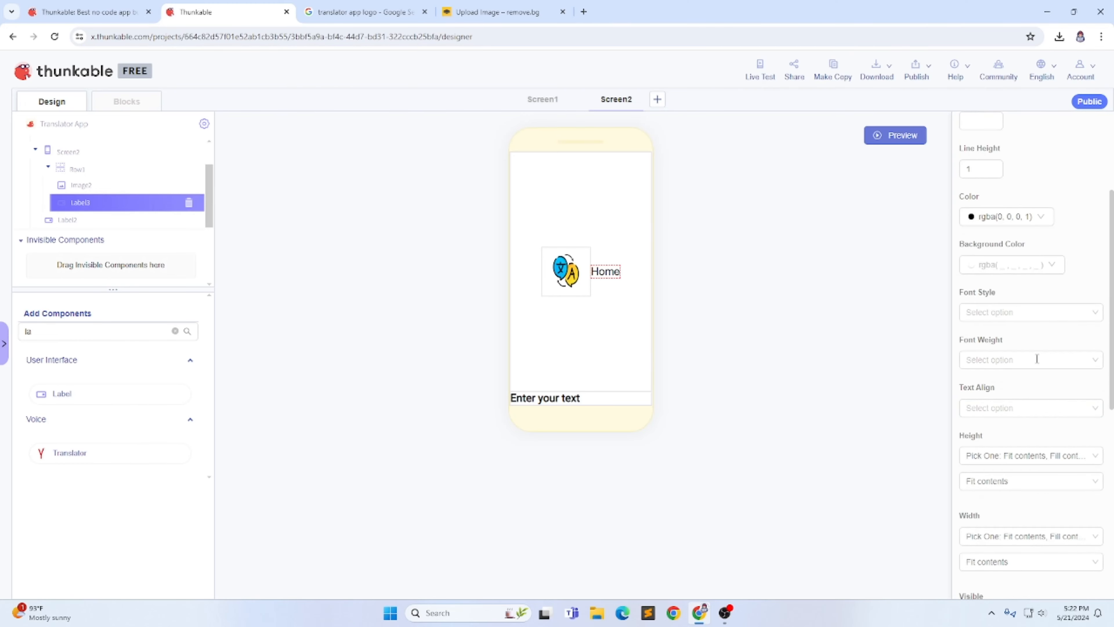
pyautogui.click(1013, 359)
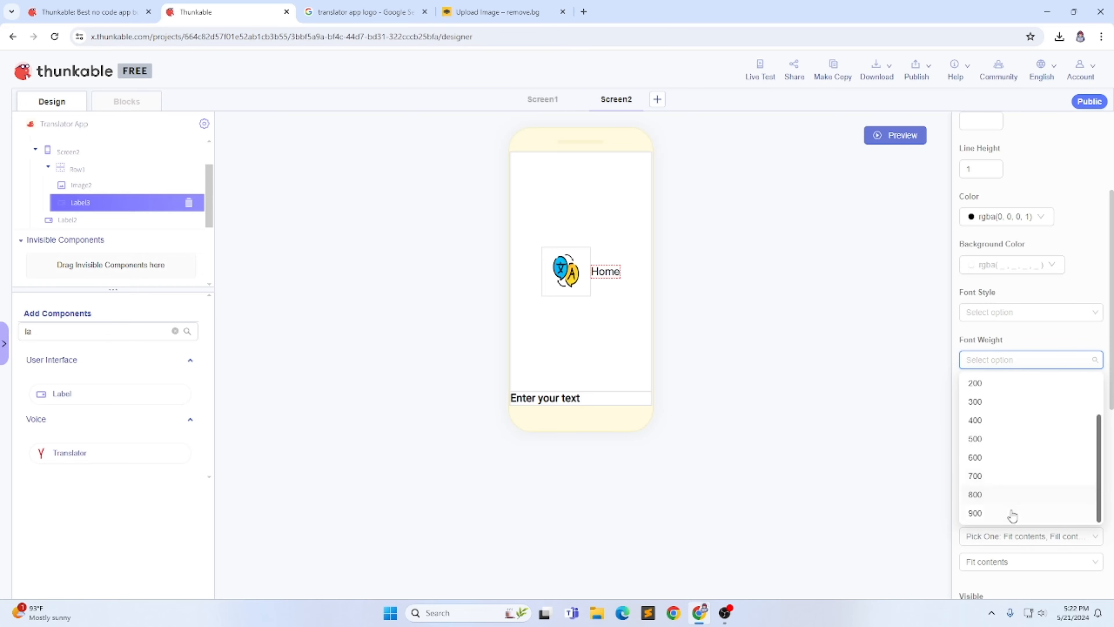
pyautogui.click(1009, 514)
pyautogui.click(1023, 558)
pyautogui.click(996, 540)
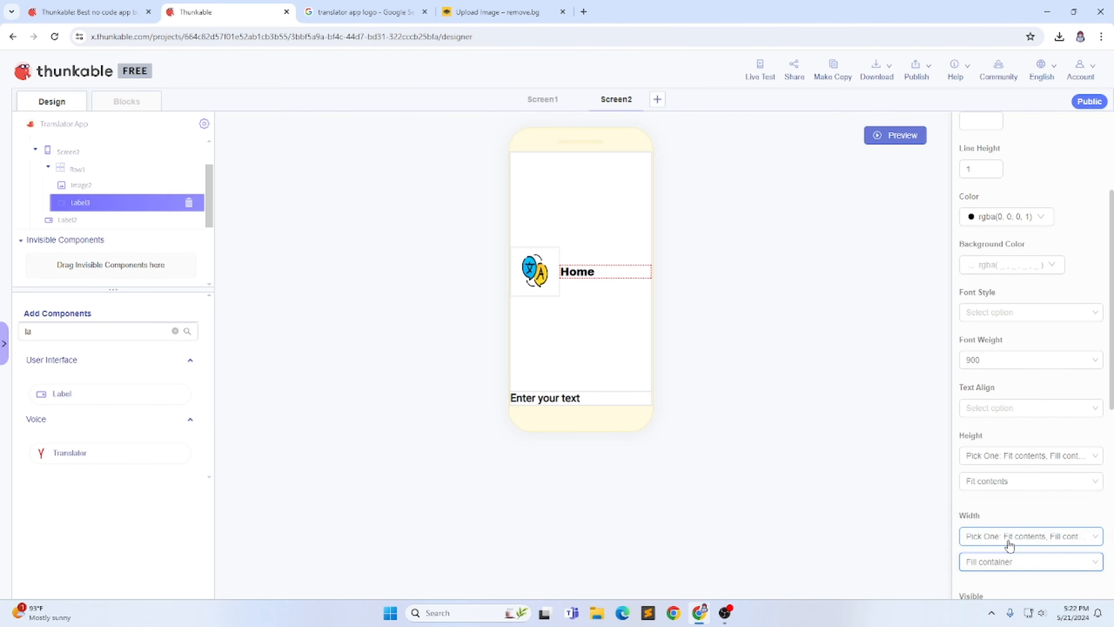
# - Set the "Home" label's text alignment to Justify and its font family to Roboto
pyautogui.scroll(-4, 1034, 418)
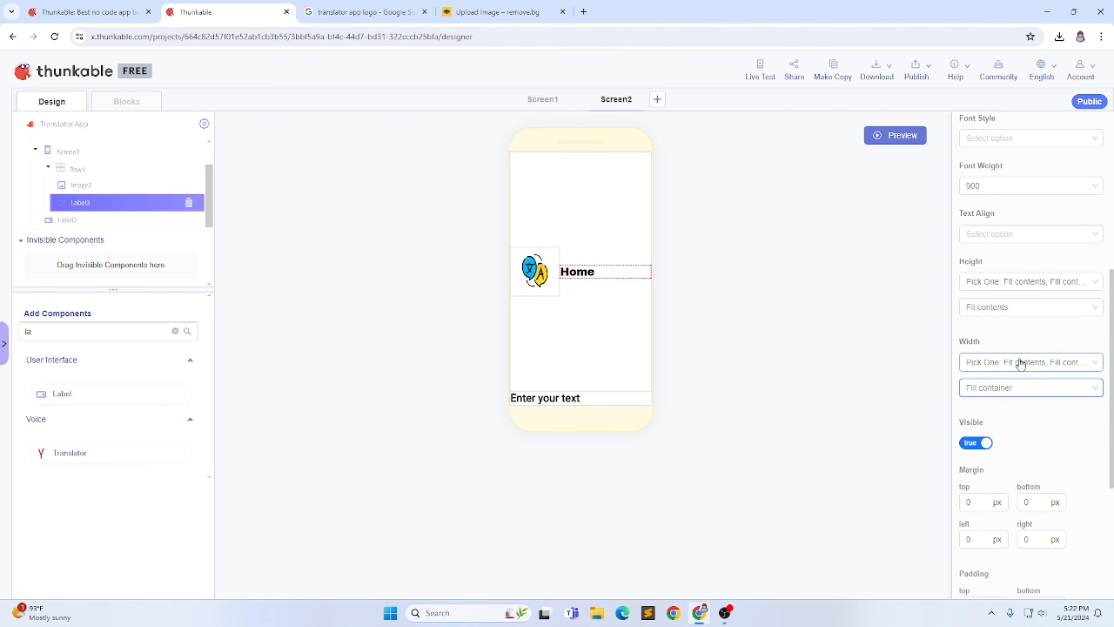
pyautogui.click(991, 234)
pyautogui.click(1000, 329)
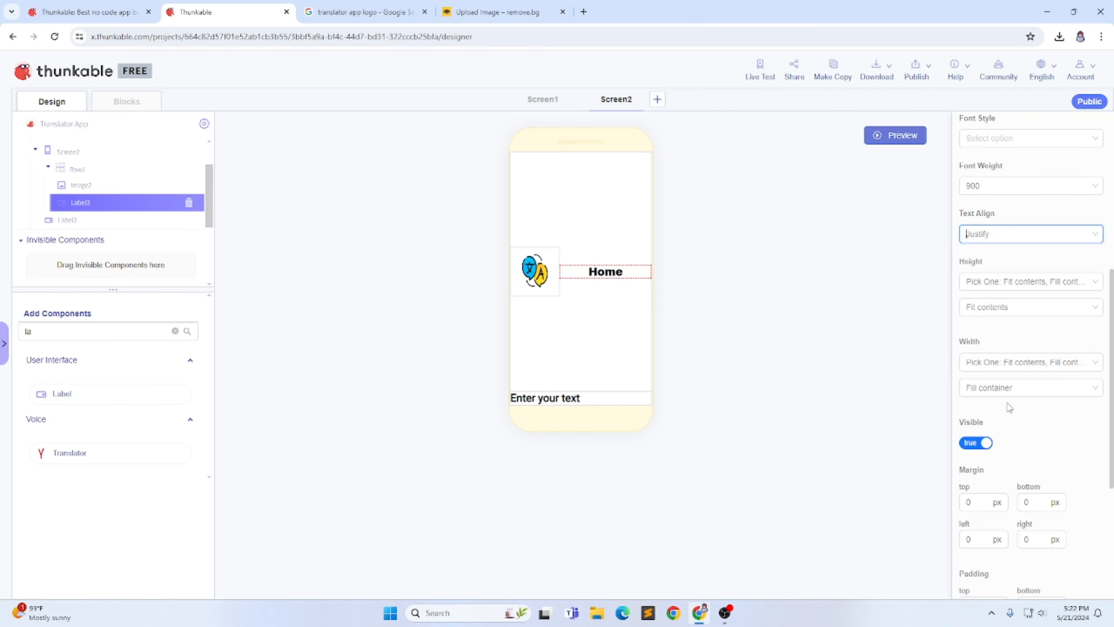
pyautogui.scroll(8, 1038, 198)
pyautogui.click(1044, 159)
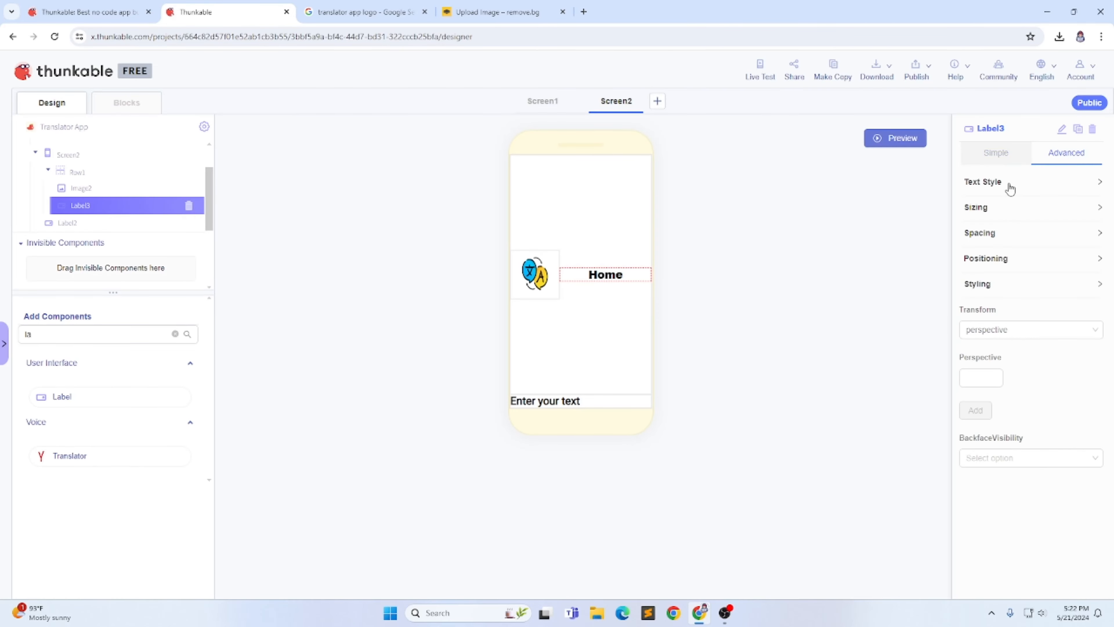
pyautogui.click(1010, 188)
pyautogui.click(1006, 275)
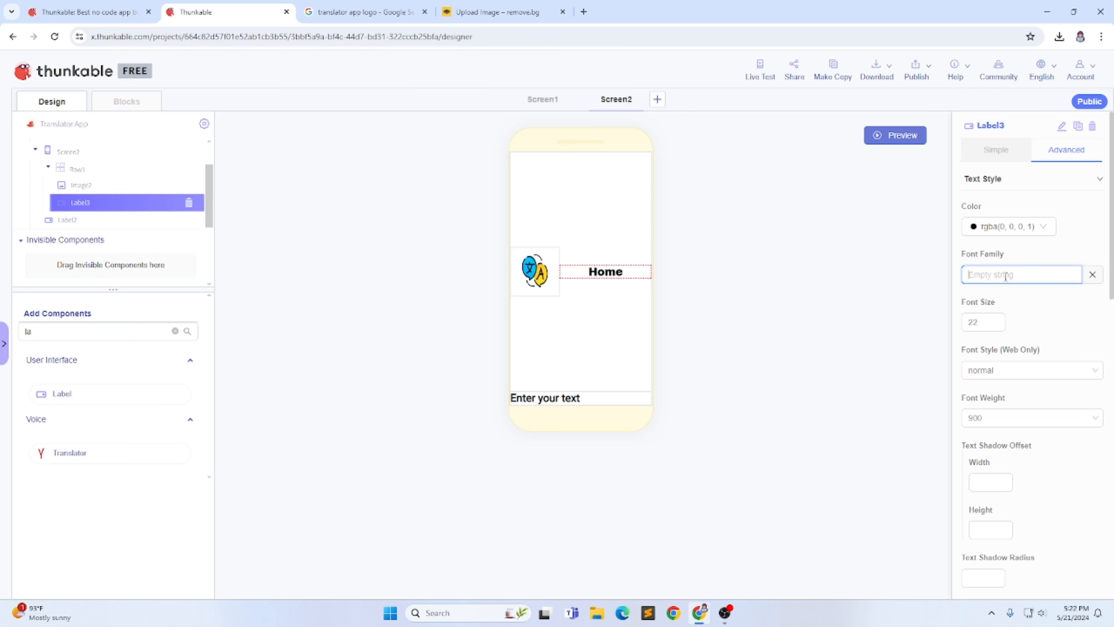
pyautogui.write('Roboto')
# - Increase the "Home" label's font size to 25
pyautogui.click(996, 150)
pyautogui.click(983, 248)
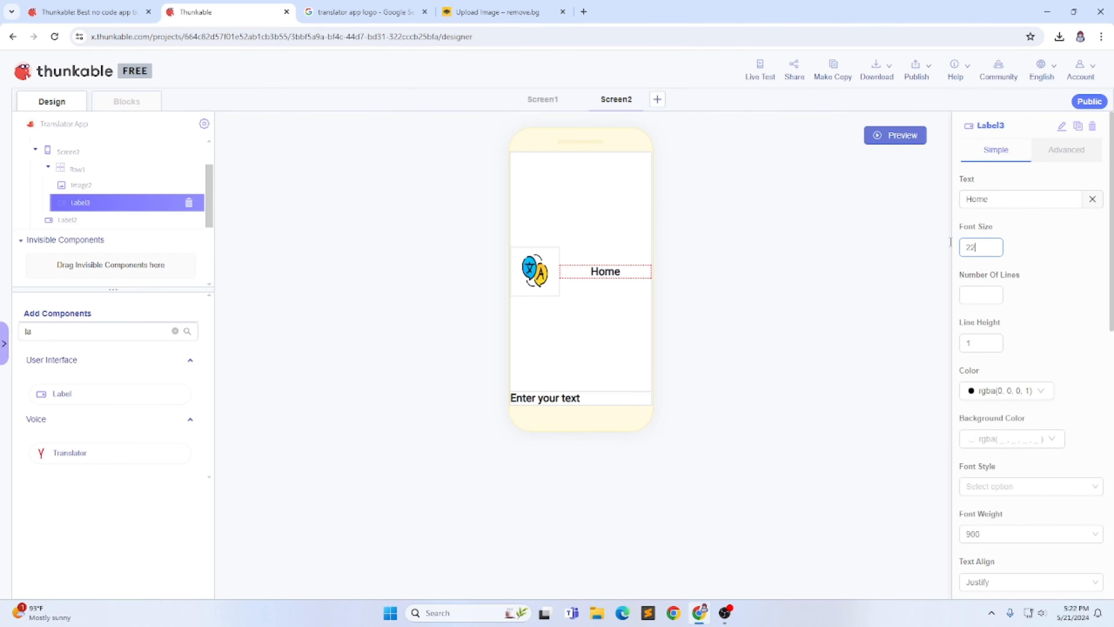
pyautogui.press('BackSpace')
pyautogui.press('BackSpace')
pyautogui.write('25')
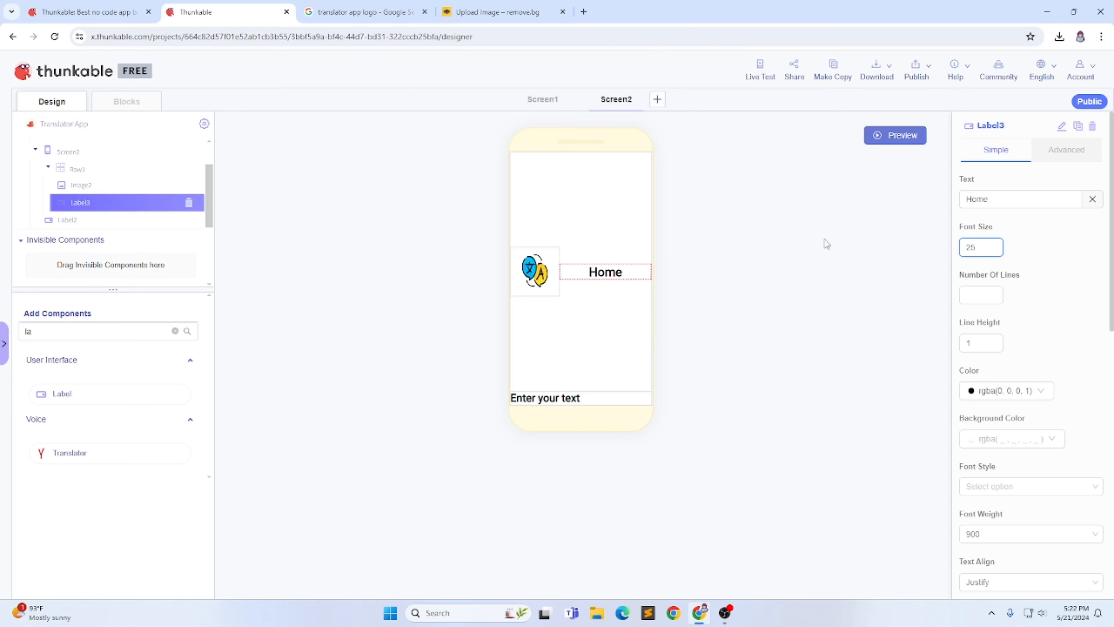
# - Set the height of the row holding the logo and "Home" label to Fit contents
pyautogui.click(613, 360)
pyautogui.click(1031, 224)
pyautogui.click(1005, 253)
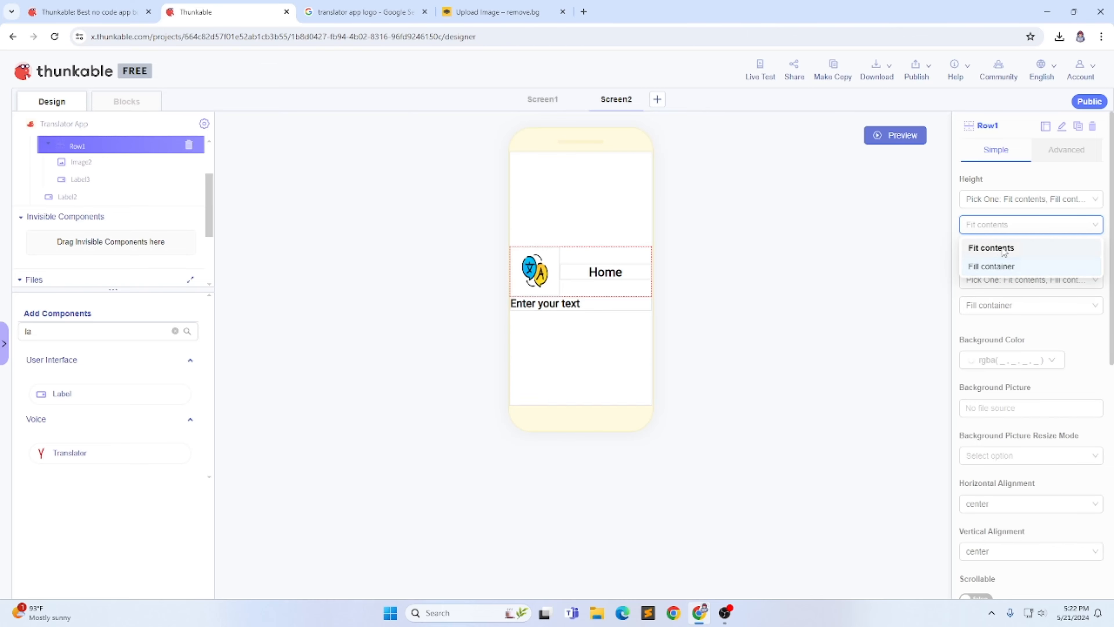
# - Set the top margin of the "Enter your text" label to 80 px
pyautogui.click(599, 307)
pyautogui.scroll(-4, 992, 434)
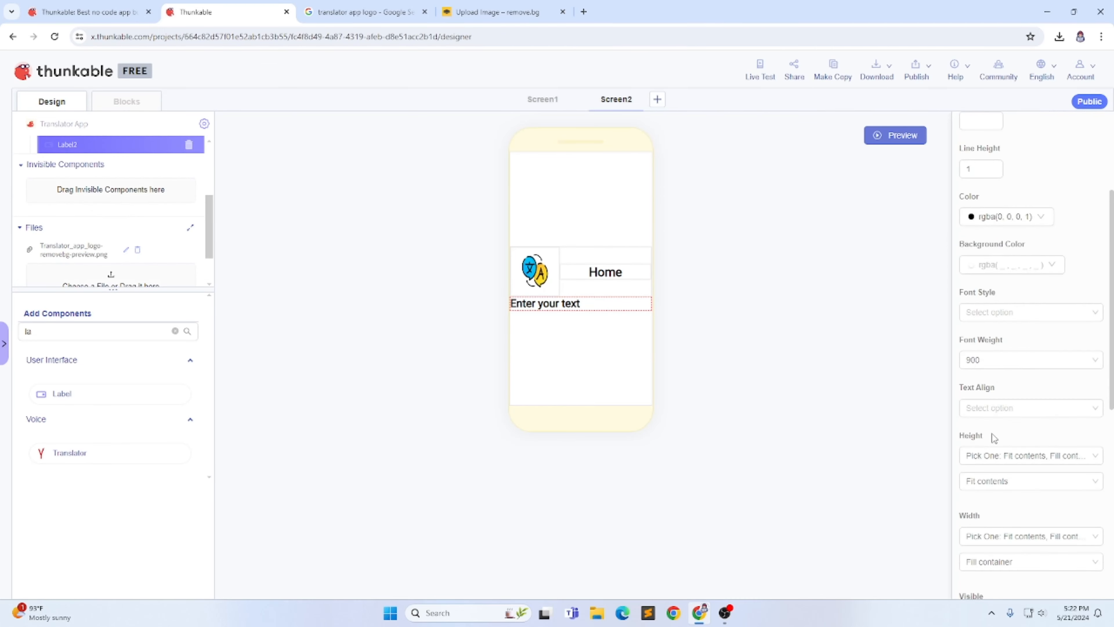
pyautogui.scroll(-5, 992, 433)
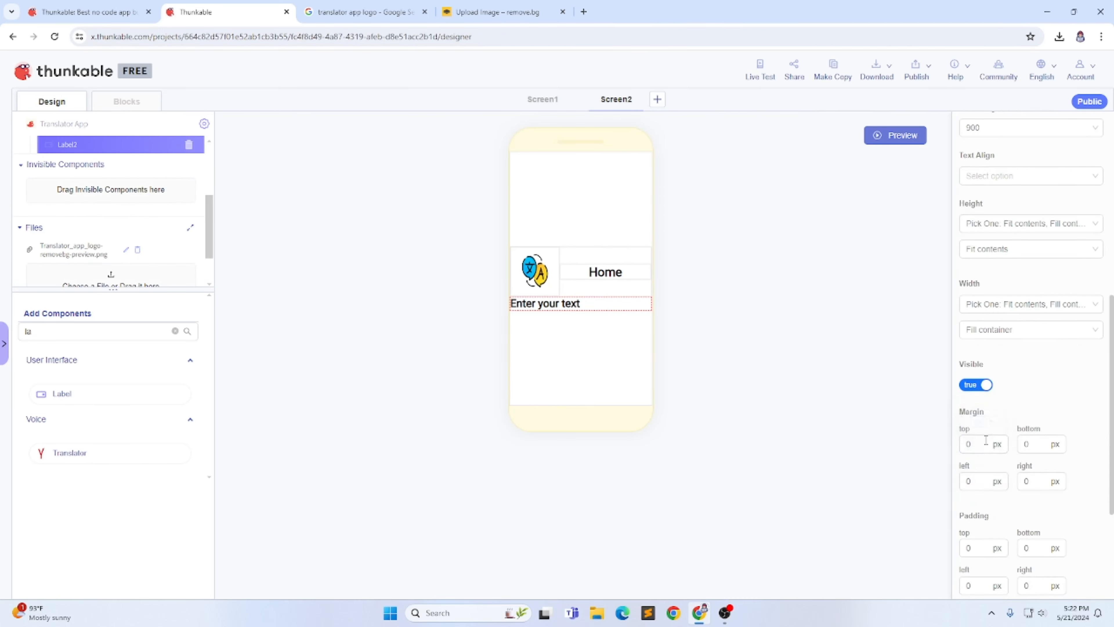
pyautogui.doubleClick(987, 443)
pyautogui.write('80')
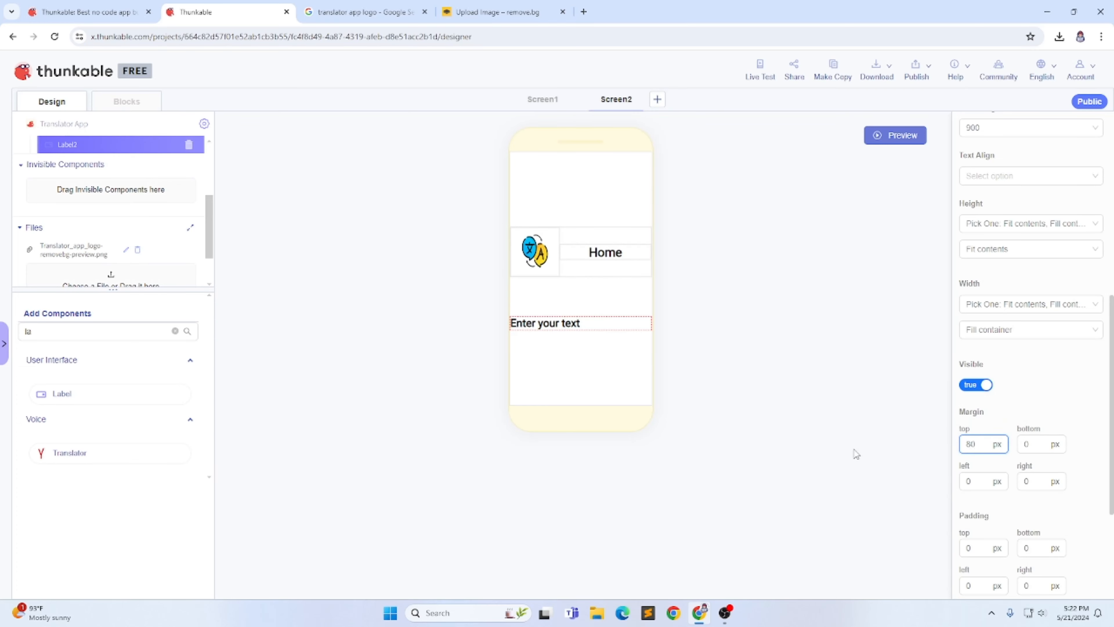
# - Find the Text Input component and add it to Screen2 below the "Enter your text" label
pyautogui.doubleClick(53, 330)
pyautogui.write('t')
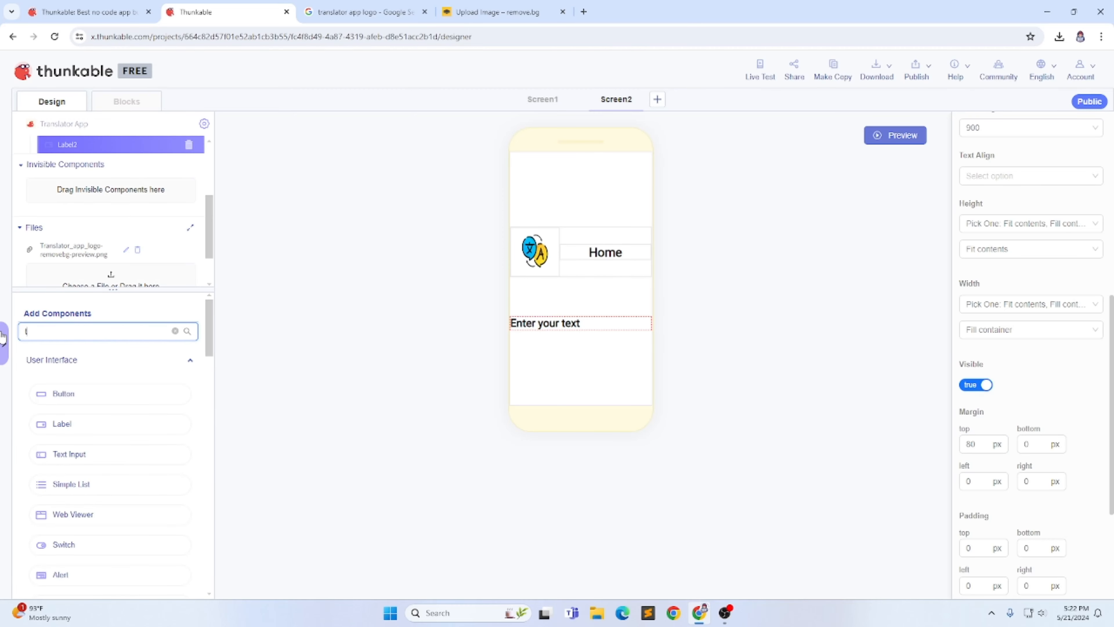
pyautogui.write('ext')
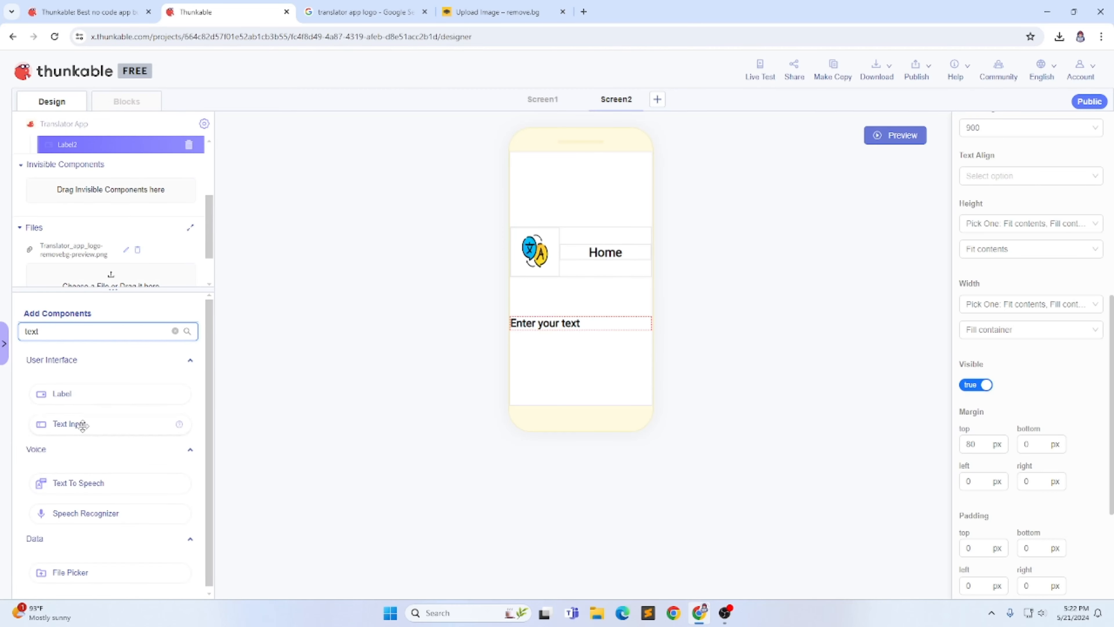
pyautogui.moveTo(80, 423); pyautogui.dragTo(102, 160)
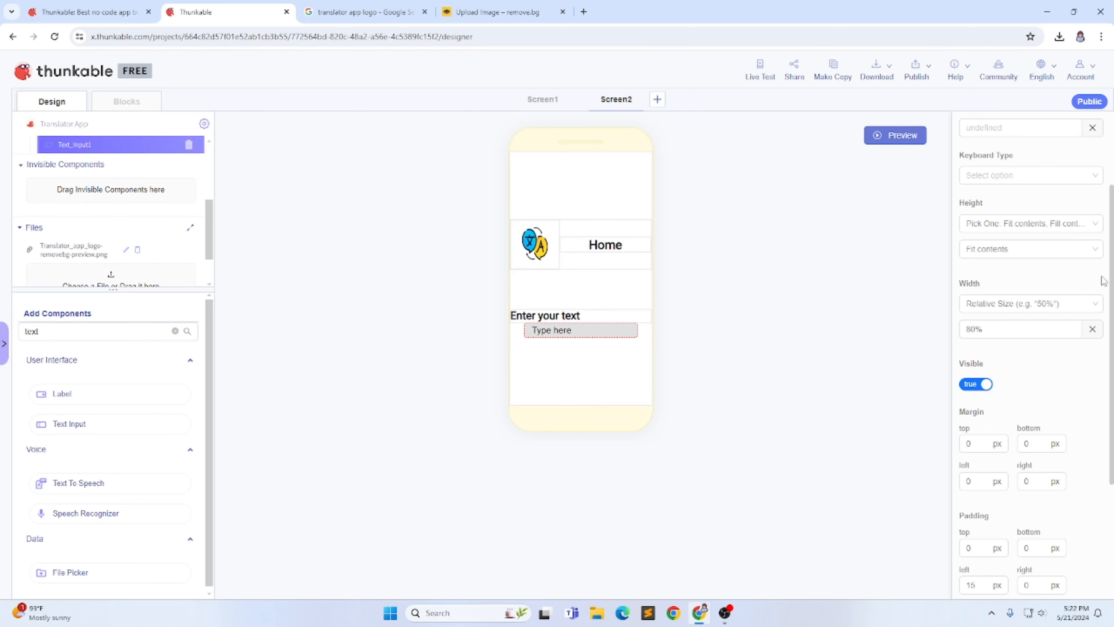
# - Set the text input's relative width to 100% and its top margin to 10 px
pyautogui.press('BackSpace')
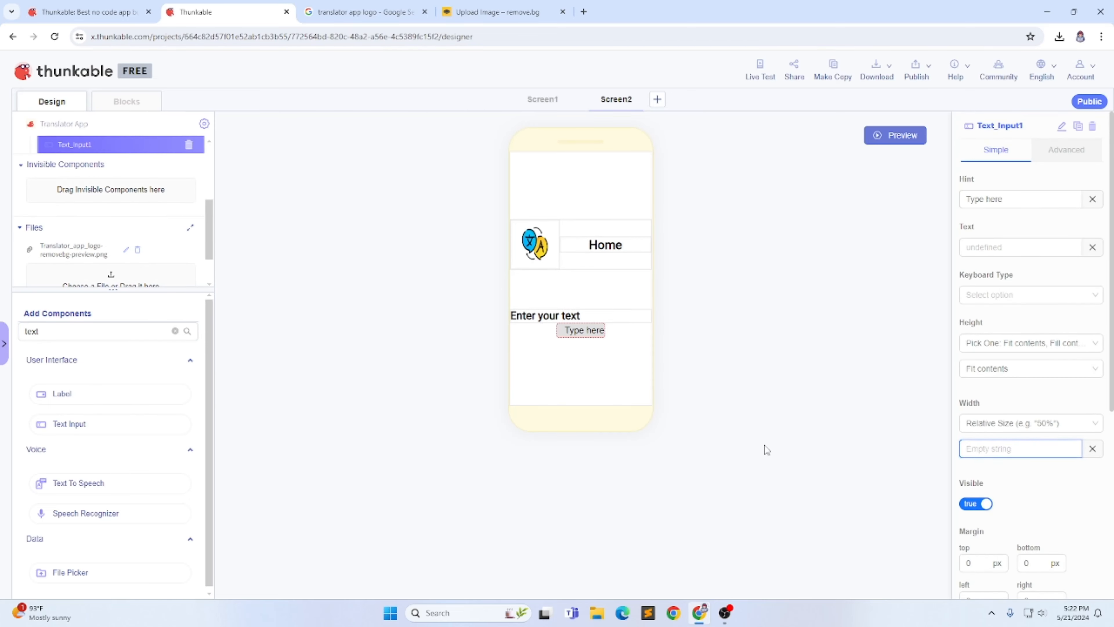
pyautogui.write('100')
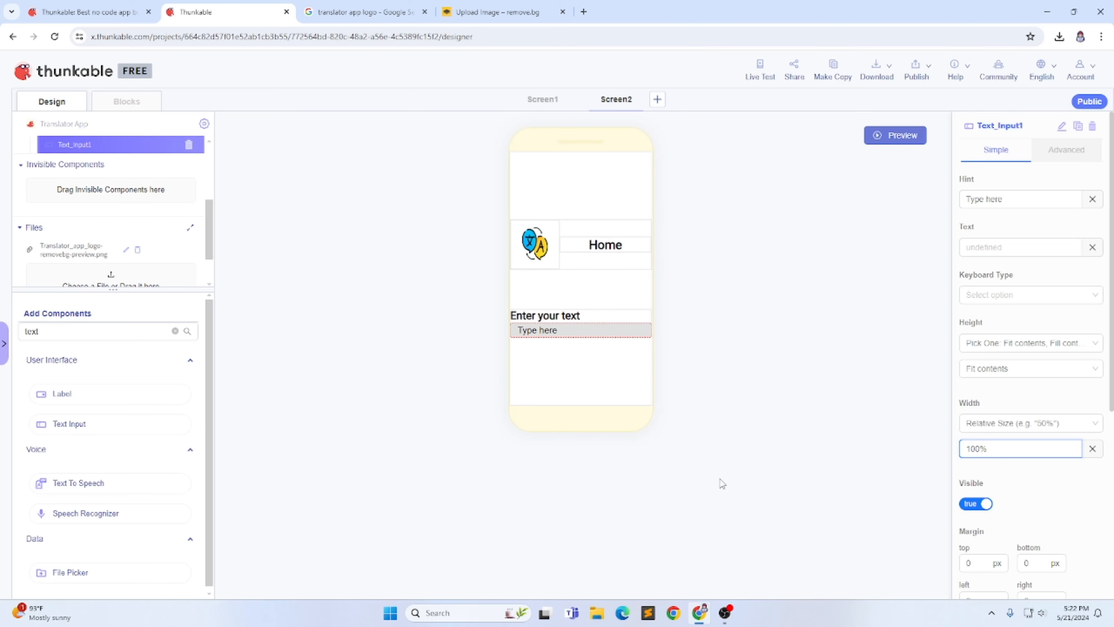
pyautogui.scroll(-3, 1010, 386)
pyautogui.click(983, 444)
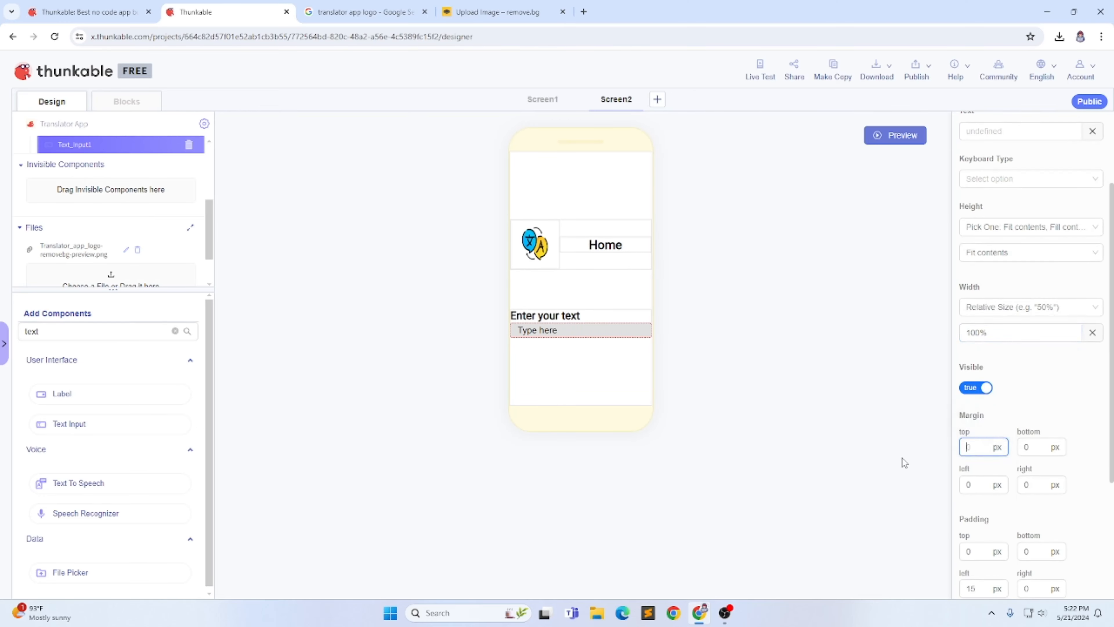
pyautogui.write('5')
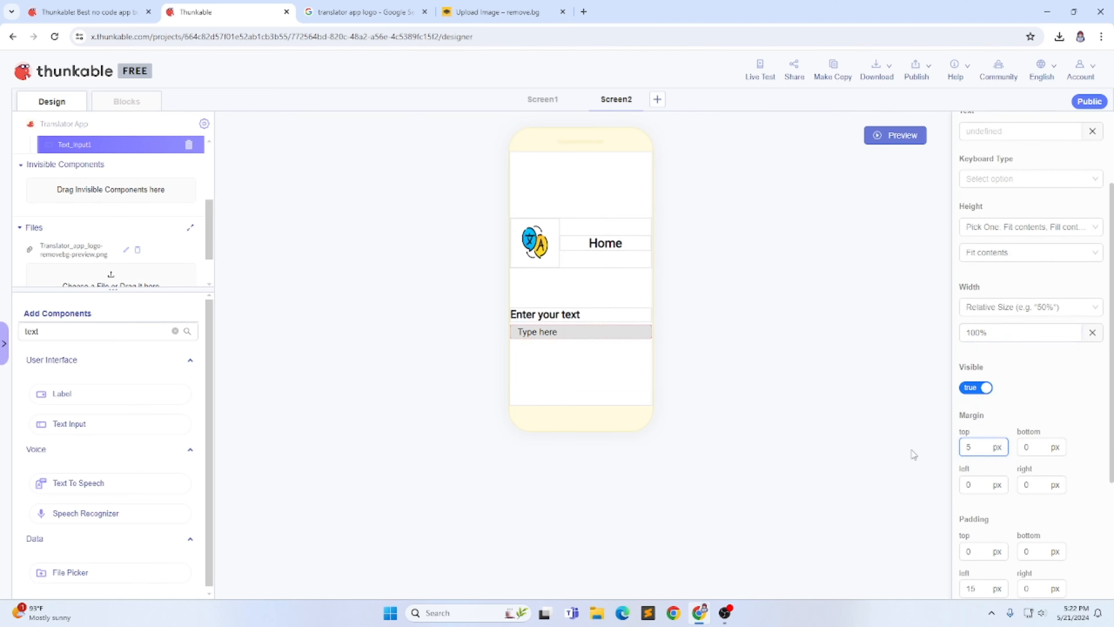
pyautogui.press('BackSpace')
pyautogui.write('10')
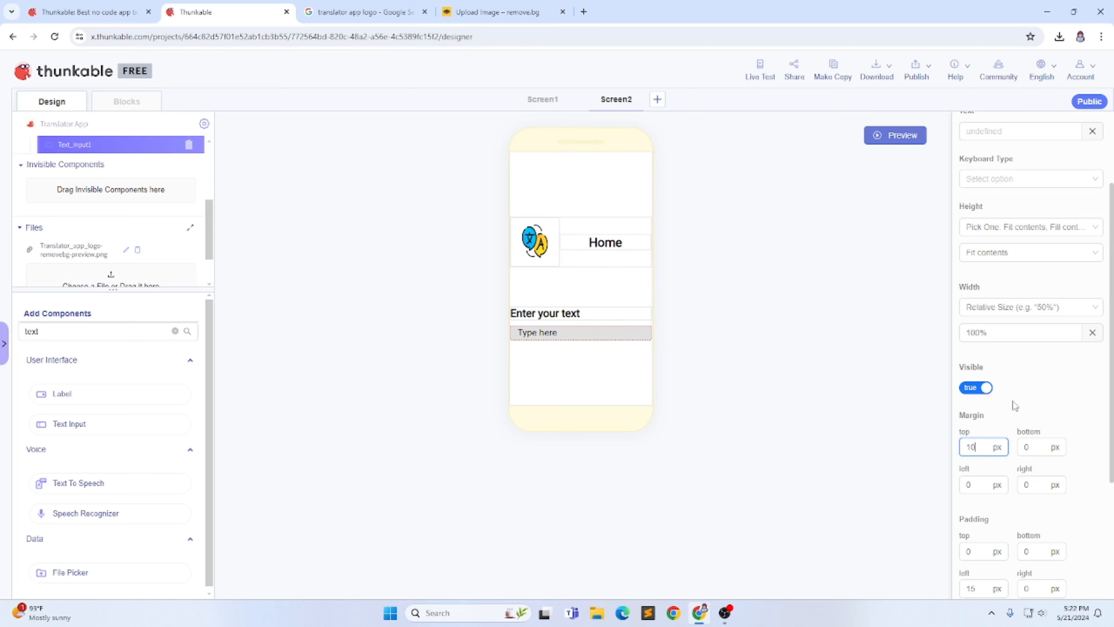
pyautogui.scroll(1, 1046, 316)
pyautogui.scroll(3, 1042, 324)
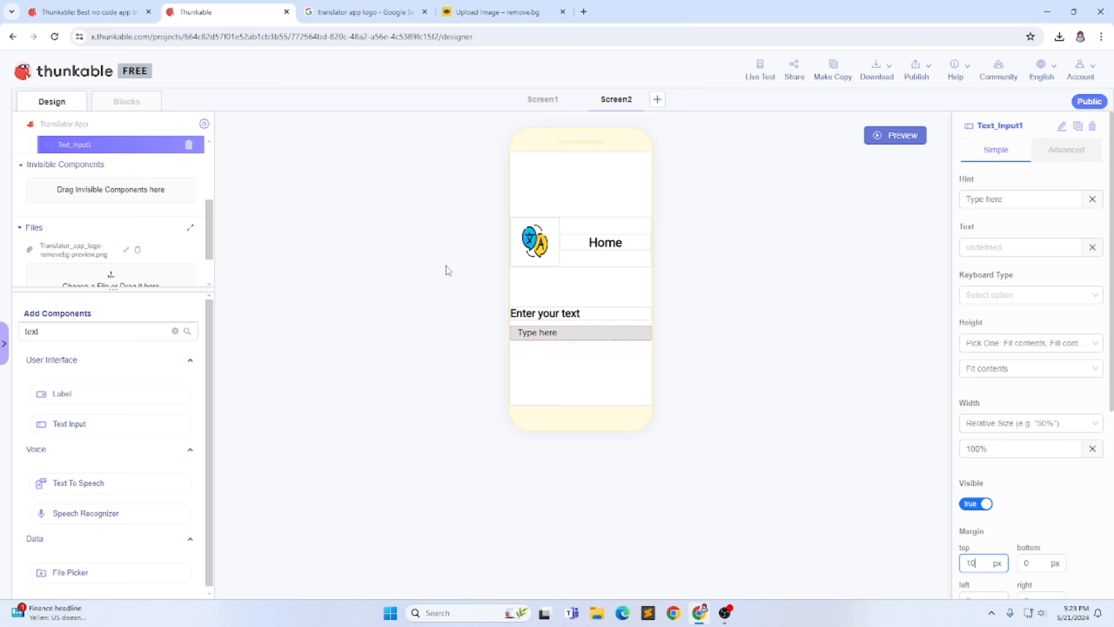
# - Add a Button component below the text input and give it a top margin of 40 px
pyautogui.moveTo(82, 331); pyautogui.dragTo(2, 334)
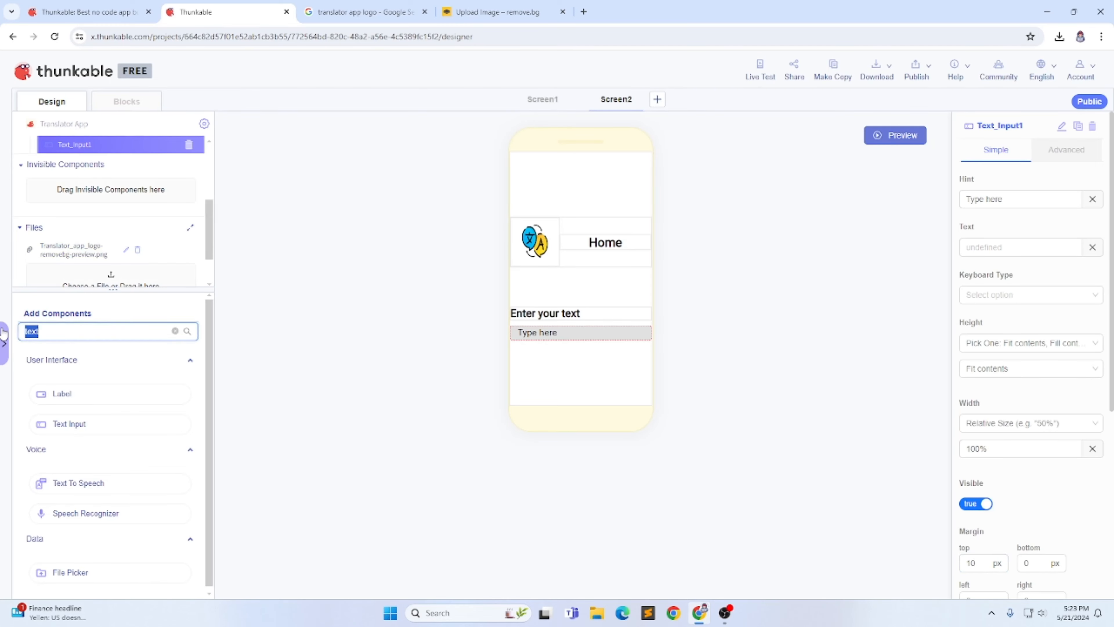
pyautogui.press('BackSpace')
pyautogui.write('bu')
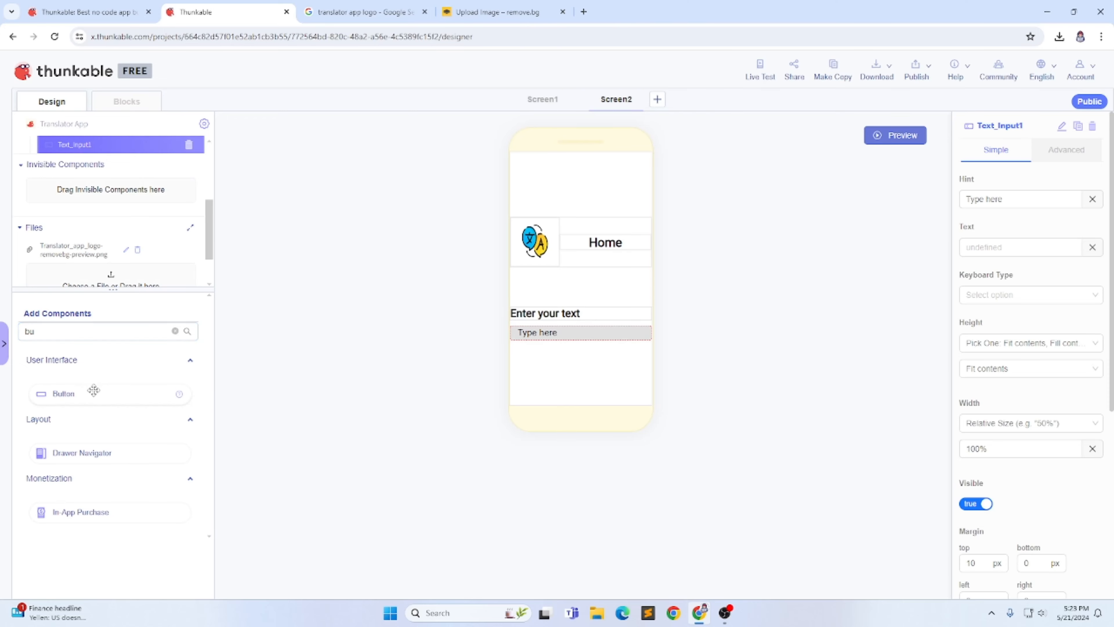
pyautogui.moveTo(92, 391); pyautogui.dragTo(93, 199)
pyautogui.scroll(-6, 968, 375)
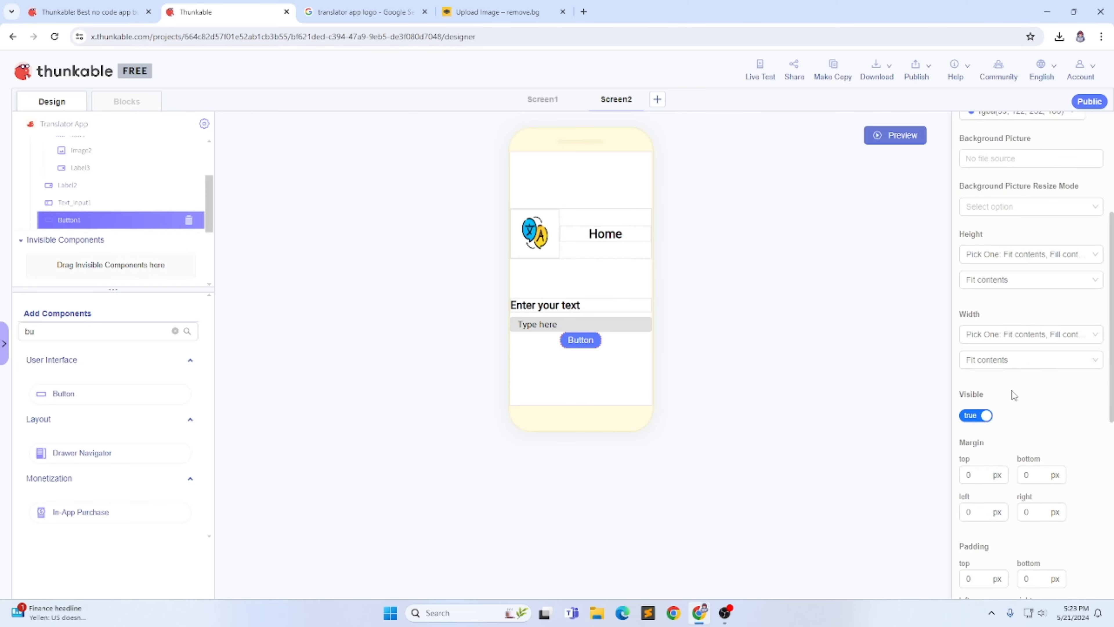
pyautogui.doubleClick(980, 360)
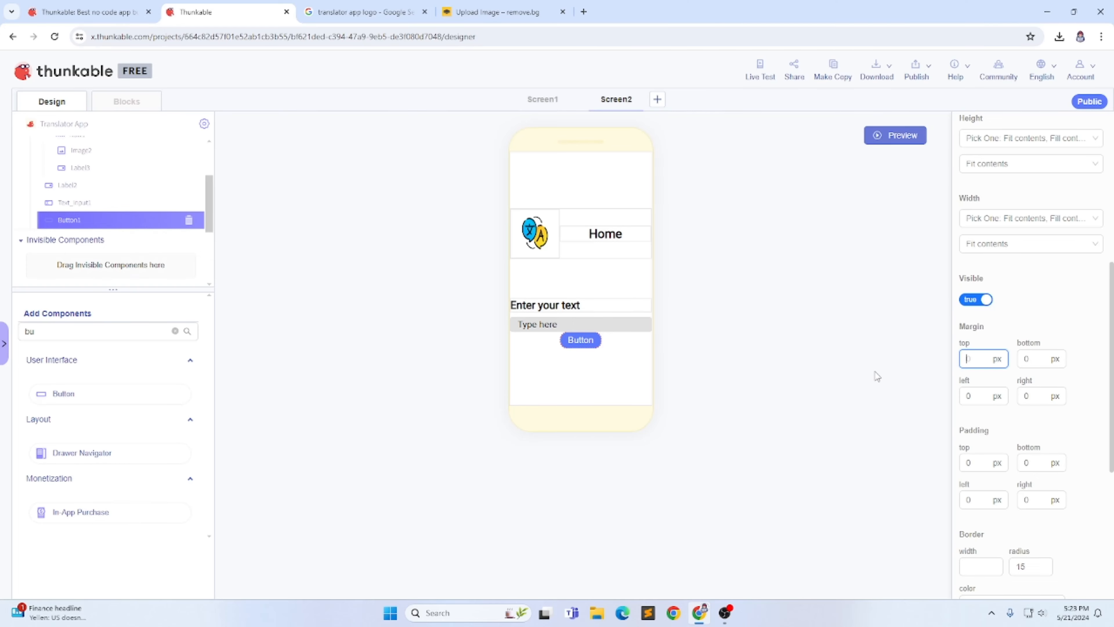
pyautogui.write('40')
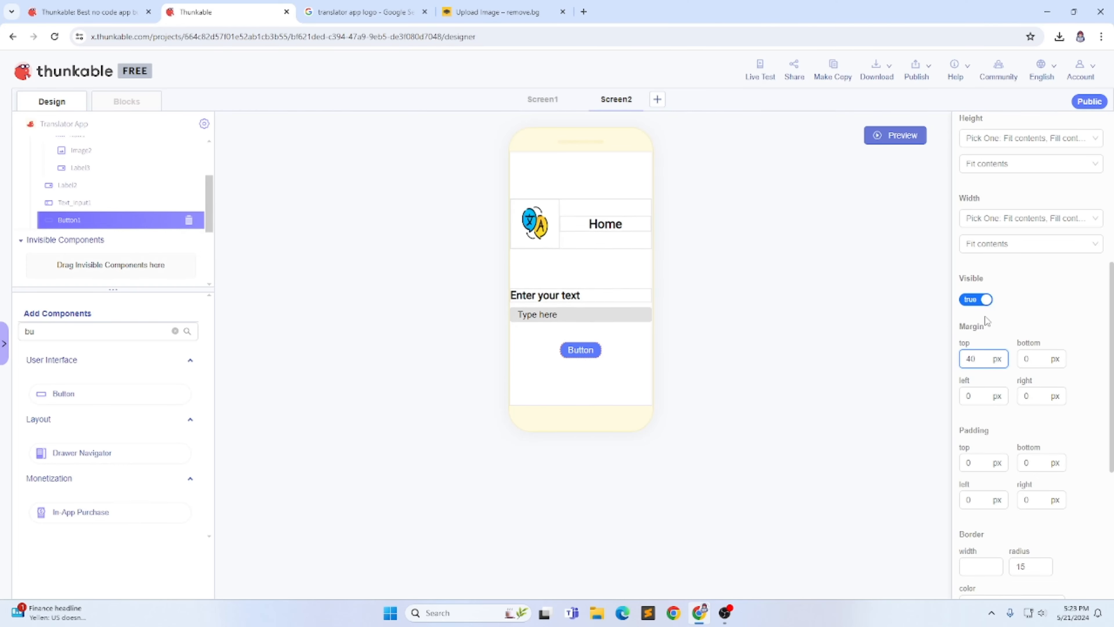
# - Change the new button's text to "German" and its font size to 20
pyautogui.scroll(7, 986, 317)
pyautogui.moveTo(1022, 205); pyautogui.dragTo(813, 204)
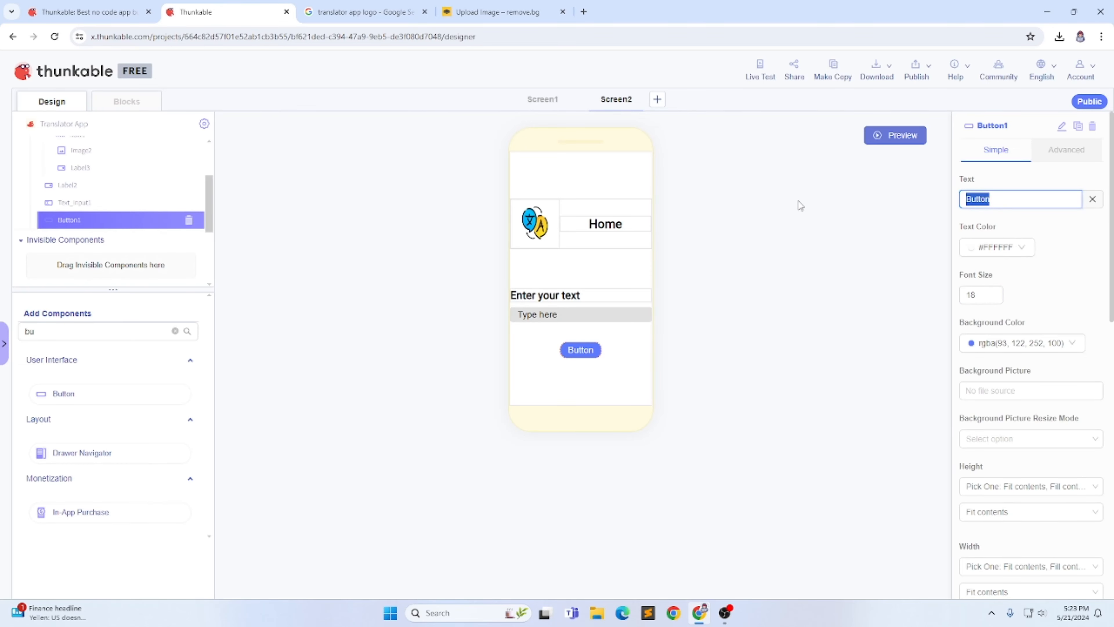
pyautogui.write('Ge')
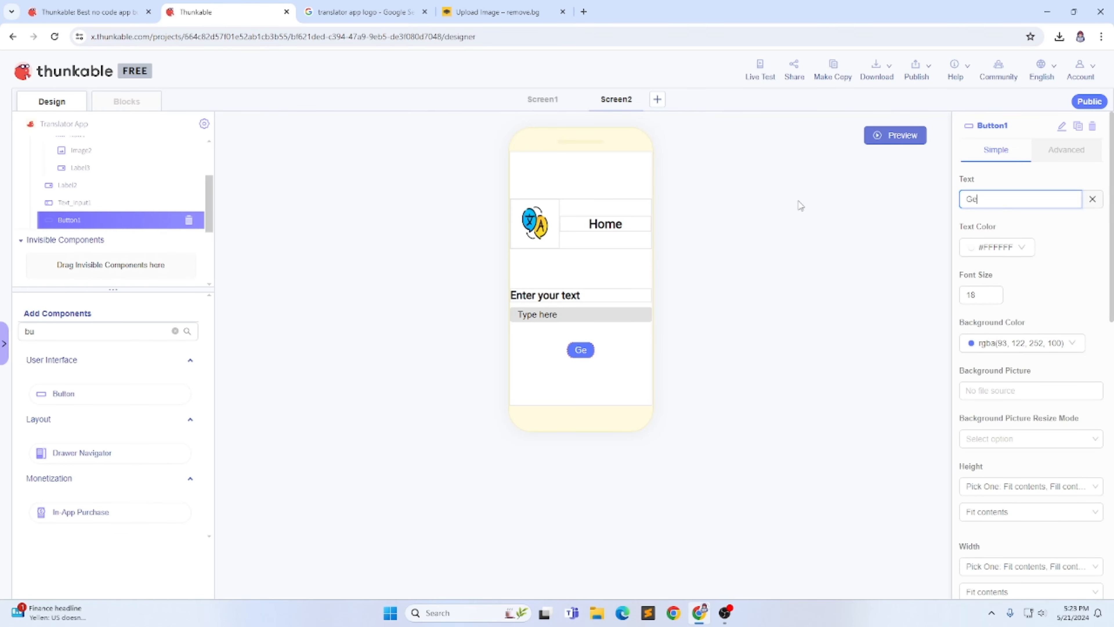
pyautogui.write('rman')
pyautogui.scroll(-3, 1008, 347)
pyautogui.scroll(2, 999, 268)
pyautogui.moveTo(984, 238); pyautogui.dragTo(837, 267)
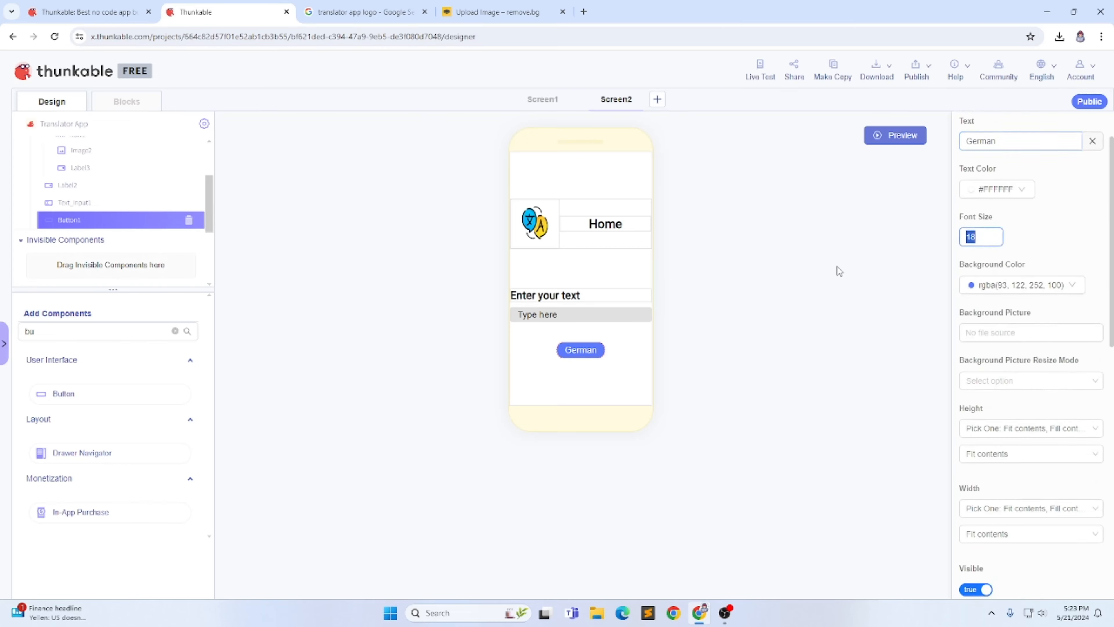
pyautogui.write('20')
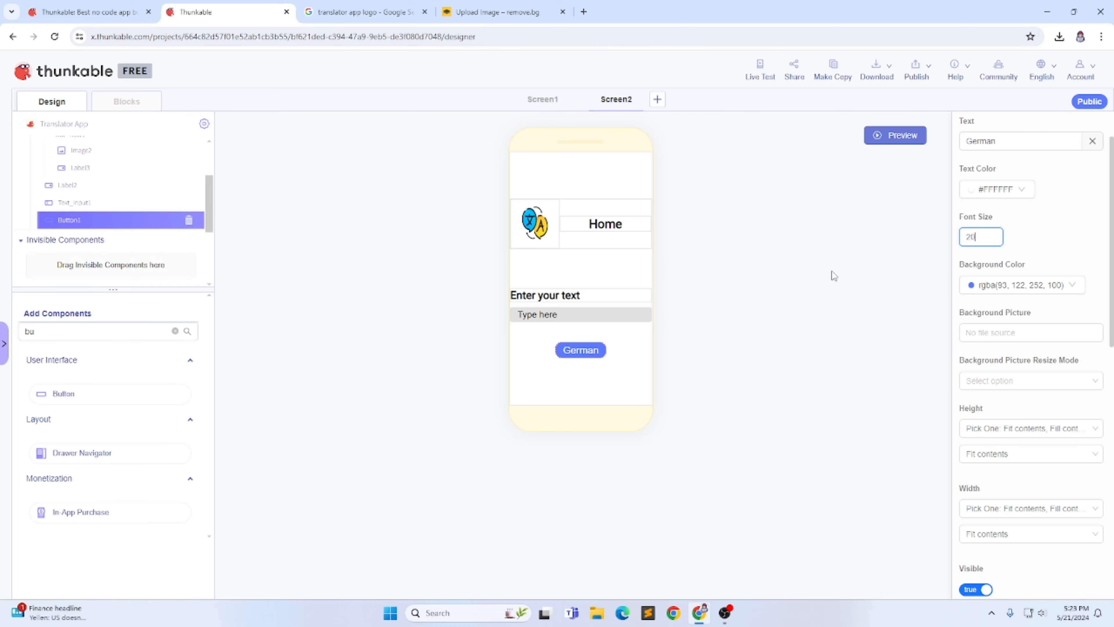
# - Make the "German" button's text bold and set its border radius to 10
pyautogui.scroll(-6, 1009, 351)
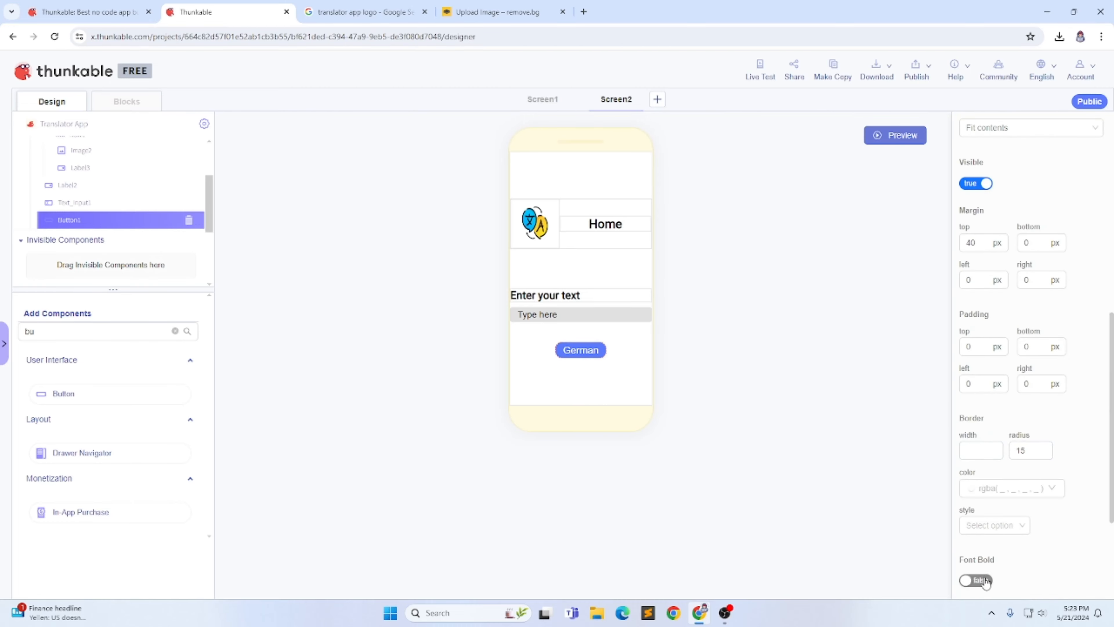
pyautogui.click(986, 581)
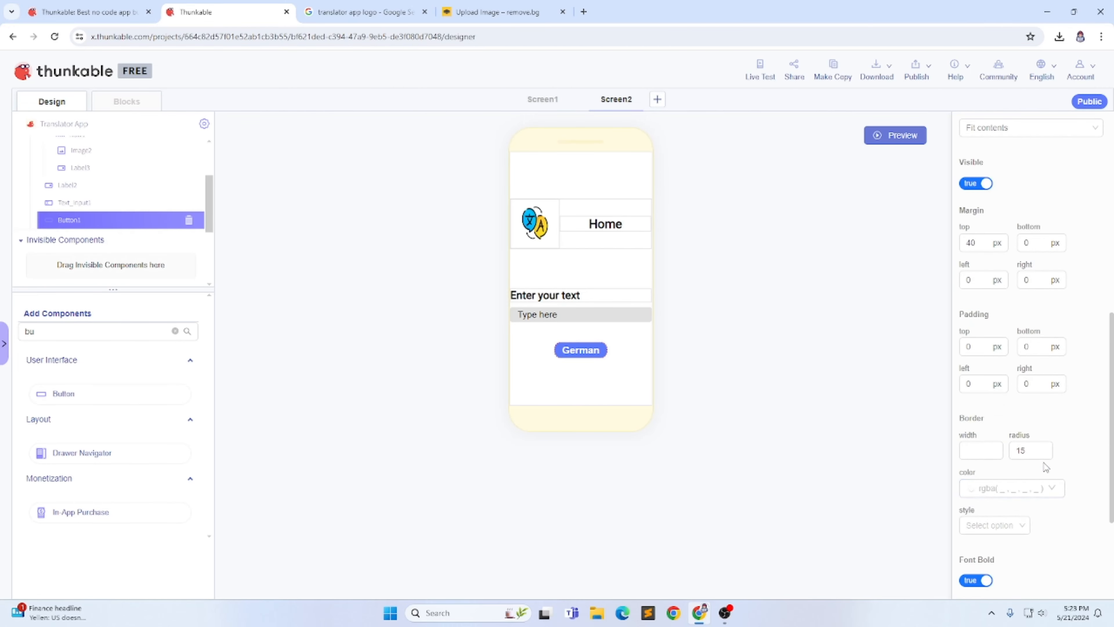
pyautogui.click(1043, 452)
pyautogui.press('BackSpace')
pyautogui.write('0')
# - Switch the "German" button's width to Relative Size and set it to 70%
pyautogui.scroll(10, 1028, 479)
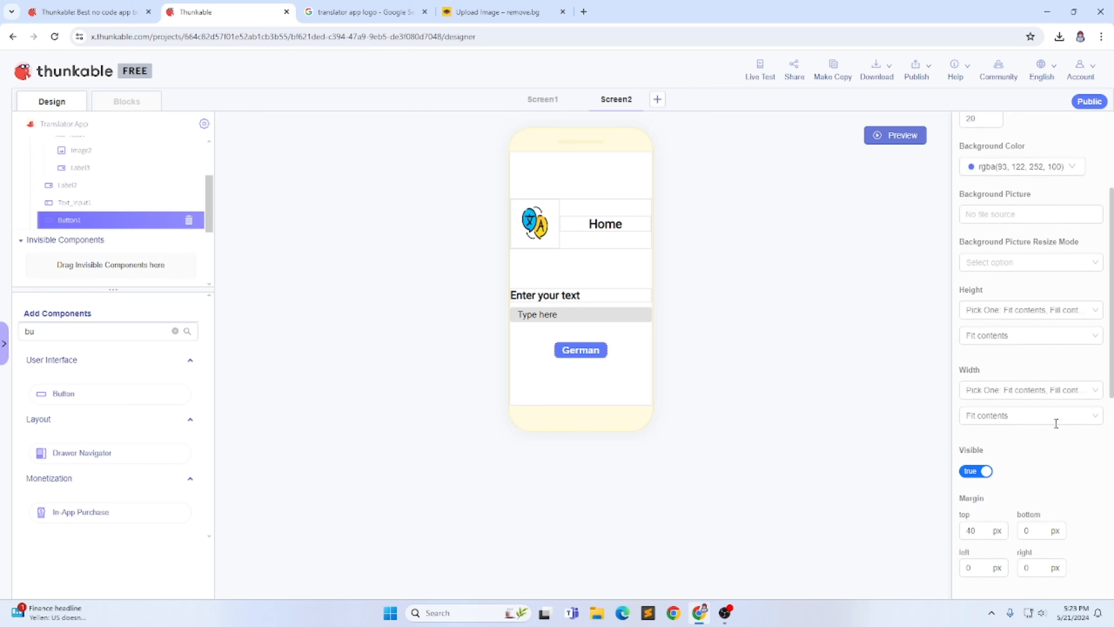
pyautogui.scroll(-1, 993, 439)
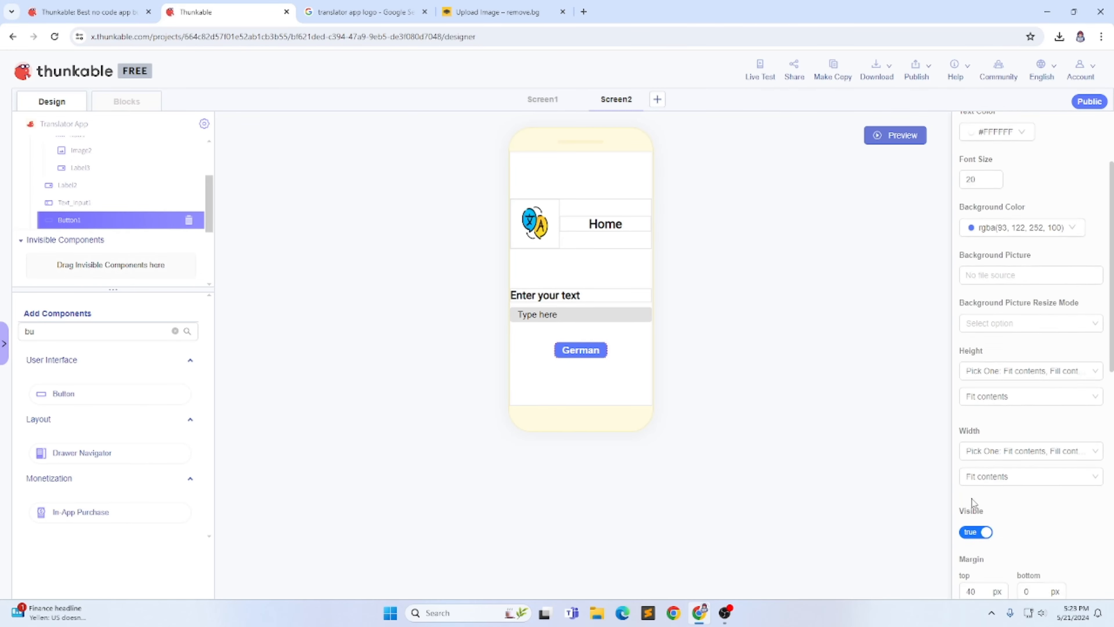
pyautogui.click(990, 451)
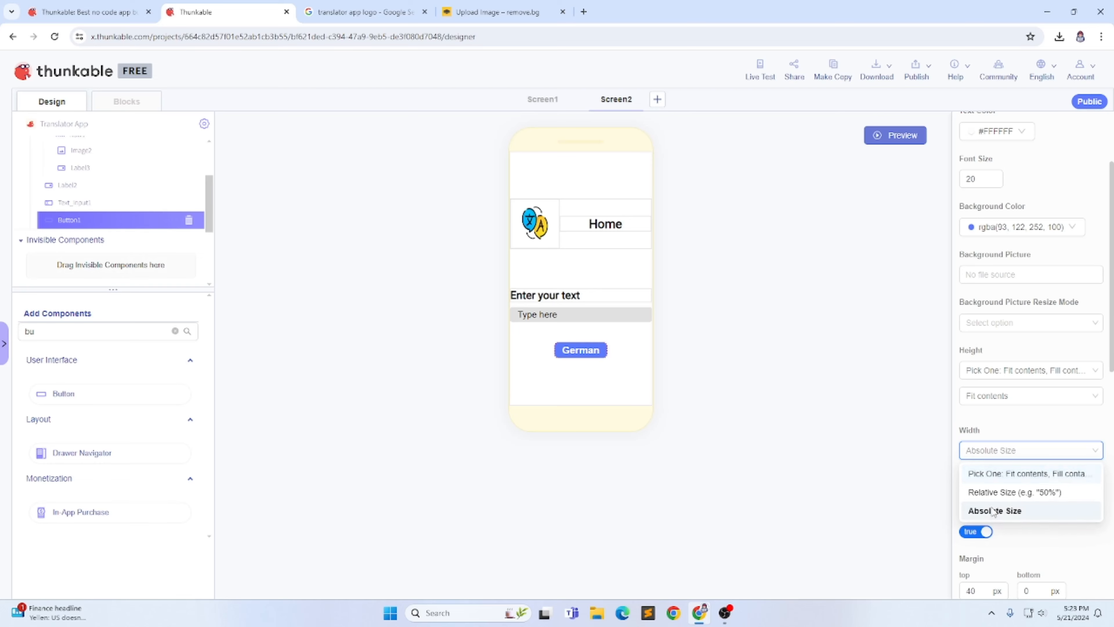
pyautogui.click(993, 492)
pyautogui.click(995, 454)
pyautogui.click(994, 493)
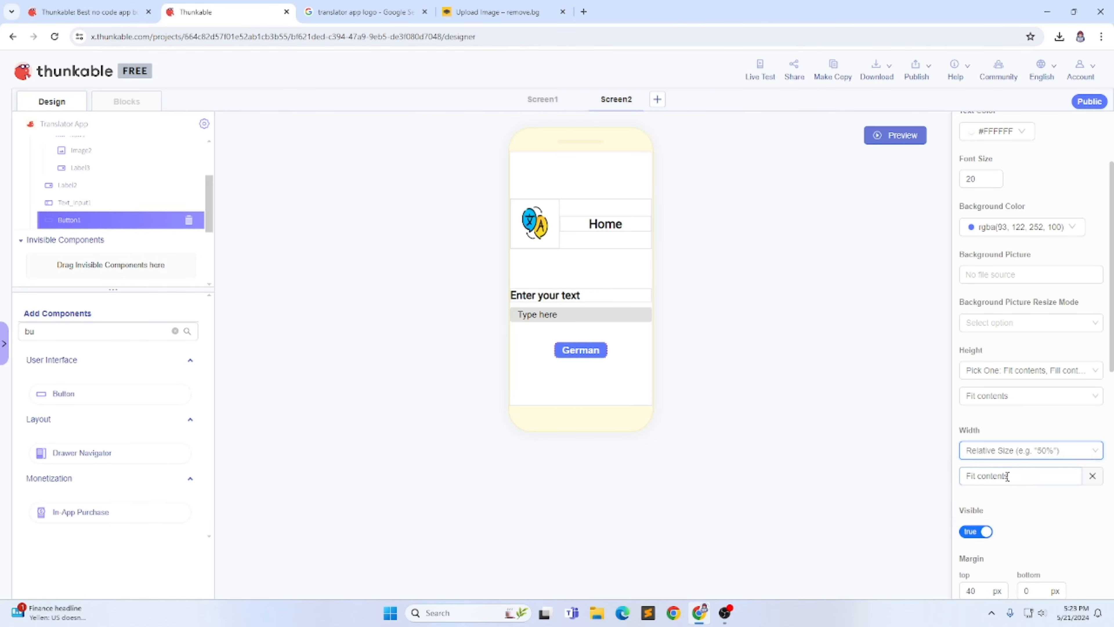
pyautogui.write('70')
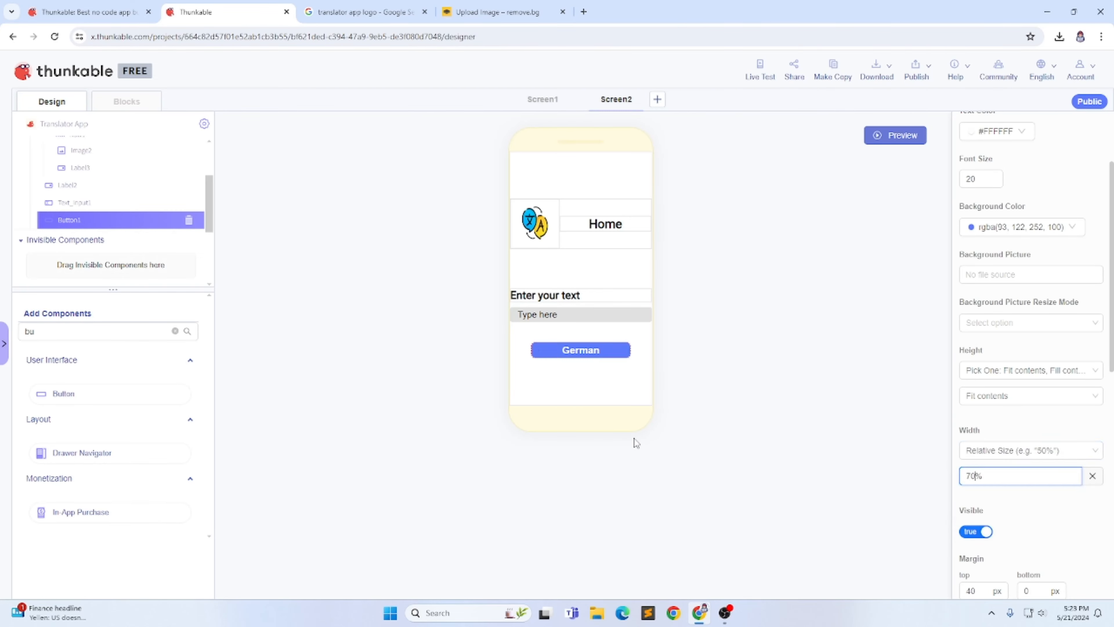
# - Change the "German" button's background color to the preset red, rgba(208, 2, 27, 1)
pyautogui.scroll(3, 1090, 303)
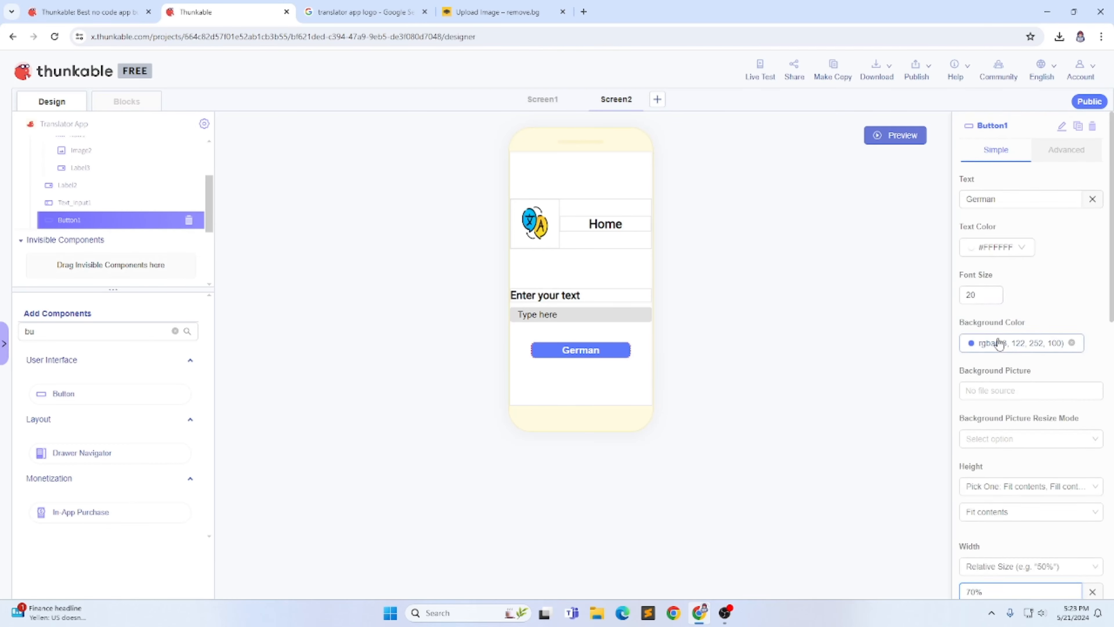
pyautogui.click(1002, 342)
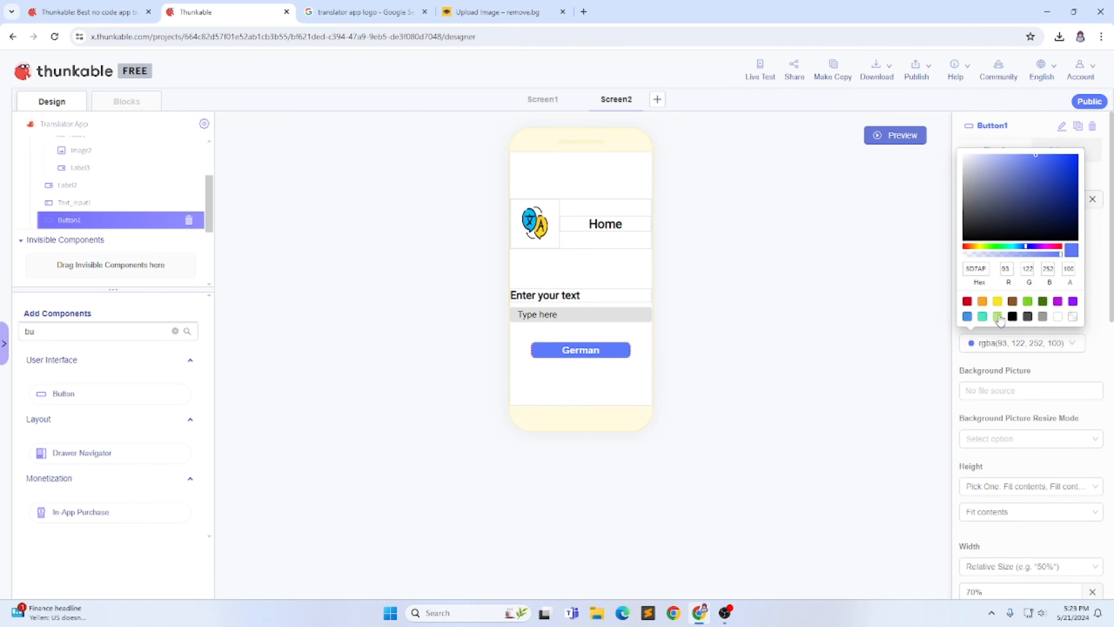
pyautogui.click(968, 302)
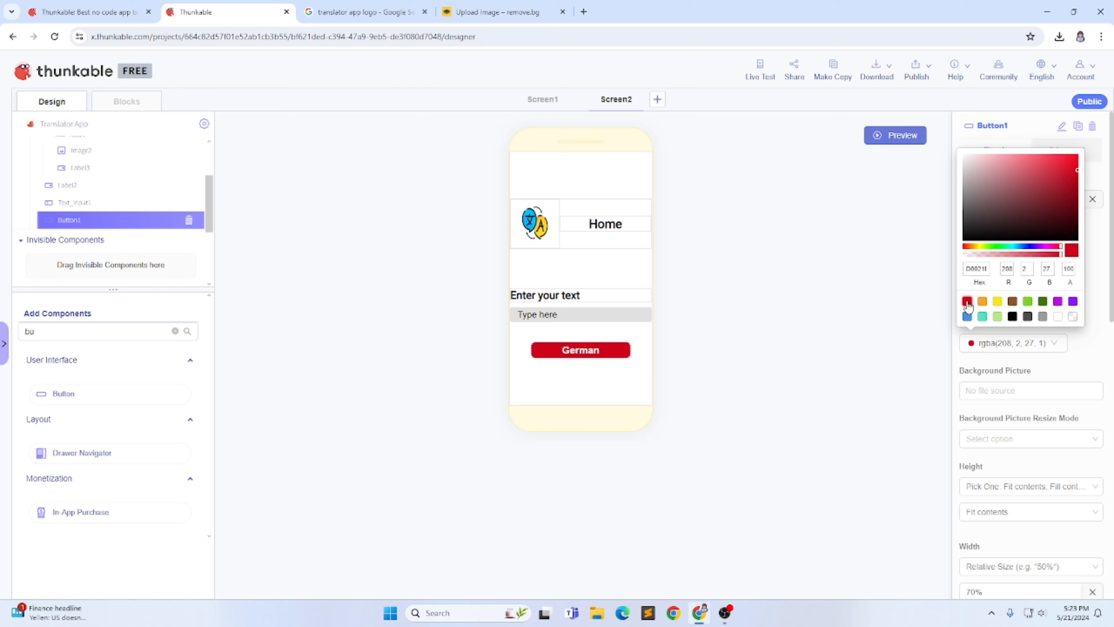
pyautogui.click(893, 278)
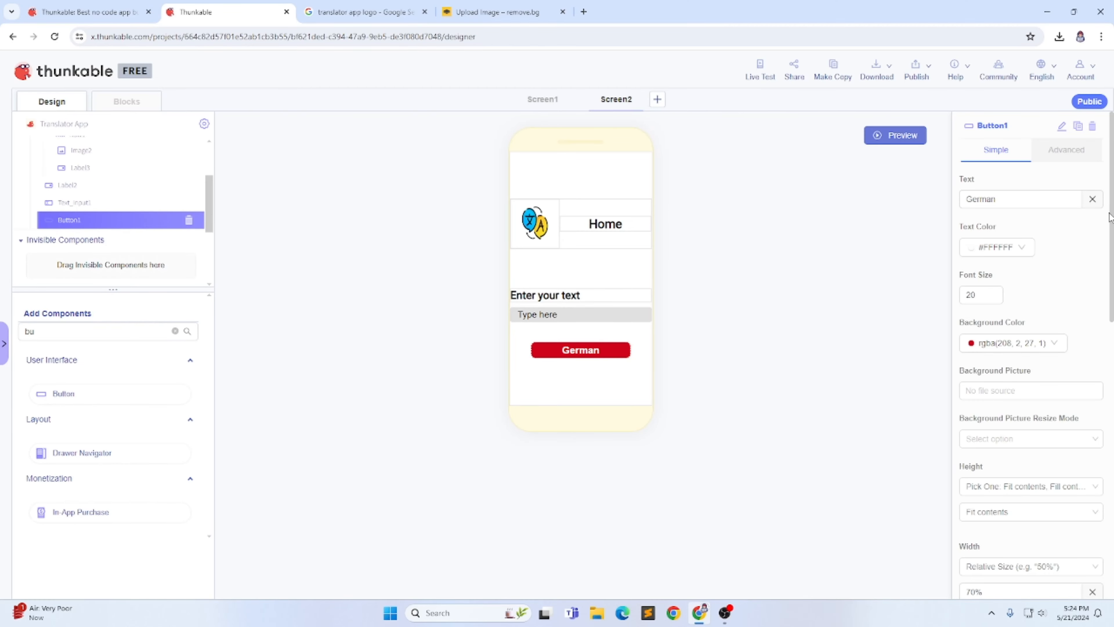
# - Rename the button component to Button_German and duplicate it
pyautogui.click(1062, 126)
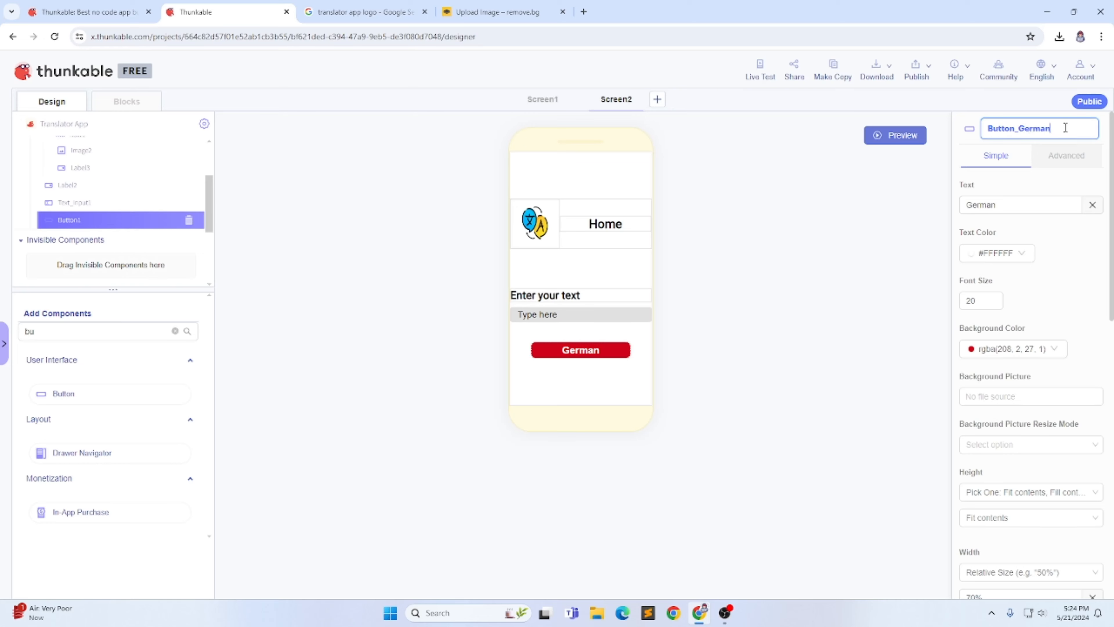
pyautogui.press('Return')
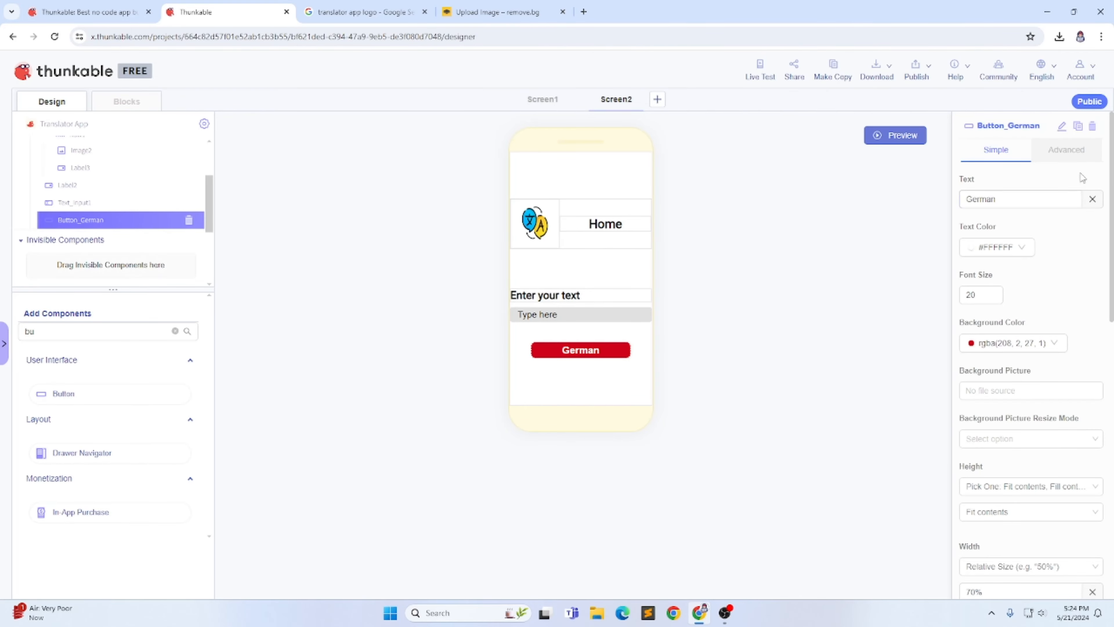
pyautogui.click(1078, 126)
pyautogui.click(655, 202)
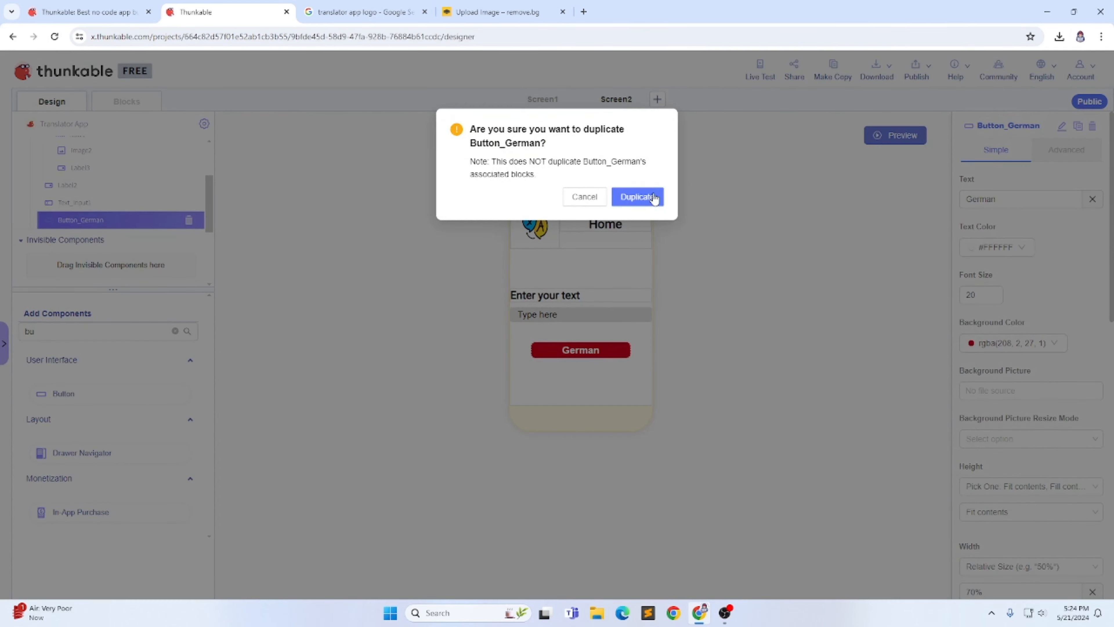
# - Set the top margin of the duplicated German button to 20 px
pyautogui.scroll(-10, 1083, 323)
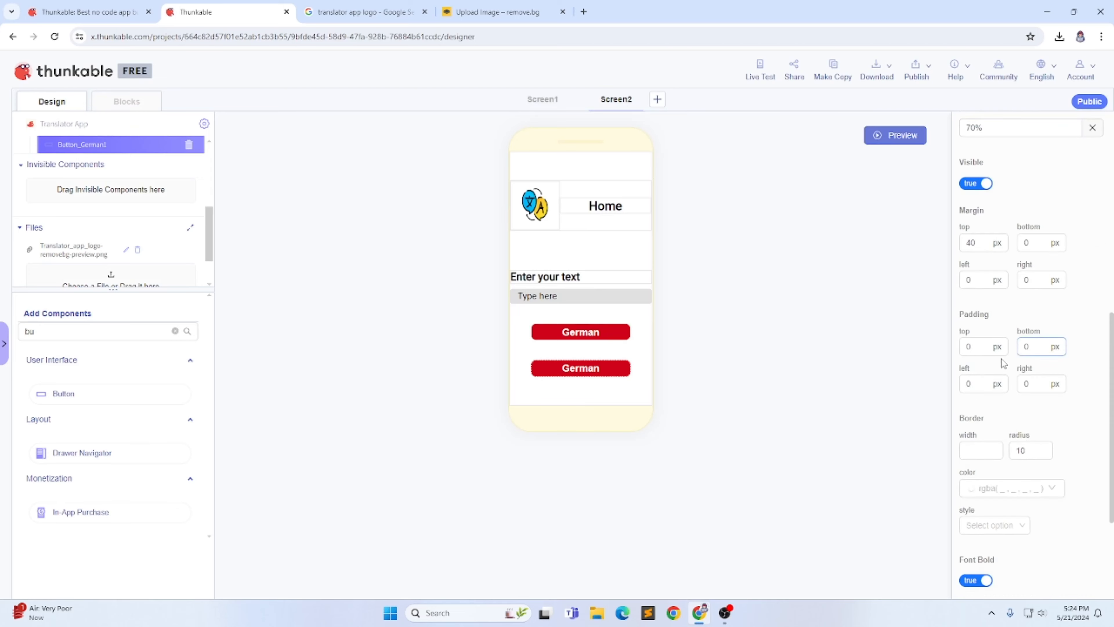
pyautogui.click(971, 243)
pyautogui.write('420')
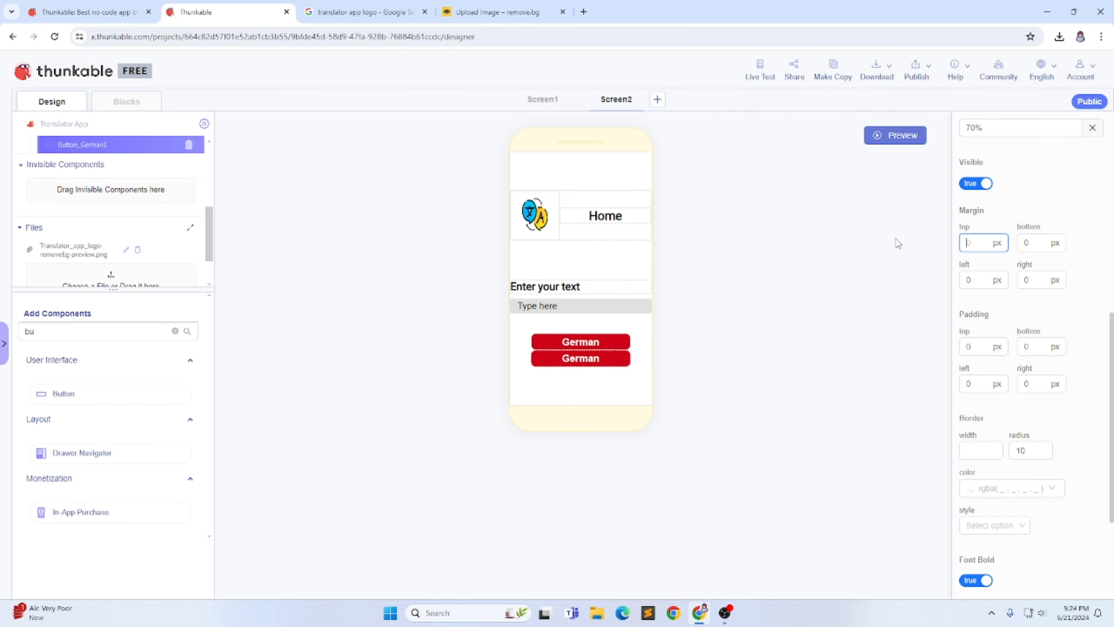
pyautogui.scroll(10, 1074, 213)
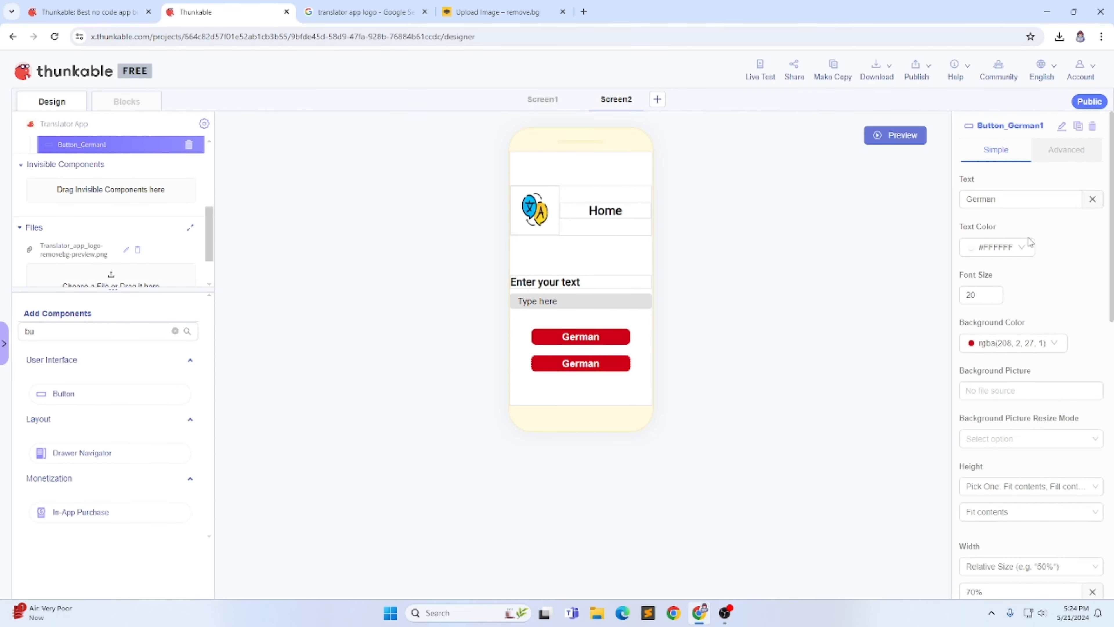
pyautogui.click(1012, 198)
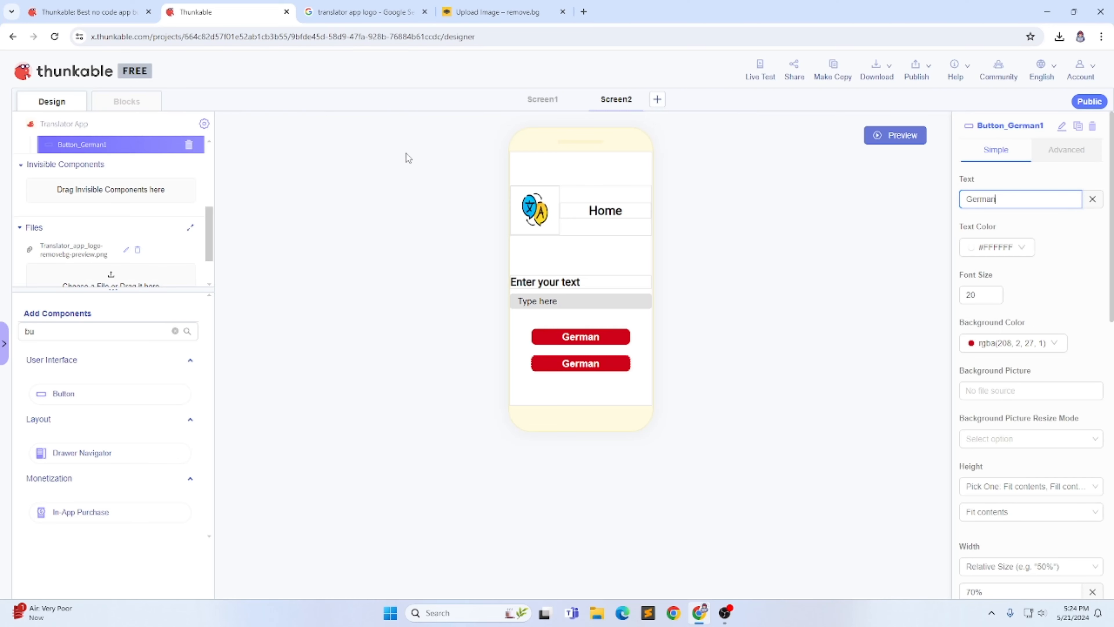
# - Find the Translator component and add it to Screen2
pyautogui.moveTo(46, 332); pyautogui.dragTo(2, 333)
pyautogui.press('BackSpace')
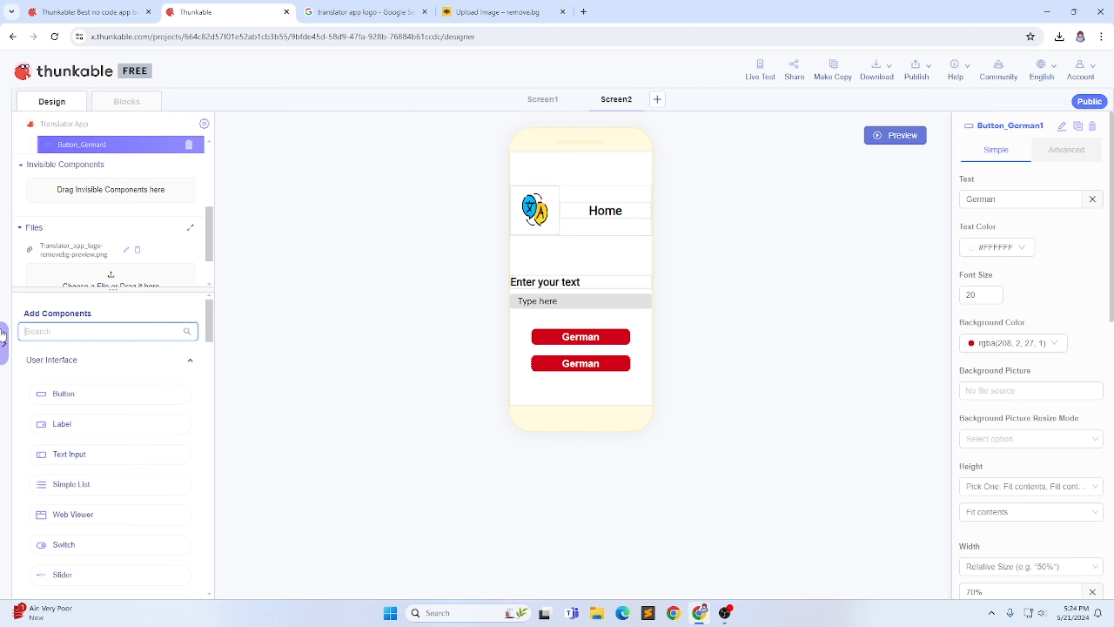
pyautogui.write('Trans')
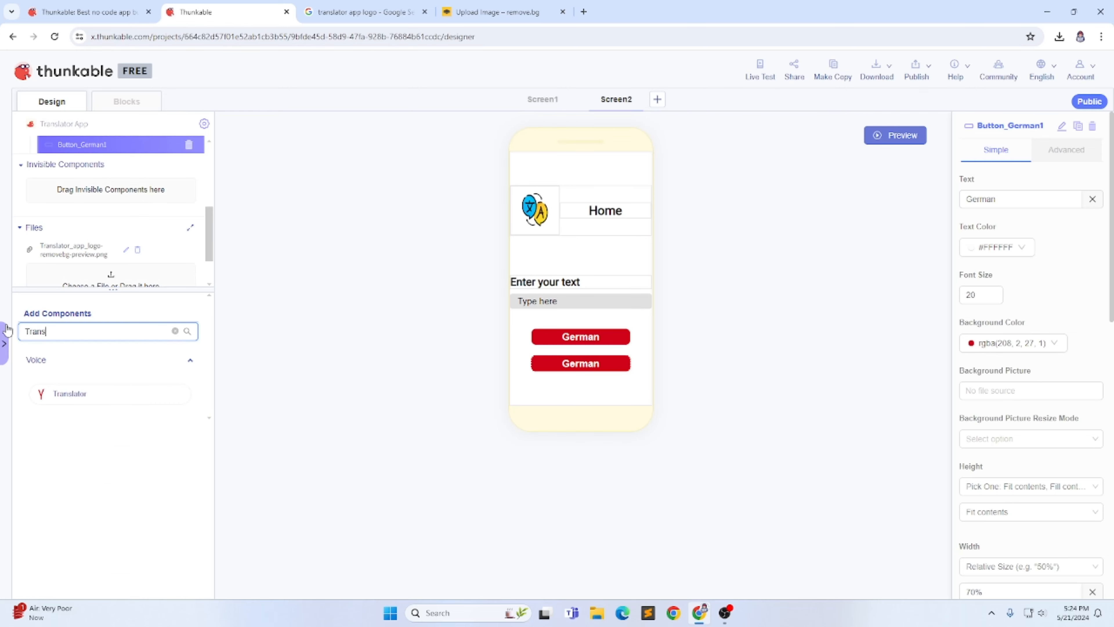
pyautogui.moveTo(60, 386); pyautogui.dragTo(539, 350)
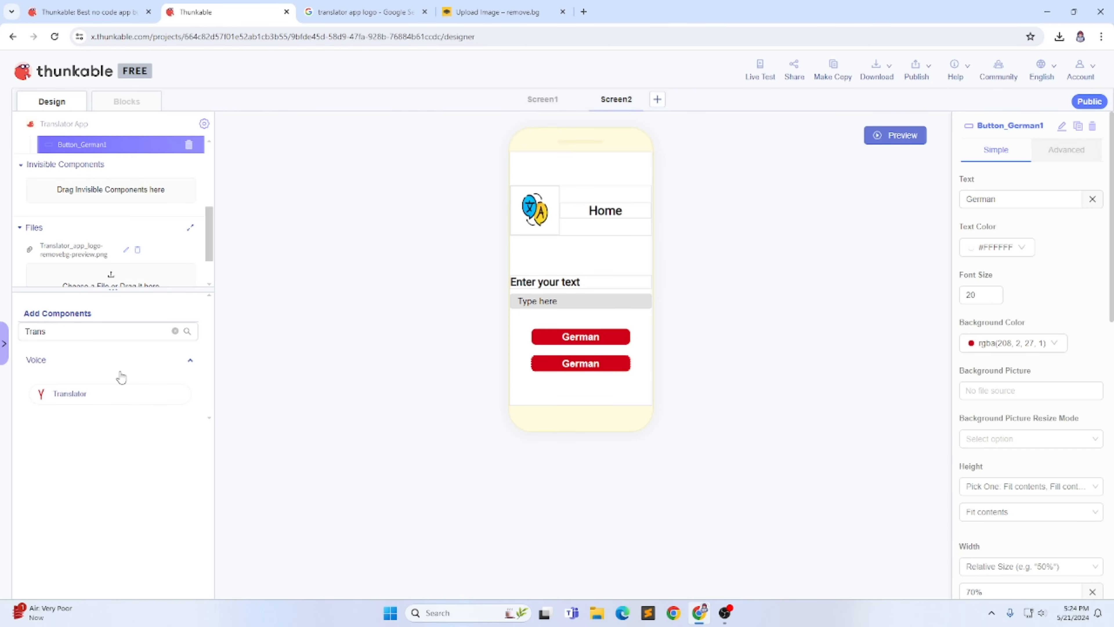
pyautogui.moveTo(66, 393); pyautogui.dragTo(578, 325)
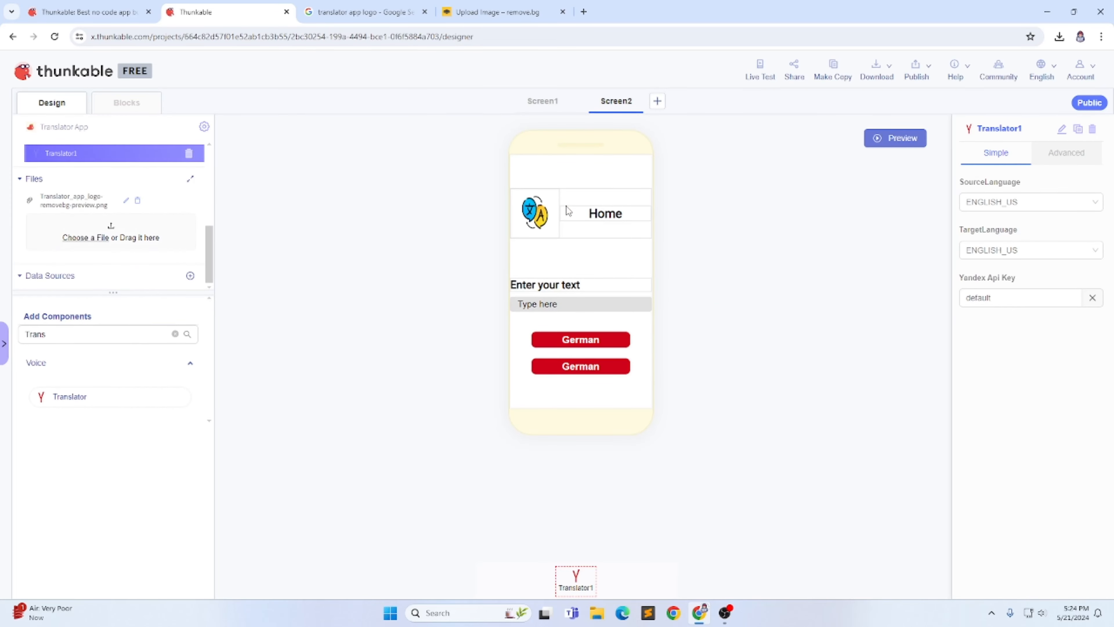
# - Examine the languages offered by the Translator1 SourceLanguage setter block on Screen2, and discard the block
pyautogui.click(154, 109)
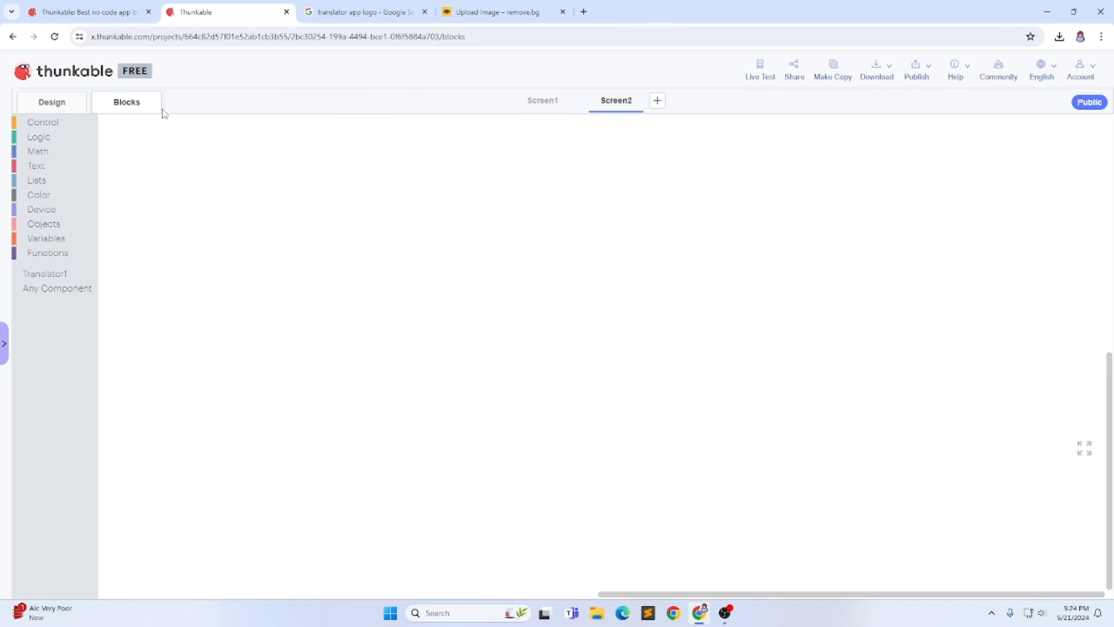
pyautogui.click(46, 278)
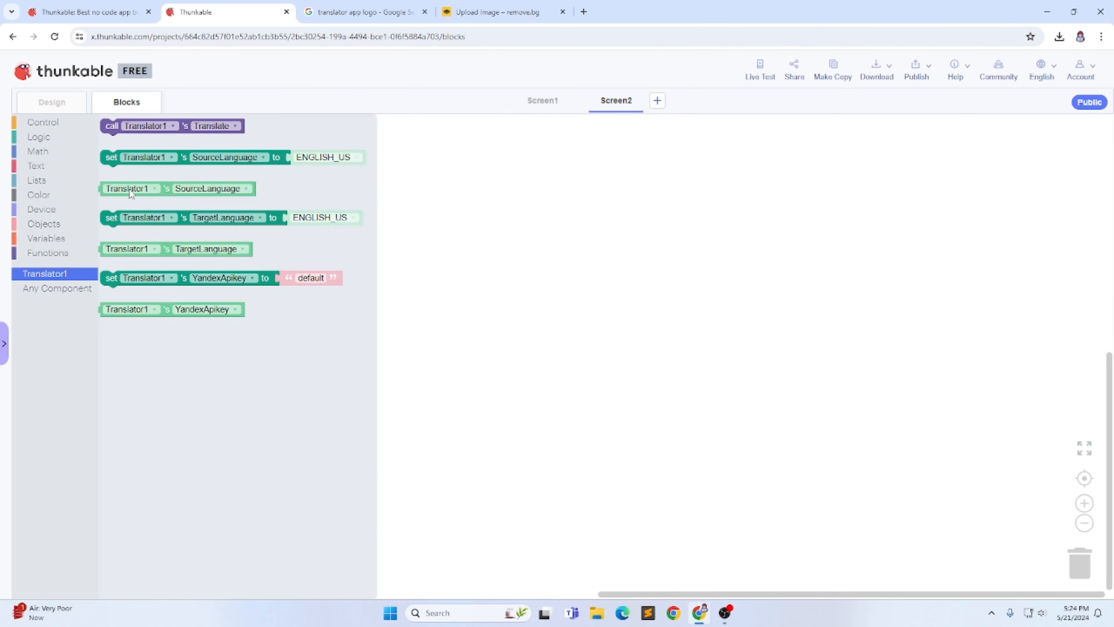
pyautogui.moveTo(158, 147); pyautogui.dragTo(326, 173)
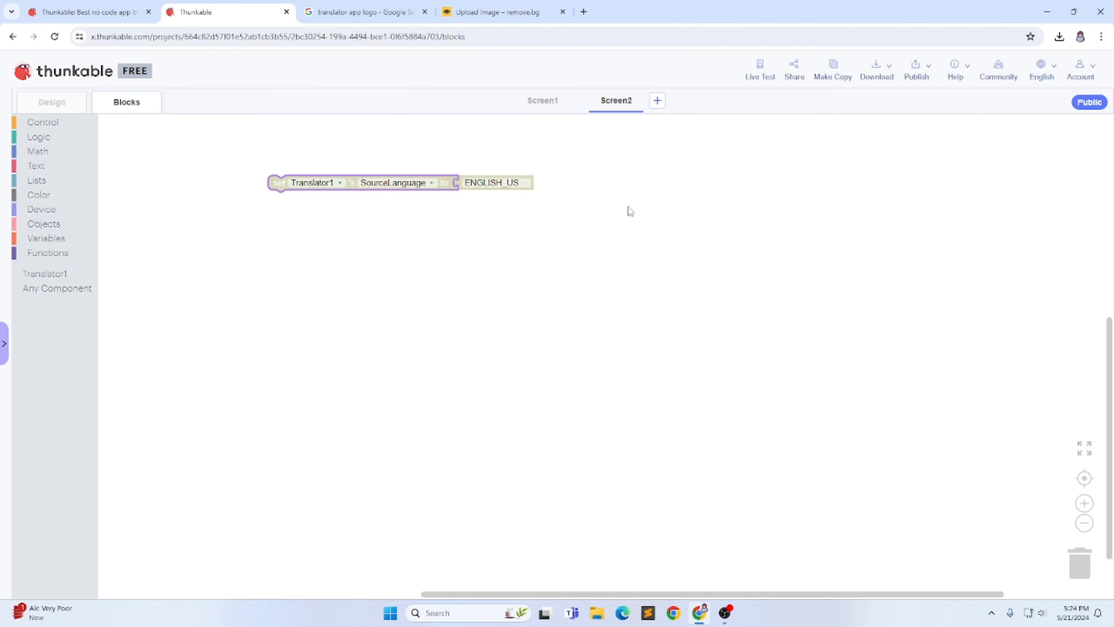
pyautogui.click(500, 183)
pyautogui.scroll(-3, 478, 329)
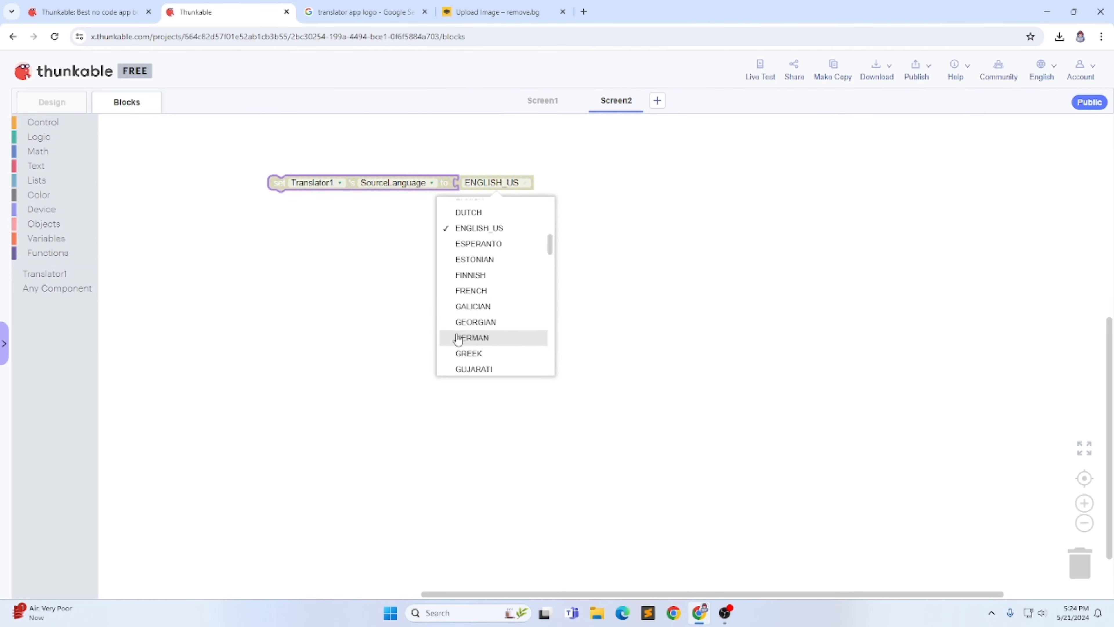
pyautogui.scroll(-3, 458, 339)
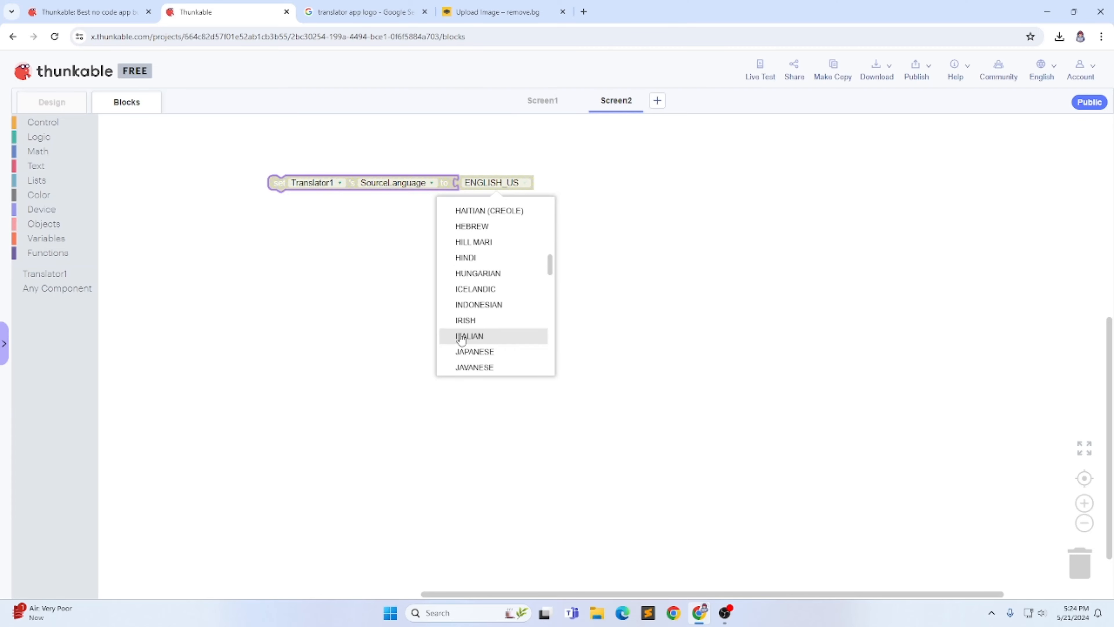
pyautogui.scroll(-3, 489, 348)
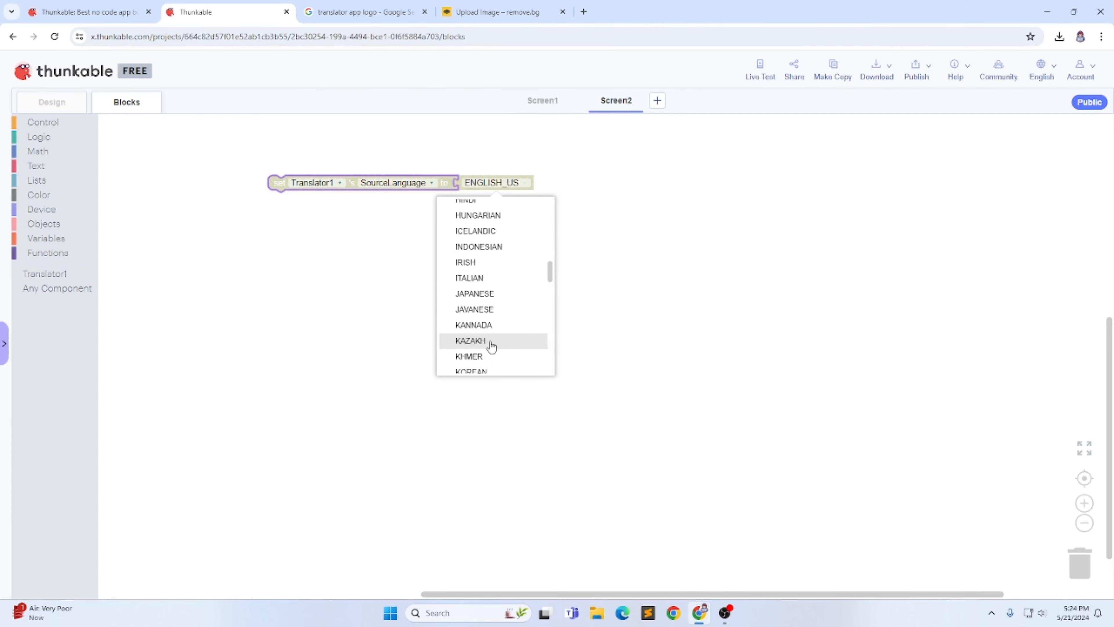
pyautogui.scroll(-3, 491, 347)
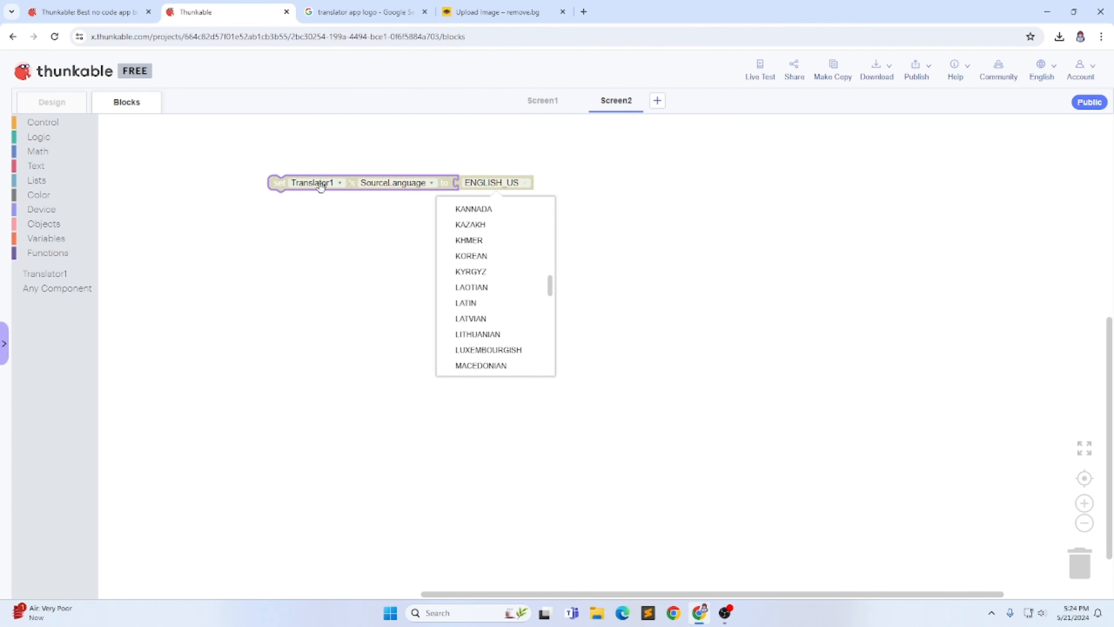
pyautogui.moveTo(323, 182); pyautogui.dragTo(1080, 564)
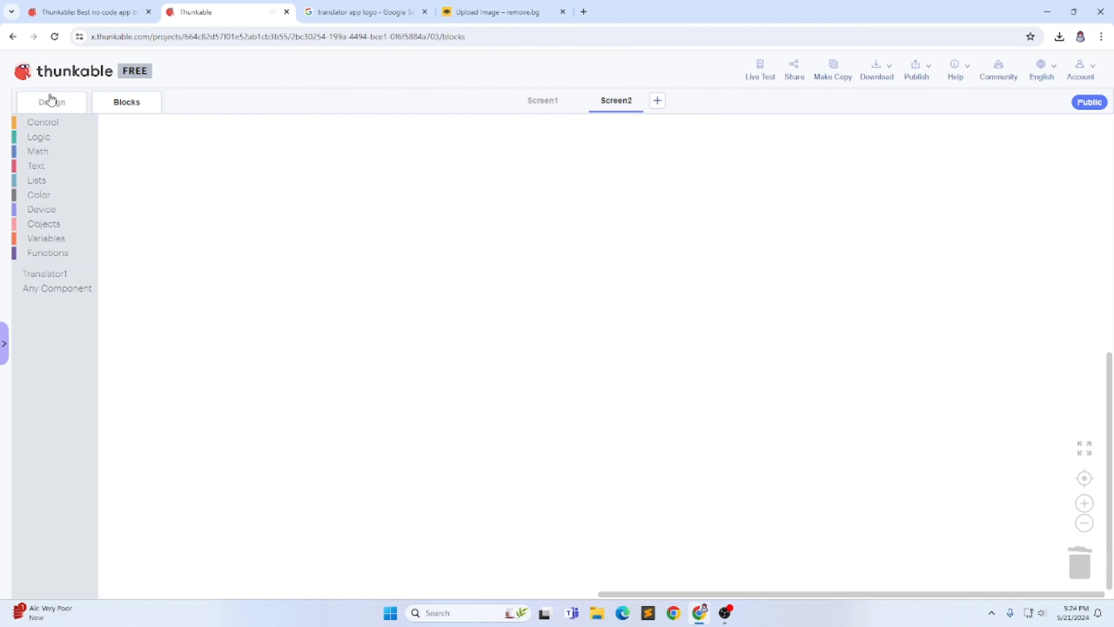
# - Return to the Screen2 design and change the lower German button's text to "Latin"
pyautogui.click(52, 102)
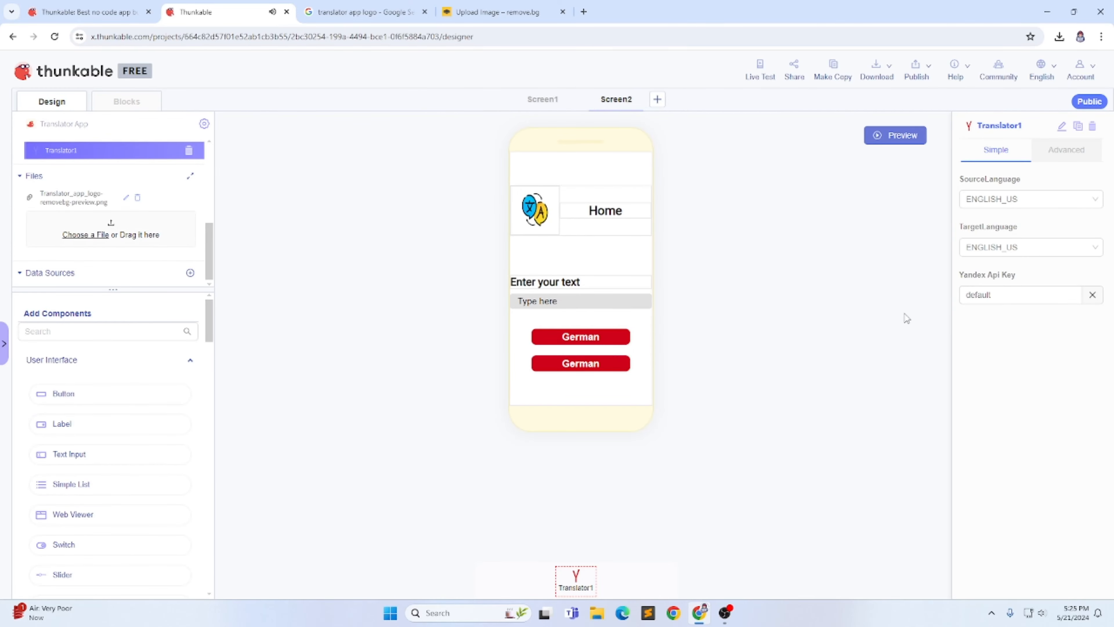
pyautogui.click(570, 371)
pyautogui.click(1036, 202)
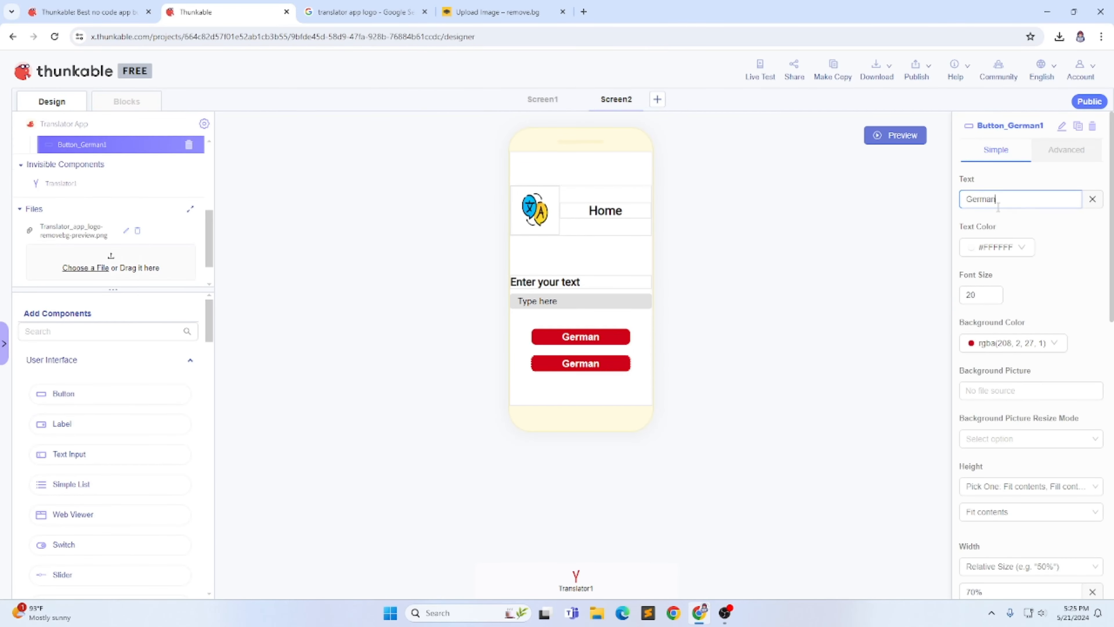
pyautogui.hotkey('ctrl', 'a')
pyautogui.press('BackSpace')
pyautogui.write('latin')
pyautogui.press('BackSpace')
pyautogui.write('L')
pyautogui.click(912, 261)
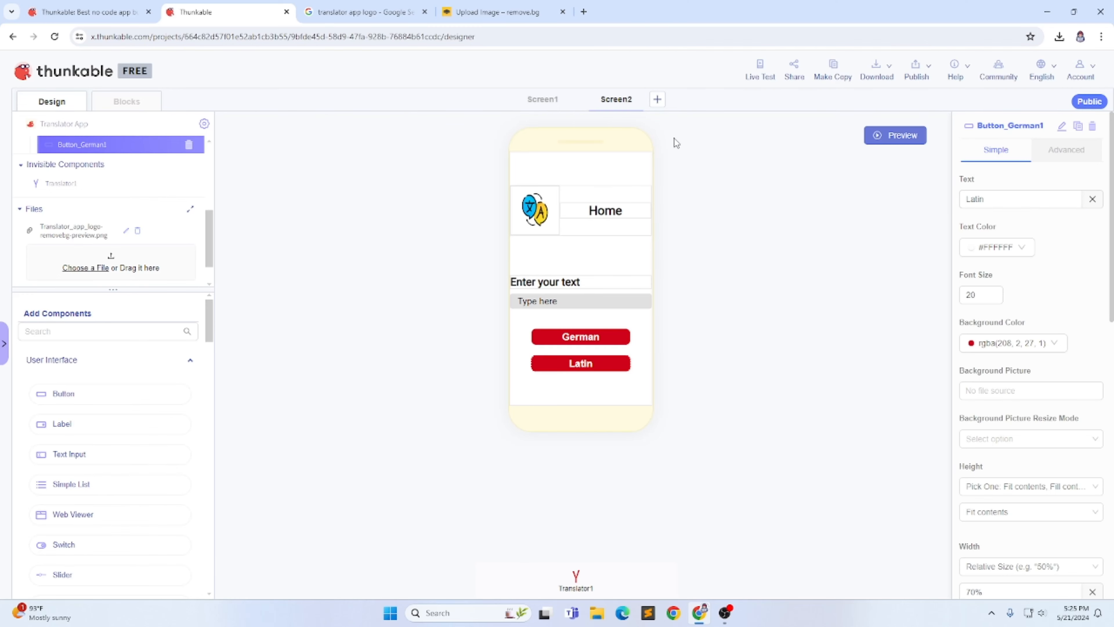
# - Rename the "Latin" button component to Button_Latin and set its background color to the preset dark green, rgba(65, 117, 5, 1)
pyautogui.click(1062, 126)
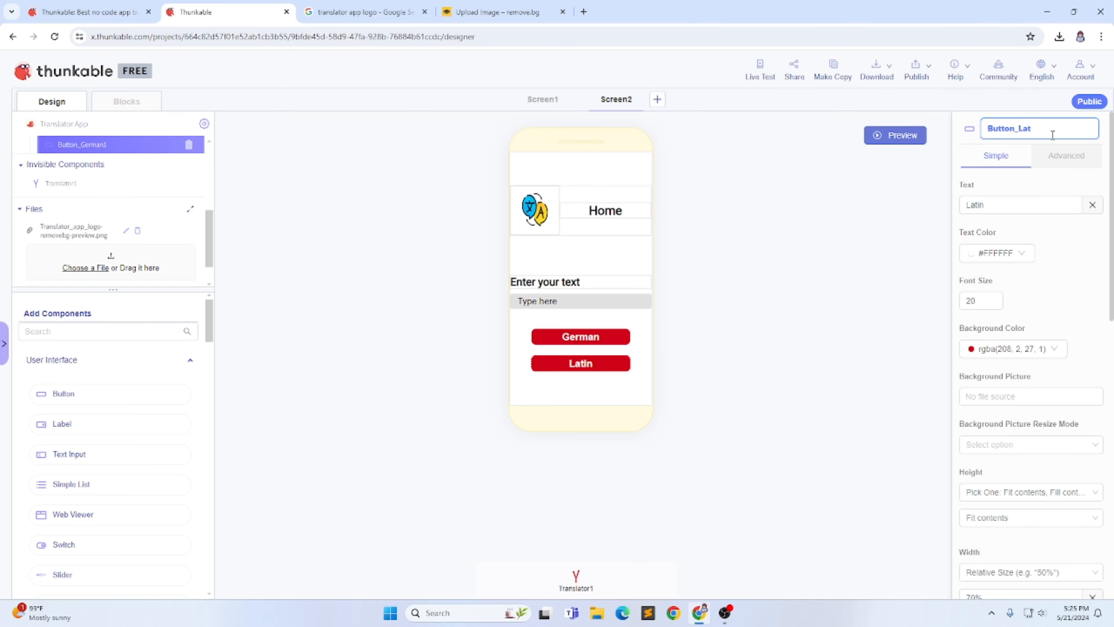
pyautogui.write('Button_Latin')
pyautogui.press('Return')
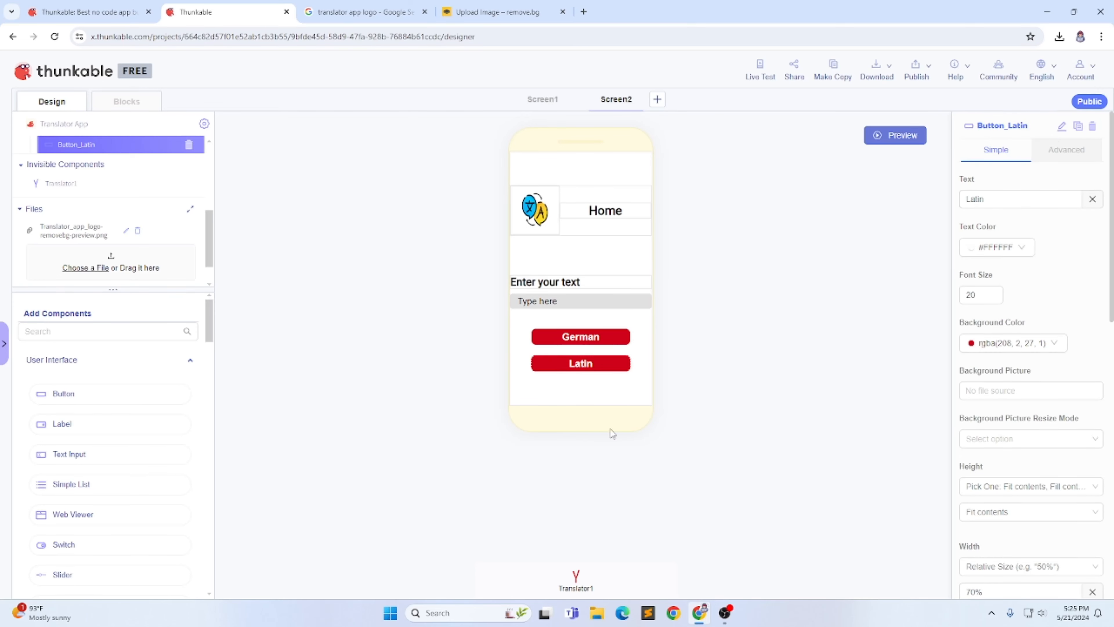
pyautogui.click(999, 343)
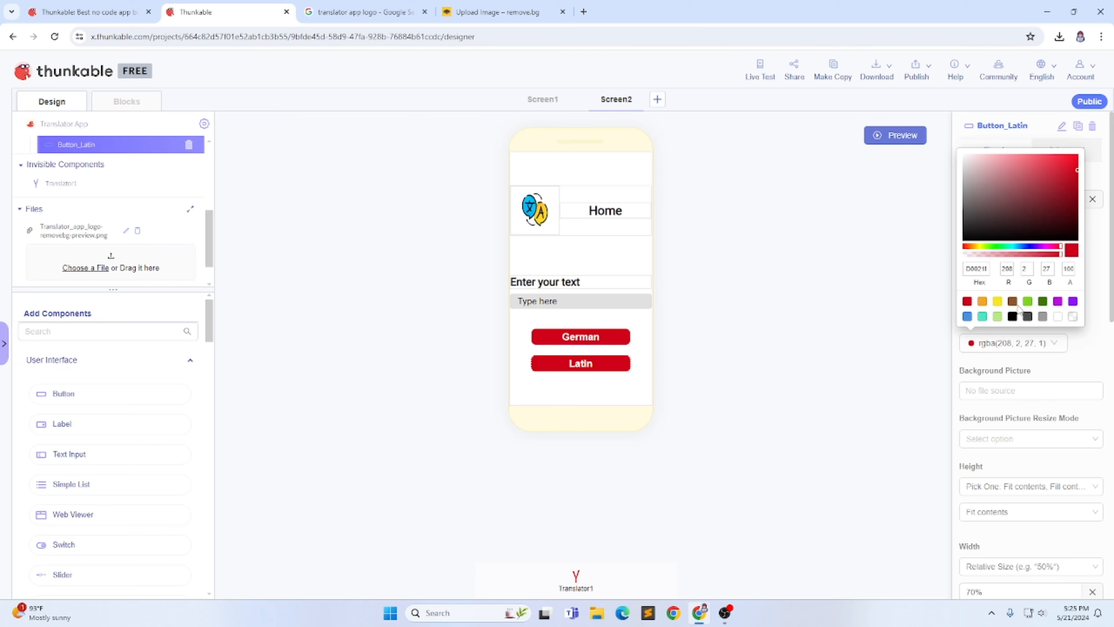
pyautogui.click(1043, 302)
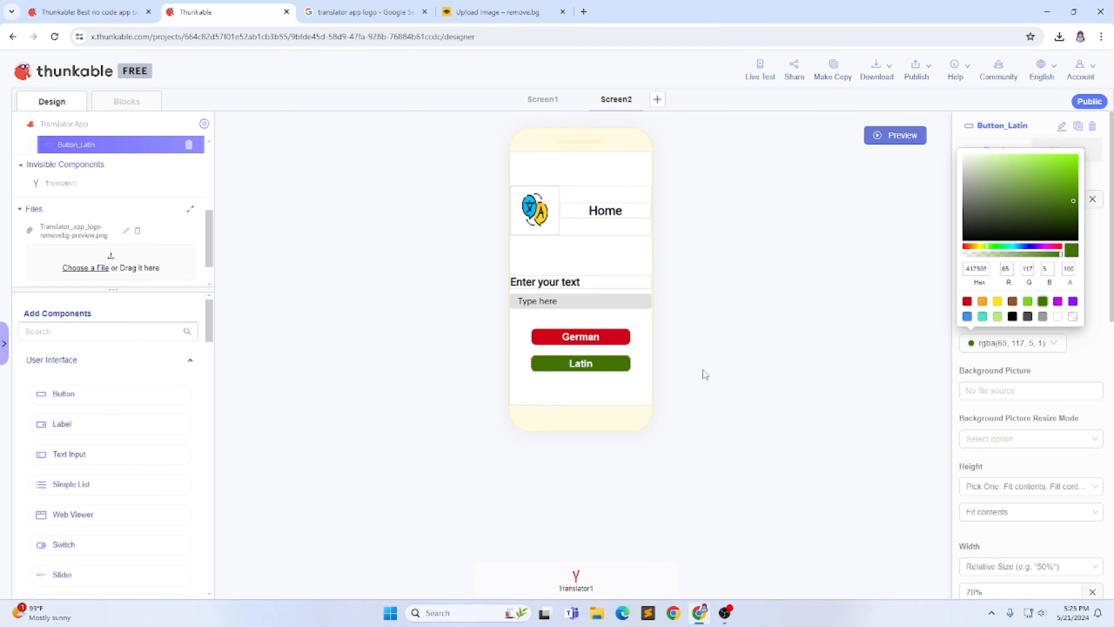
pyautogui.click(691, 408)
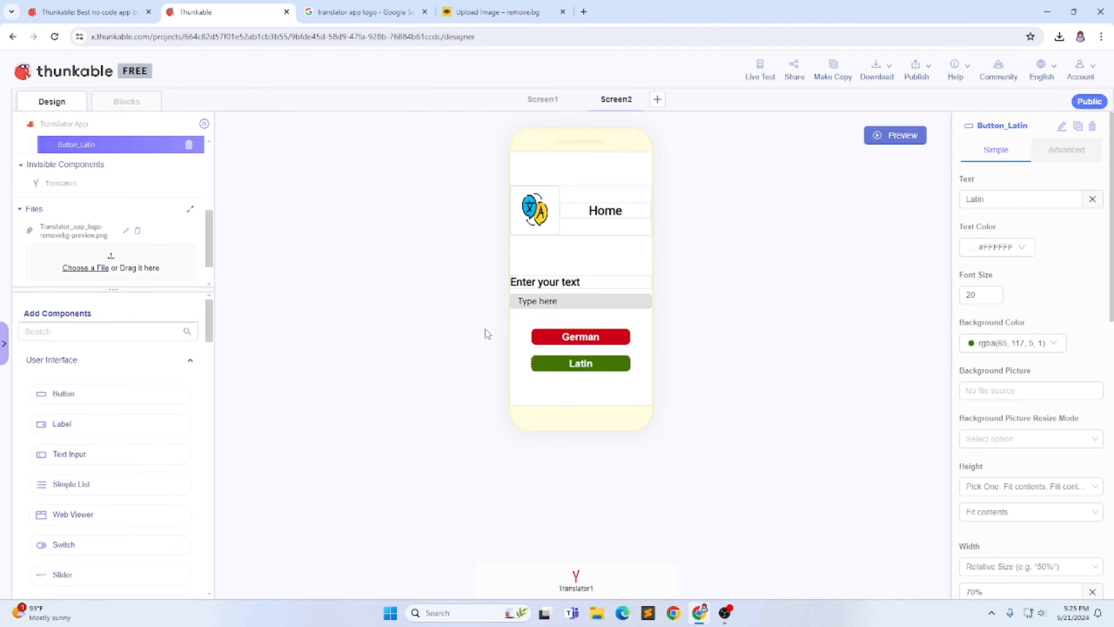
# - Find the Text To Speech component and add it to Screen2
pyautogui.click(67, 327)
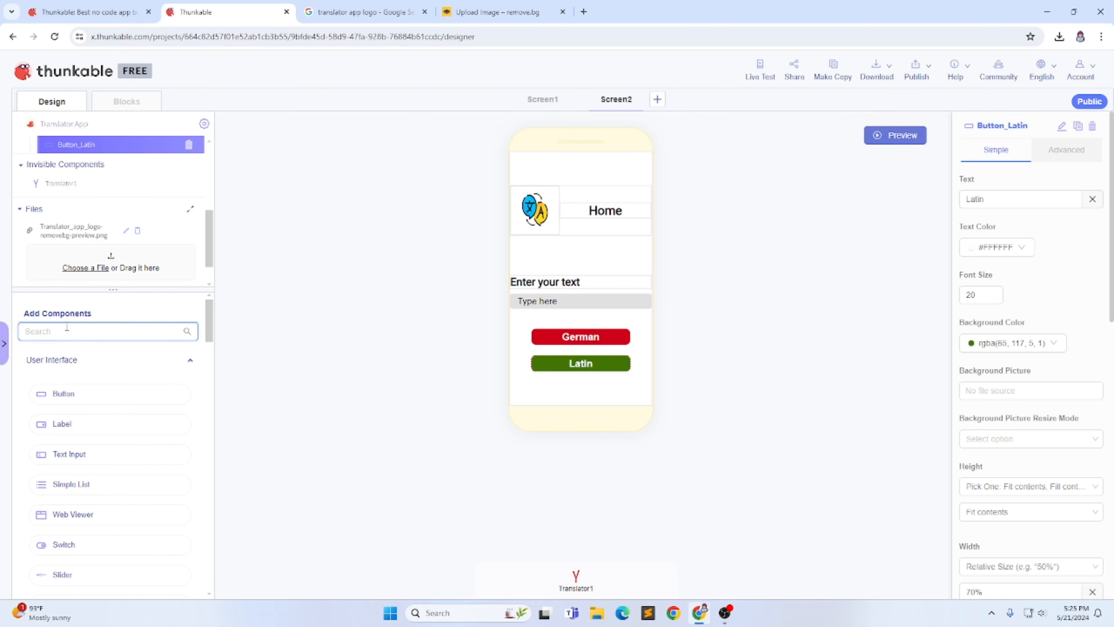
pyautogui.write('text')
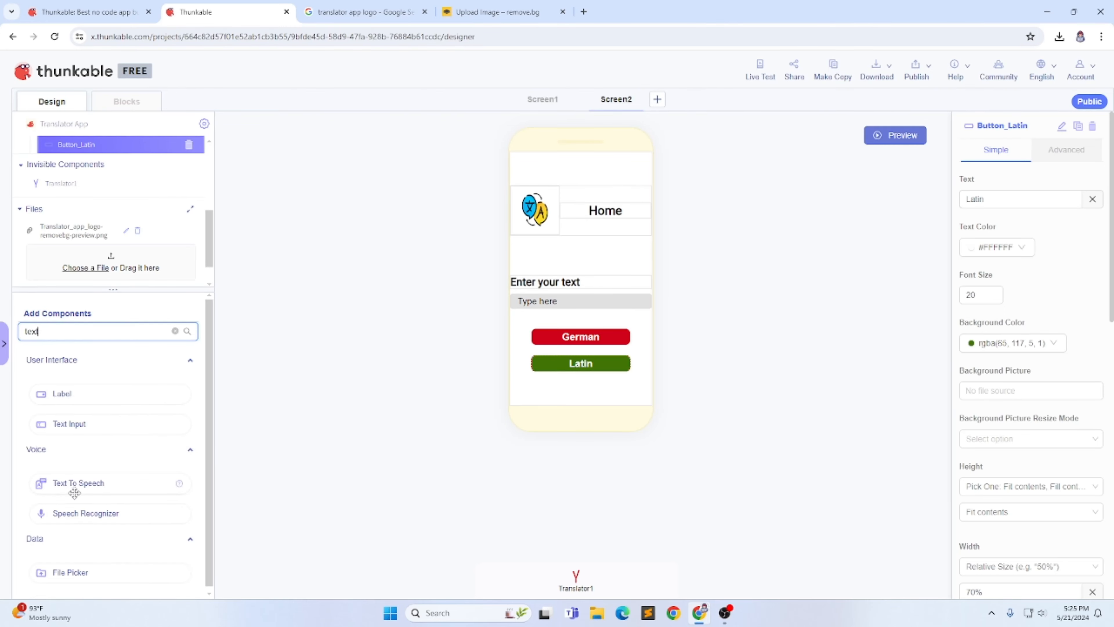
pyautogui.moveTo(75, 484); pyautogui.dragTo(560, 337)
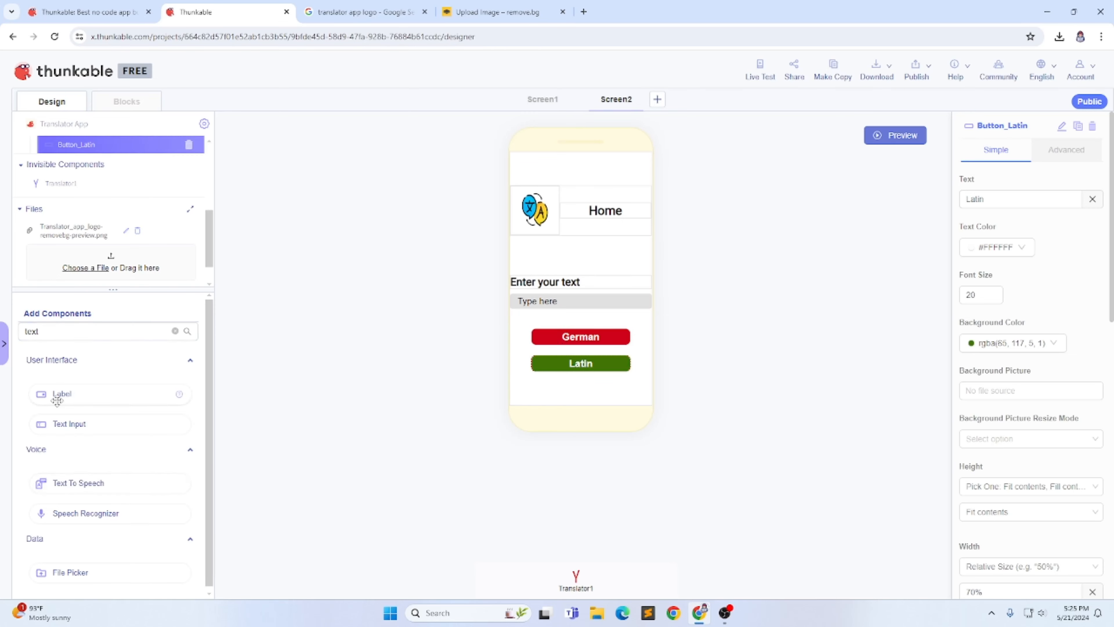
pyautogui.moveTo(71, 480); pyautogui.dragTo(70, 196)
# - Add a Label component to Screen2 and place it below Button_Latin in the component tree
pyautogui.click(57, 334)
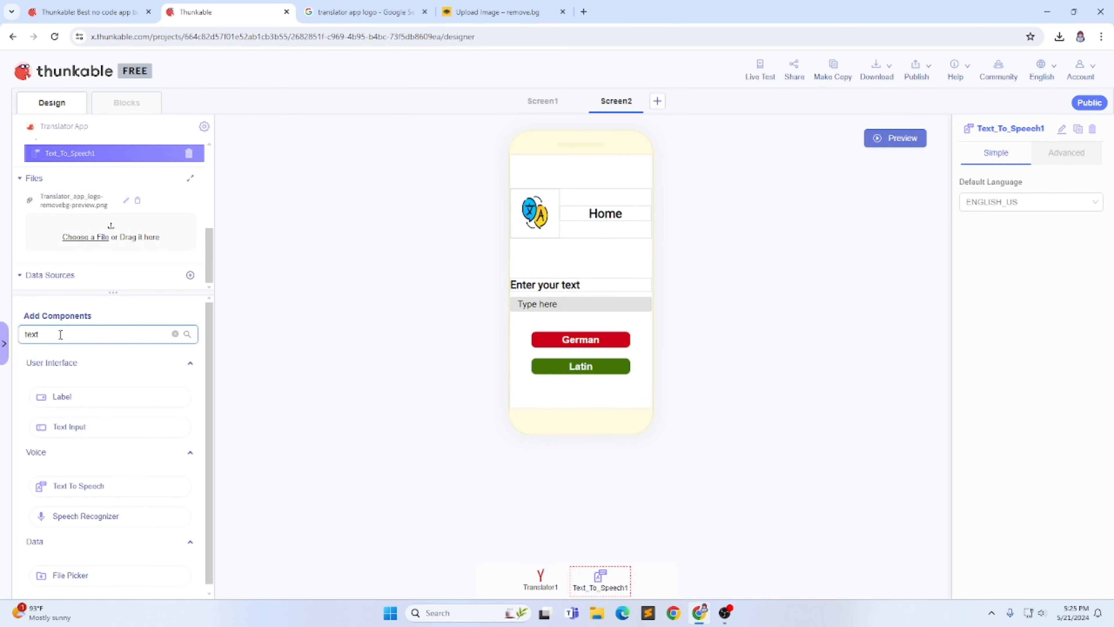
pyautogui.doubleClick(57, 334)
pyautogui.write('ale')
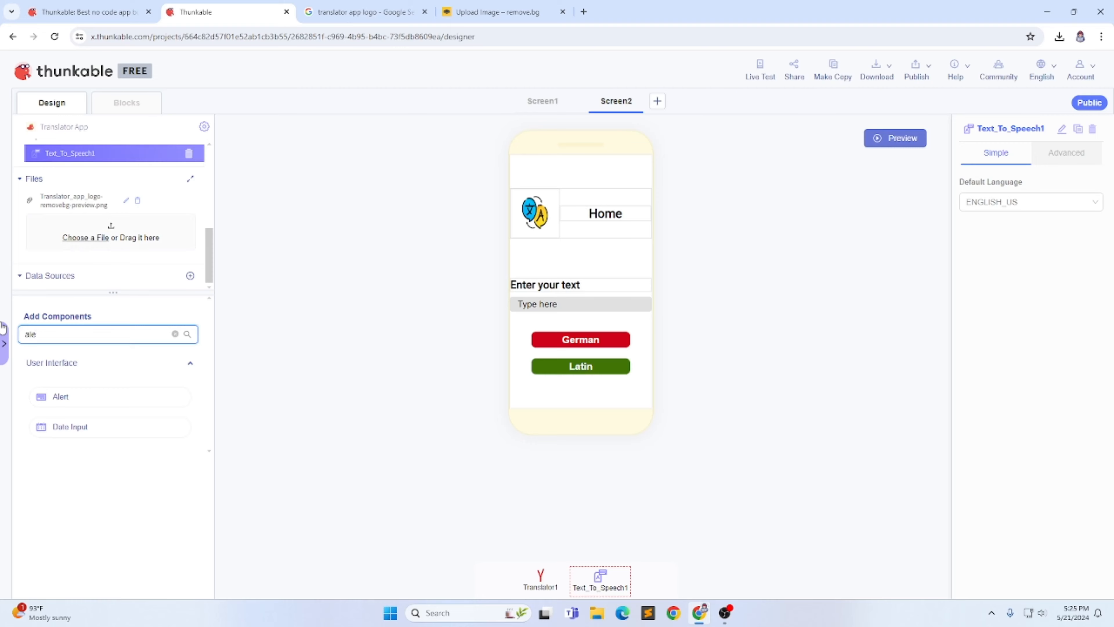
pyautogui.press('BackSpace')
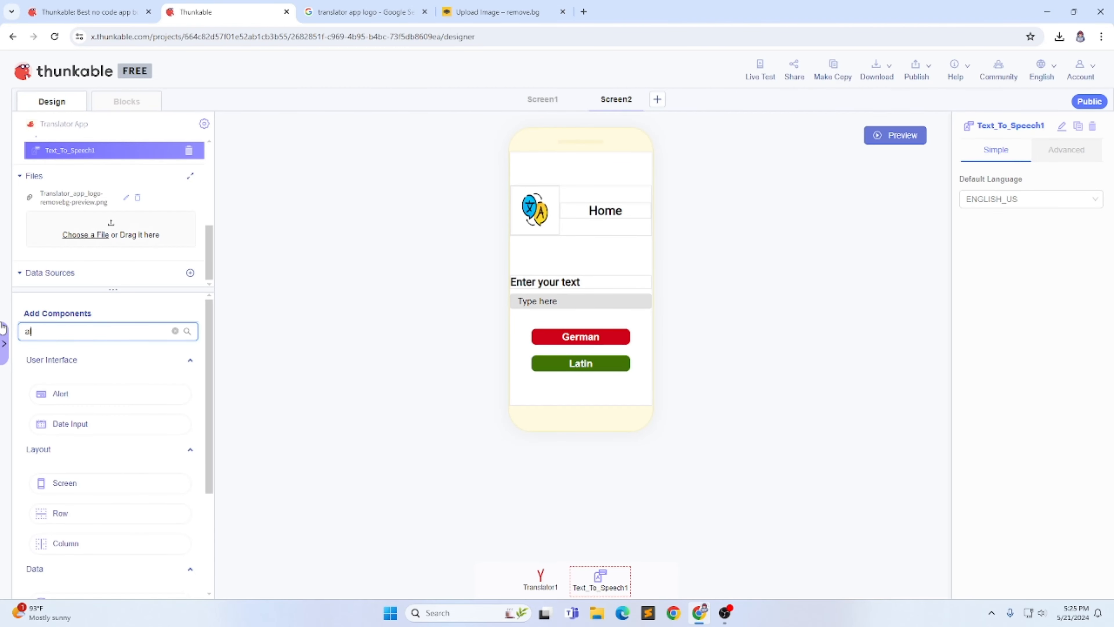
pyautogui.press('BackSpace')
pyautogui.press('BackSpace')
pyautogui.write('la')
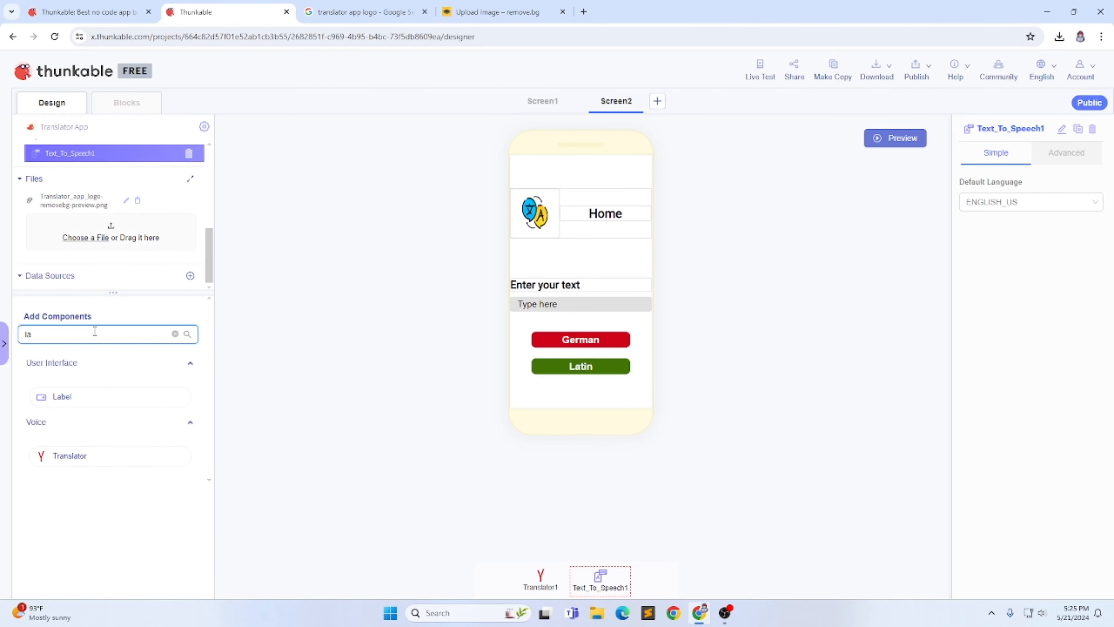
pyautogui.moveTo(90, 392); pyautogui.dragTo(581, 180)
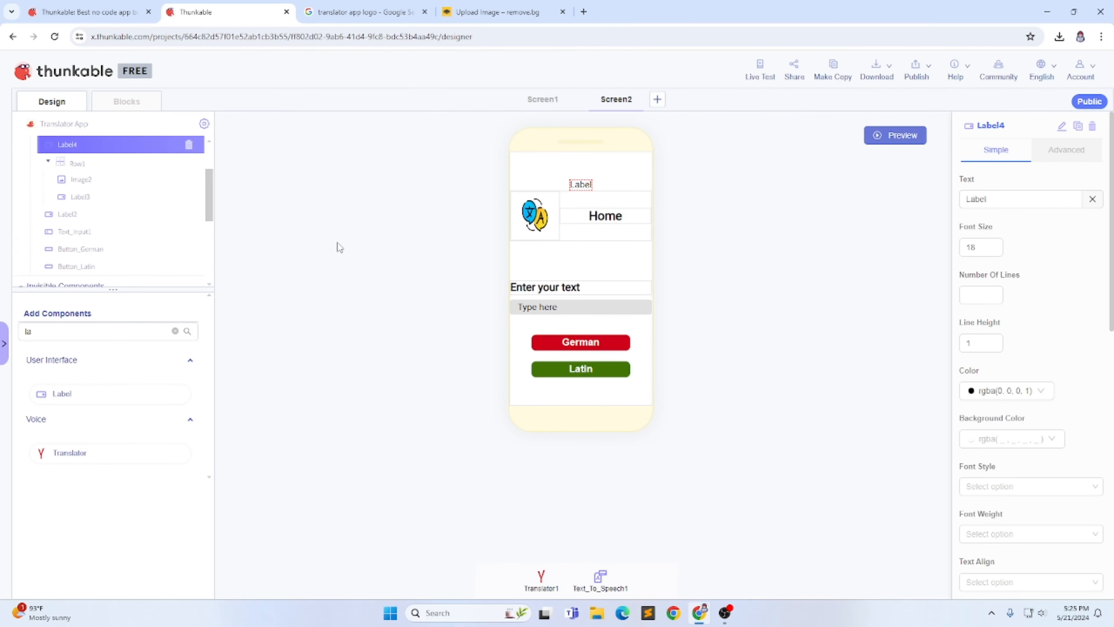
pyautogui.moveTo(74, 148); pyautogui.dragTo(96, 270)
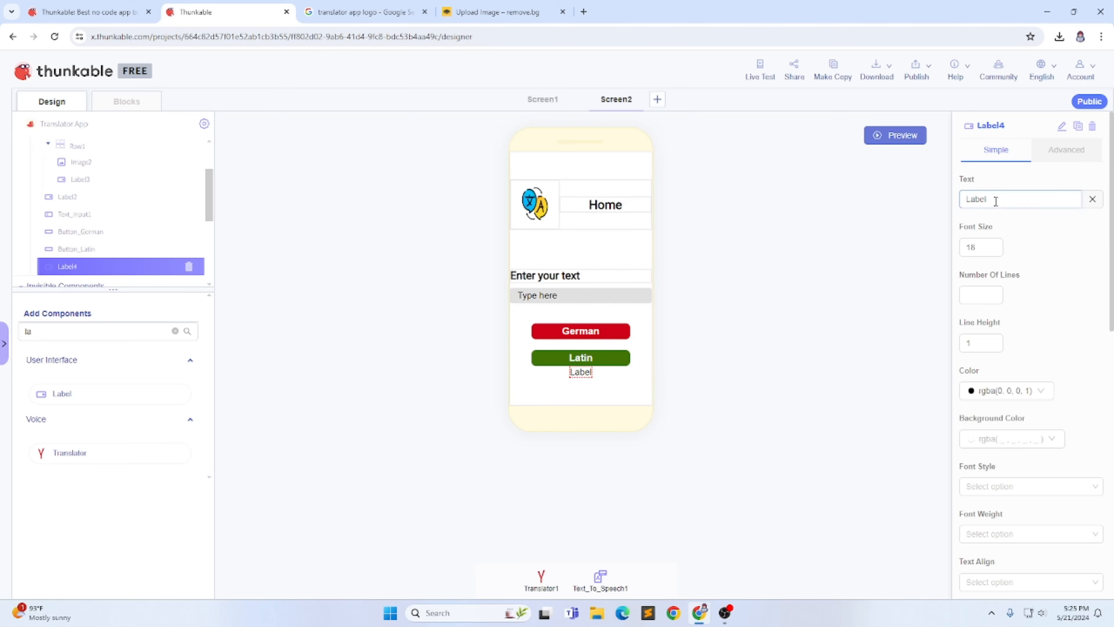
# - Set the new label's top margin to 60 px and its width to Fill container
pyautogui.scroll(-1, 1009, 193)
pyautogui.scroll(1, 1009, 187)
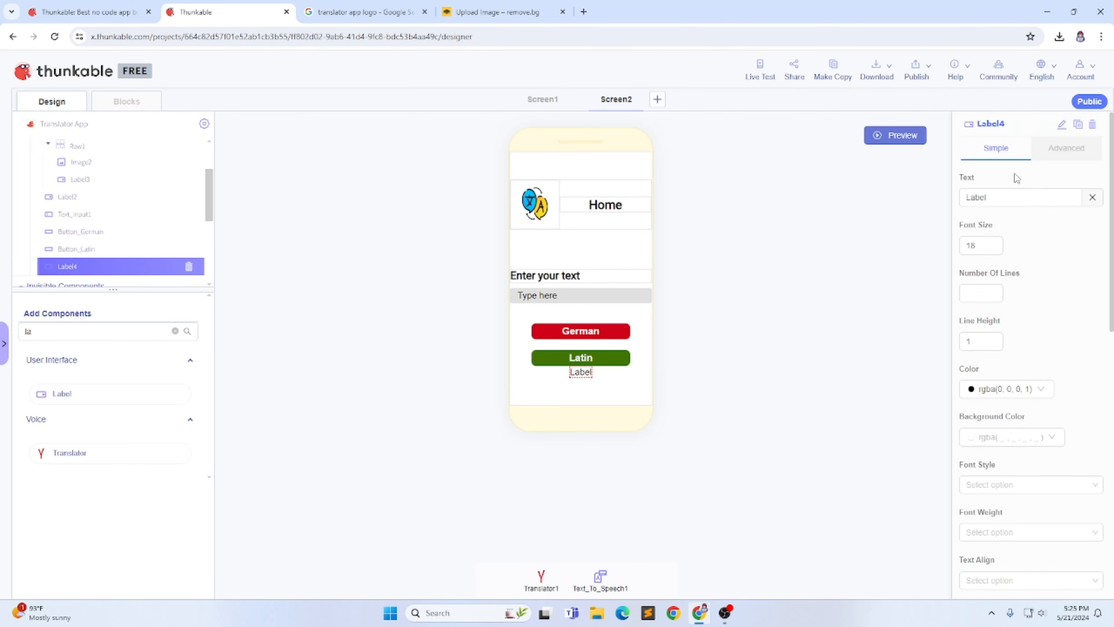
pyautogui.scroll(-7, 1012, 316)
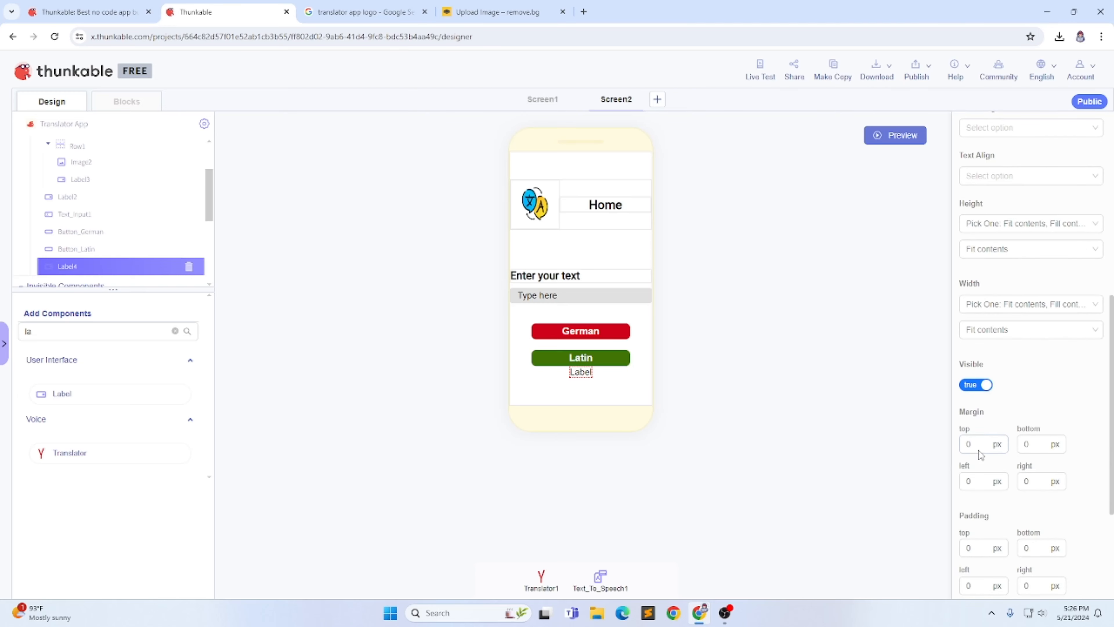
pyautogui.doubleClick(972, 444)
pyautogui.write('60')
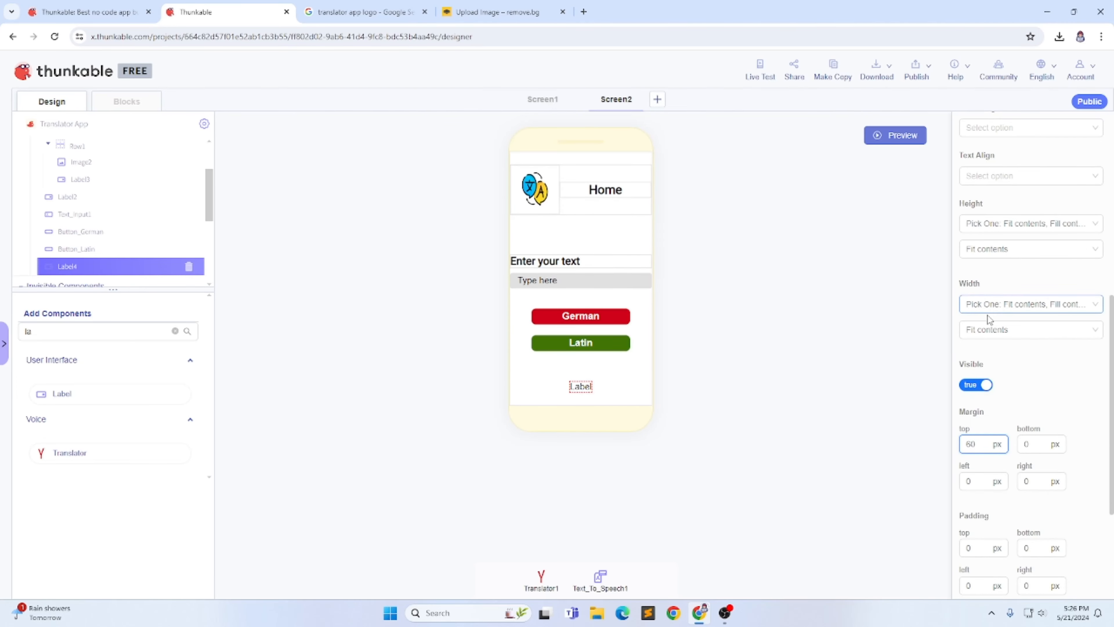
pyautogui.click(987, 329)
pyautogui.click(993, 370)
# - Set the new label's font size to 20 and its font weight to 900
pyautogui.scroll(8, 1036, 375)
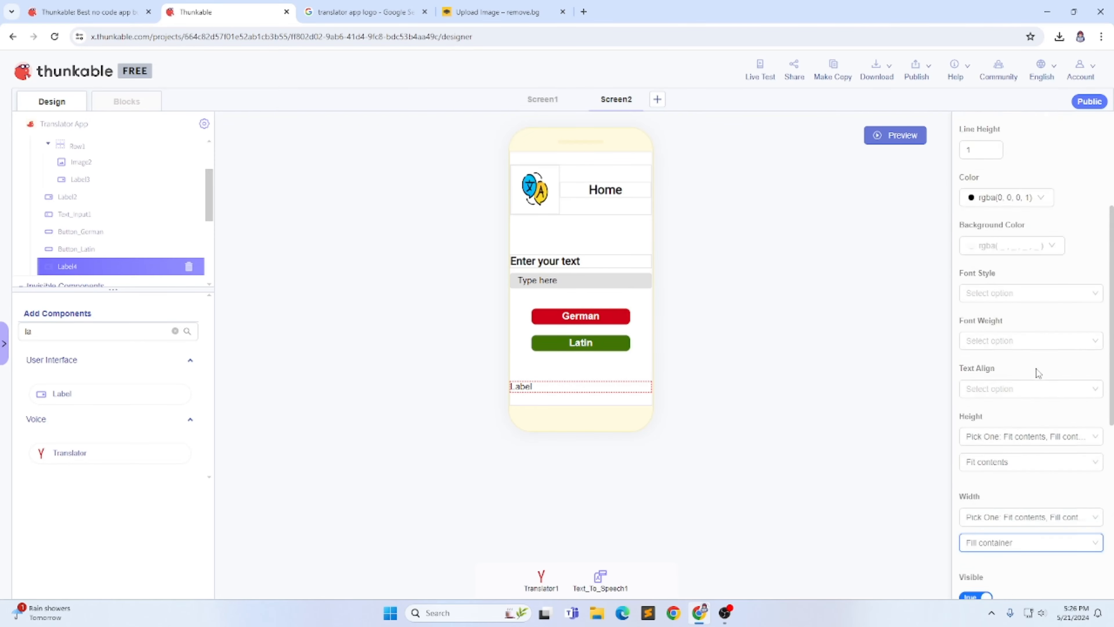
pyautogui.moveTo(985, 249); pyautogui.dragTo(870, 256)
pyautogui.write('20')
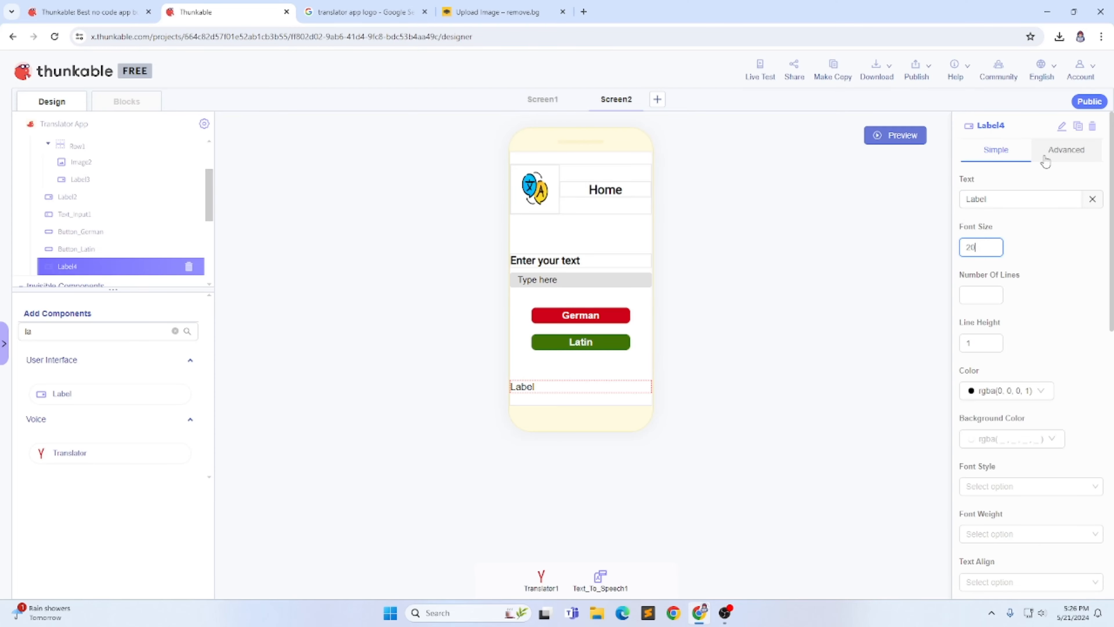
pyautogui.scroll(-5, 1025, 343)
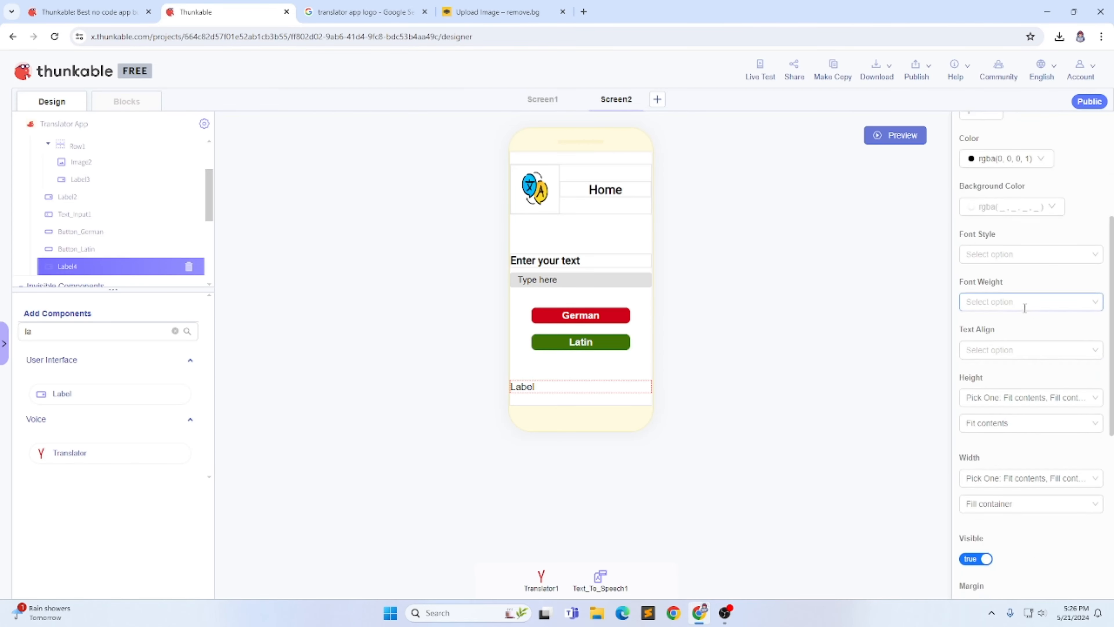
pyautogui.click(1011, 351)
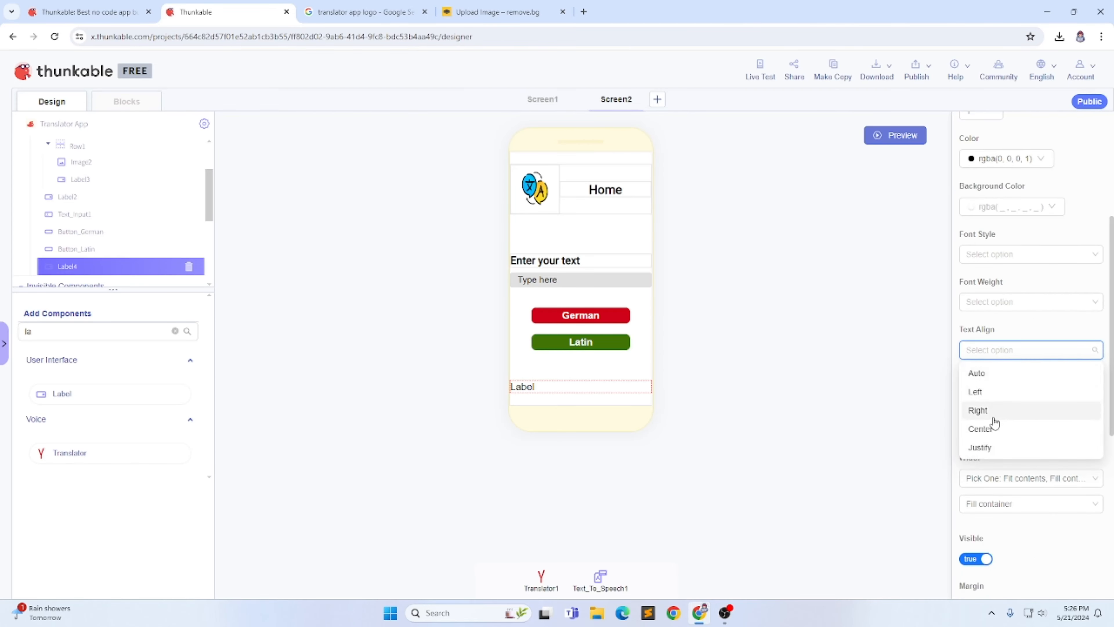
pyautogui.hotkey('shift', 'Tab')
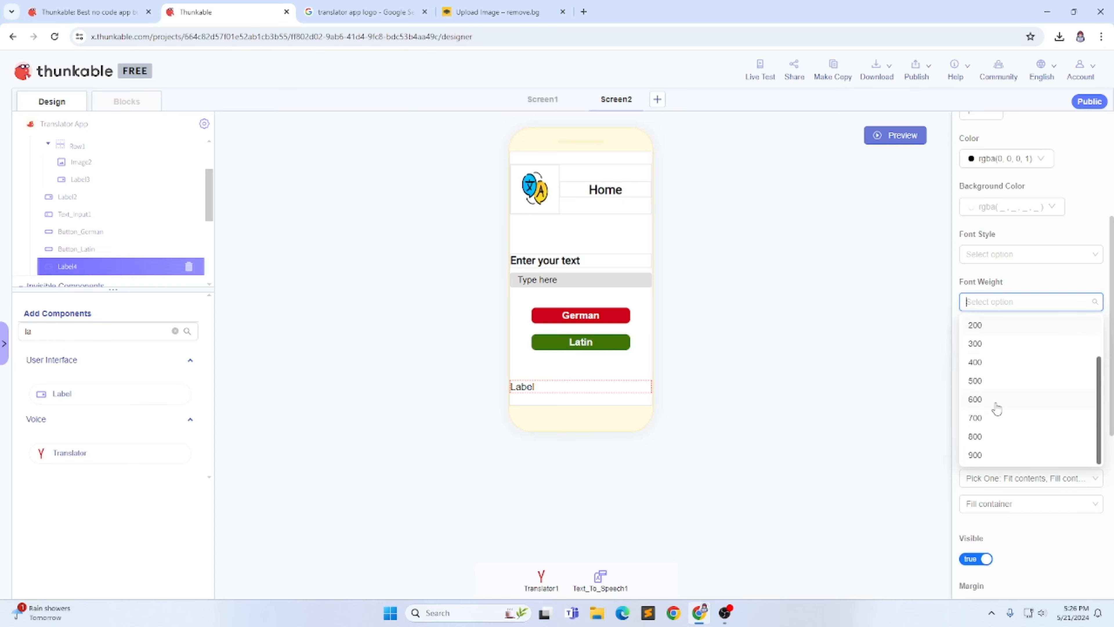
pyautogui.click(993, 455)
# - Set the label's font family to Roboto in its advanced text style
pyautogui.scroll(5, 1008, 287)
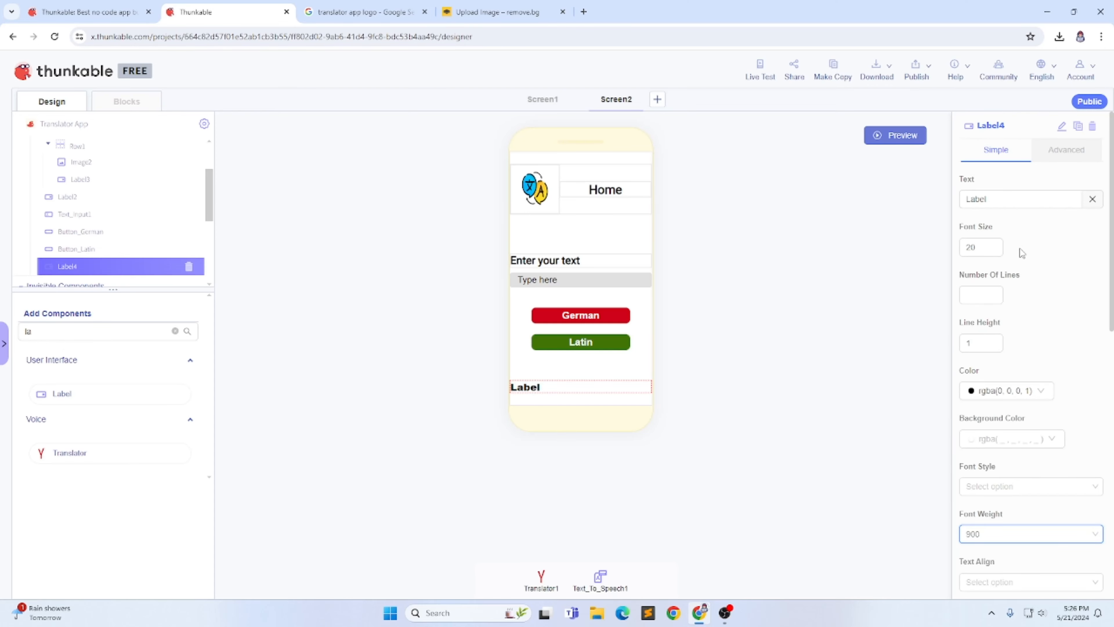
pyautogui.click(1065, 149)
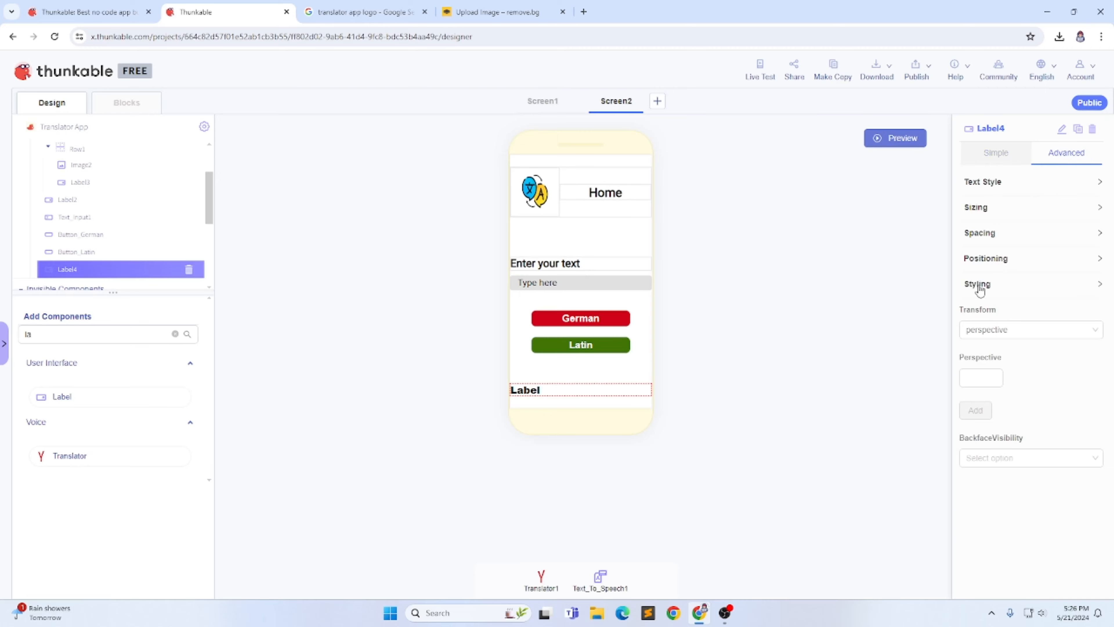
pyautogui.click(1013, 183)
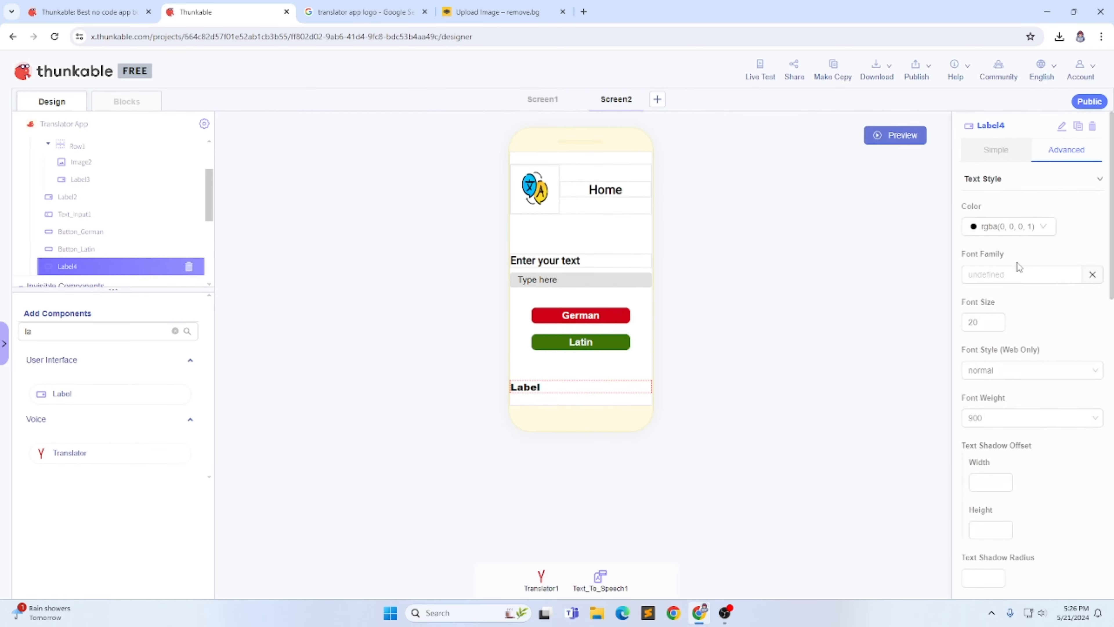
pyautogui.click(1015, 272)
pyautogui.write('Ro')
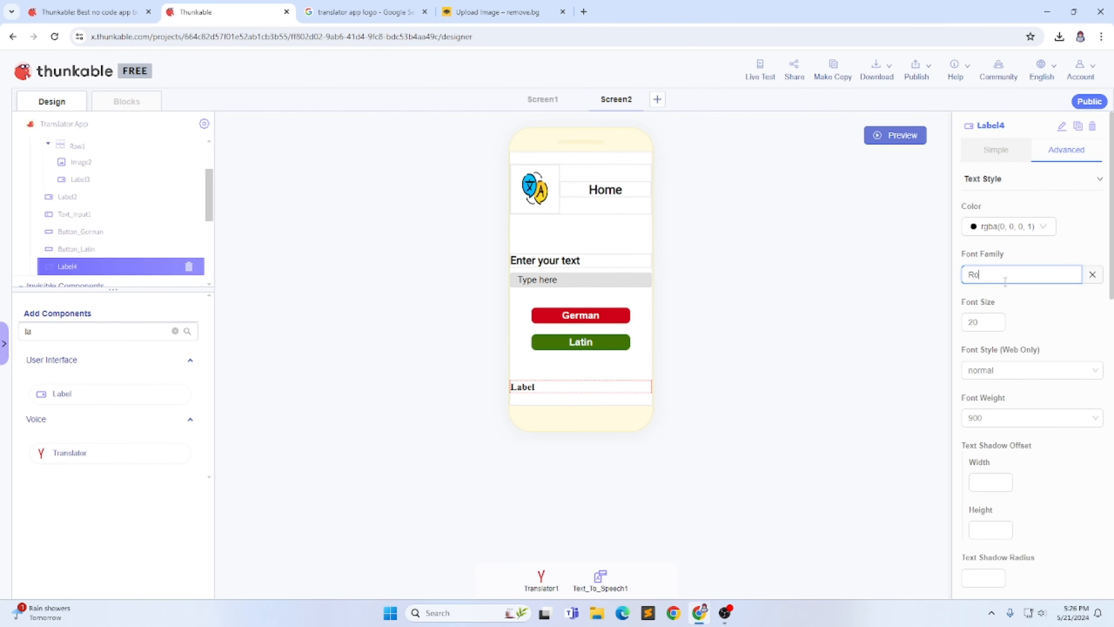
pyautogui.write('boto')
# - Clear the label's text and rename the component to Label_result
pyautogui.click(1003, 163)
pyautogui.doubleClick(997, 200)
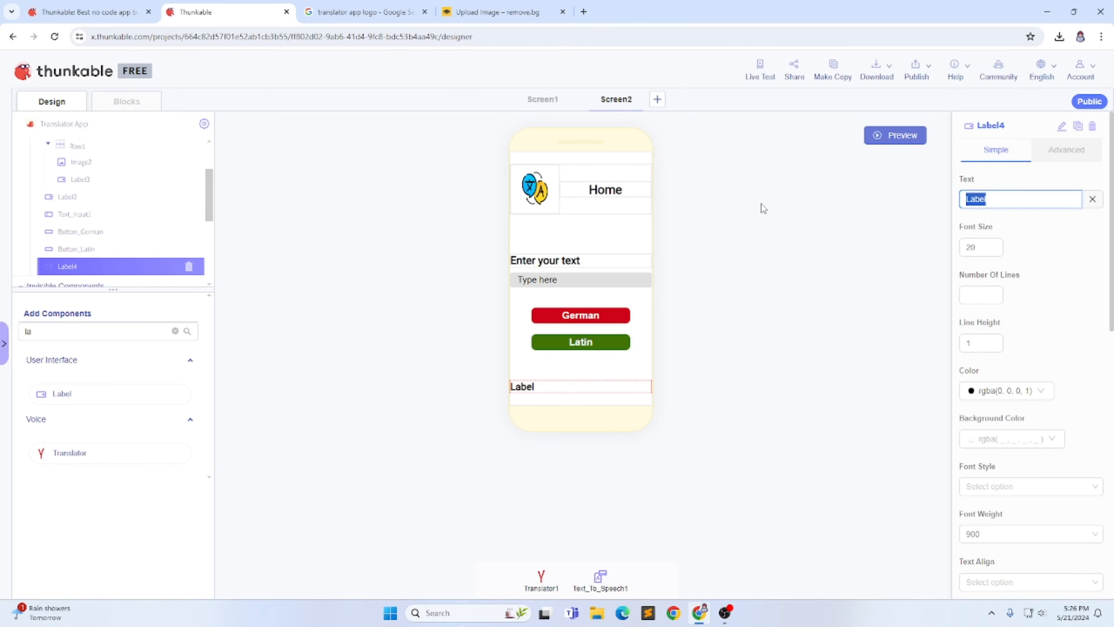
pyautogui.press('BackSpace')
pyautogui.click(1059, 128)
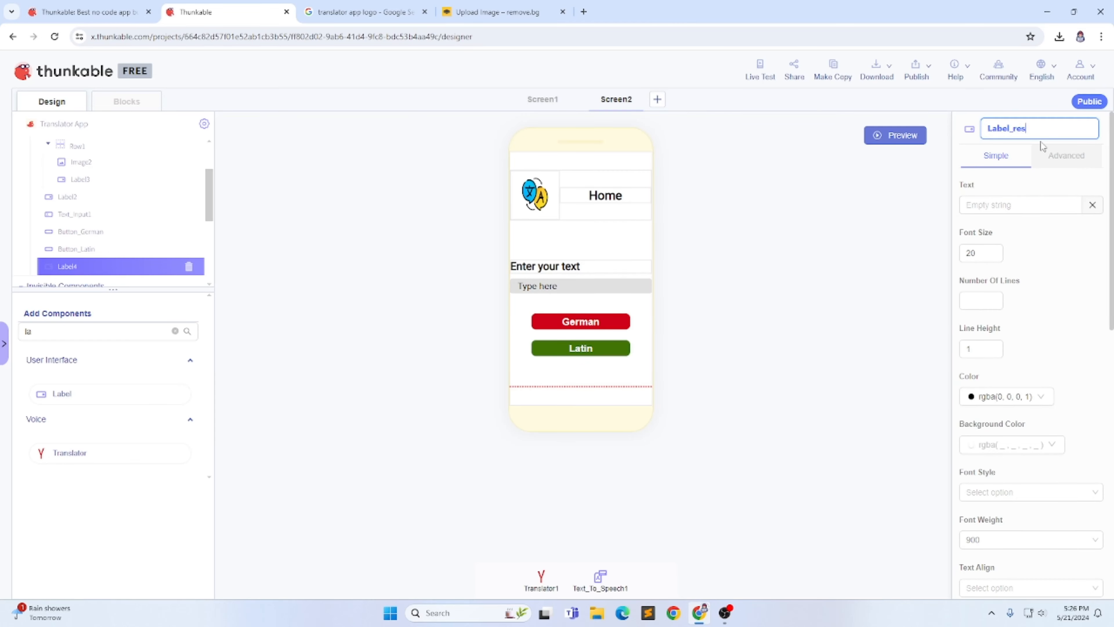
pyautogui.press('Return')
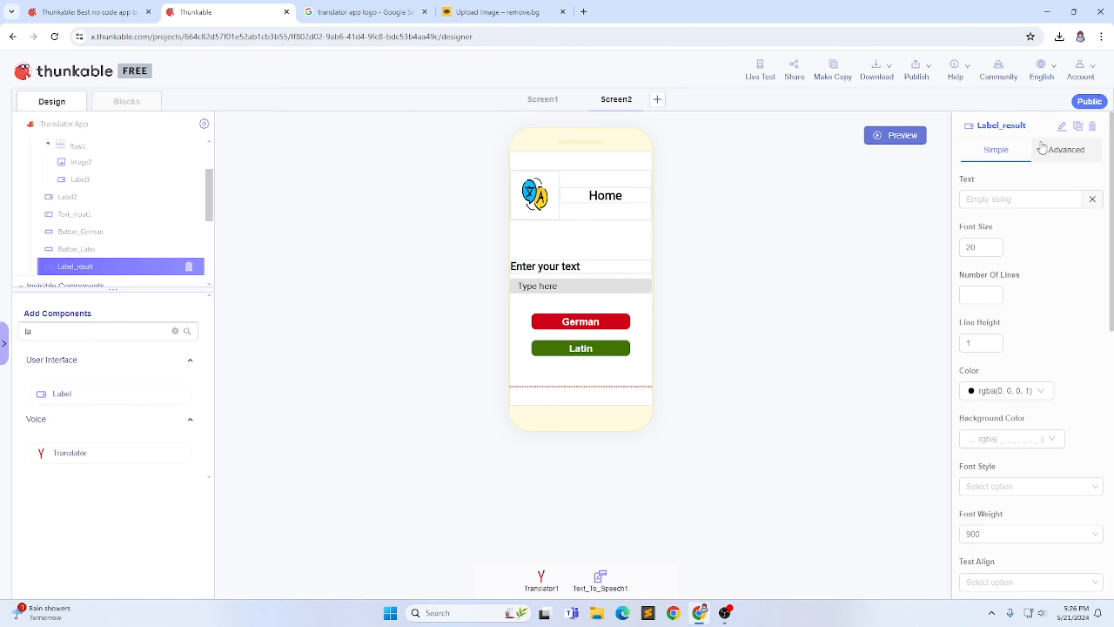
# - Find the Row layout component and add it to Screen2 below Label_result
pyautogui.doubleClick(93, 329)
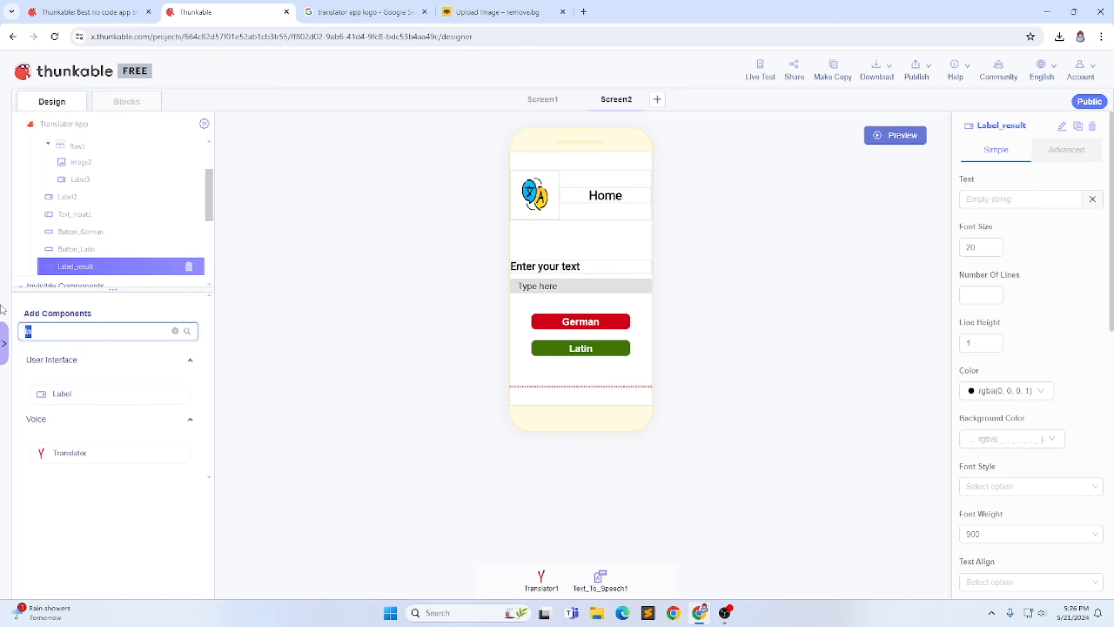
pyautogui.press('BackSpace')
pyautogui.write('row')
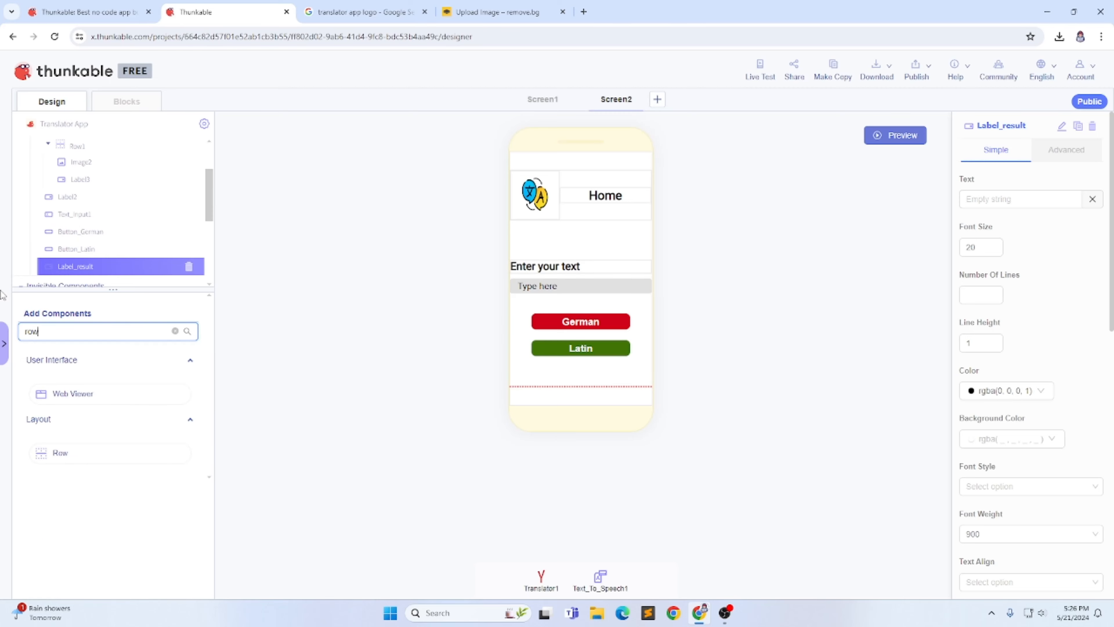
pyautogui.moveTo(105, 439); pyautogui.dragTo(112, 274)
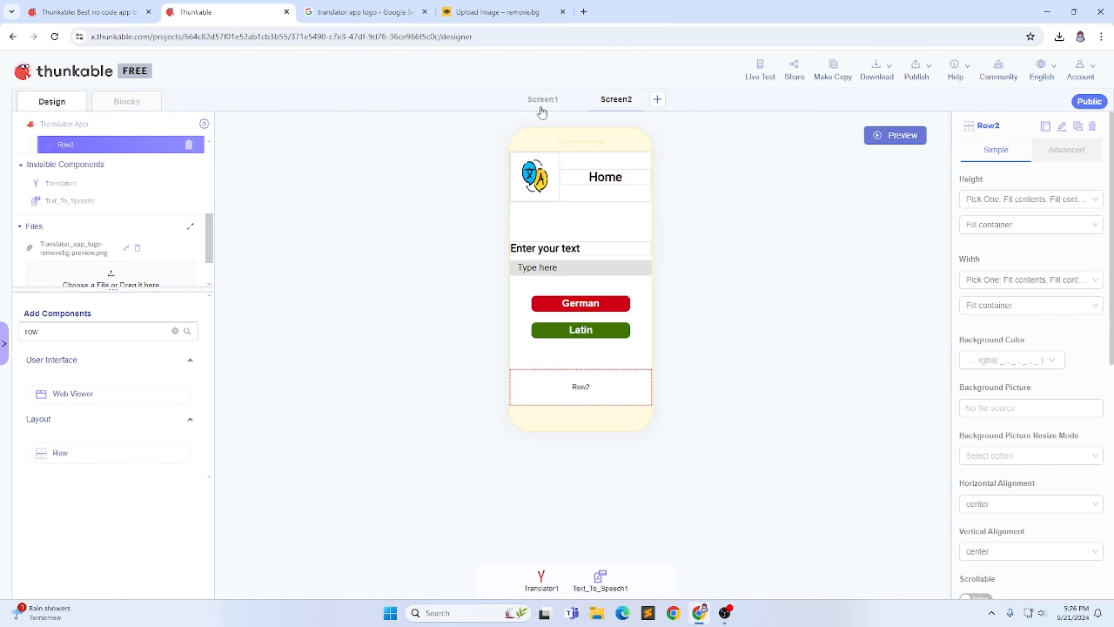
# - In Screen1's blocks, add a "when Screen1 Opens" event containing a wait of 1 second
pyautogui.click(550, 110)
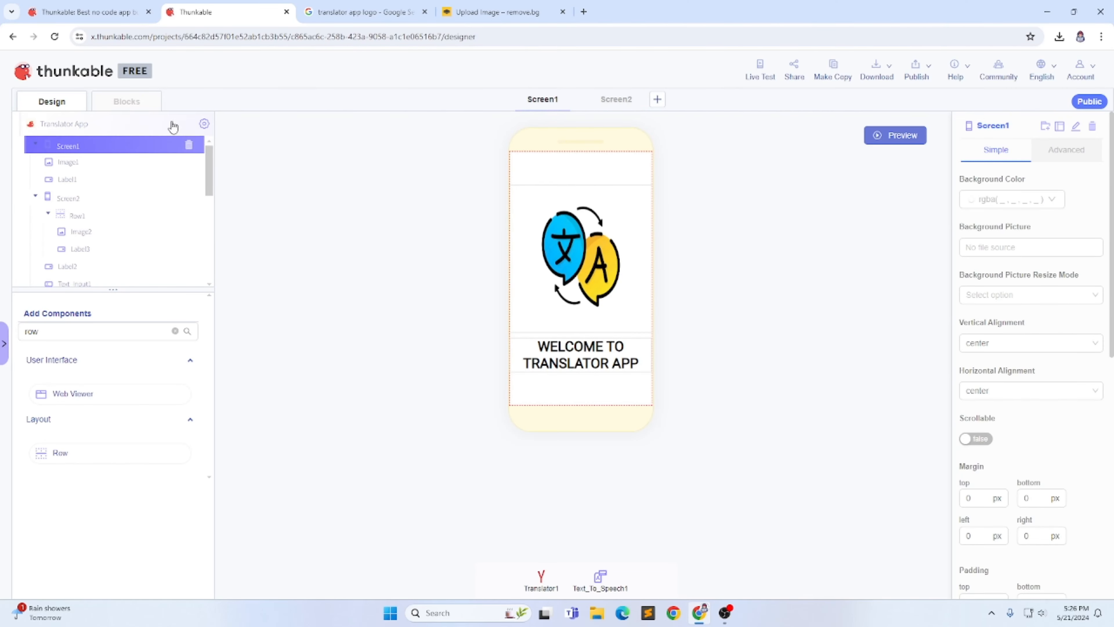
pyautogui.click(126, 102)
pyautogui.click(63, 336)
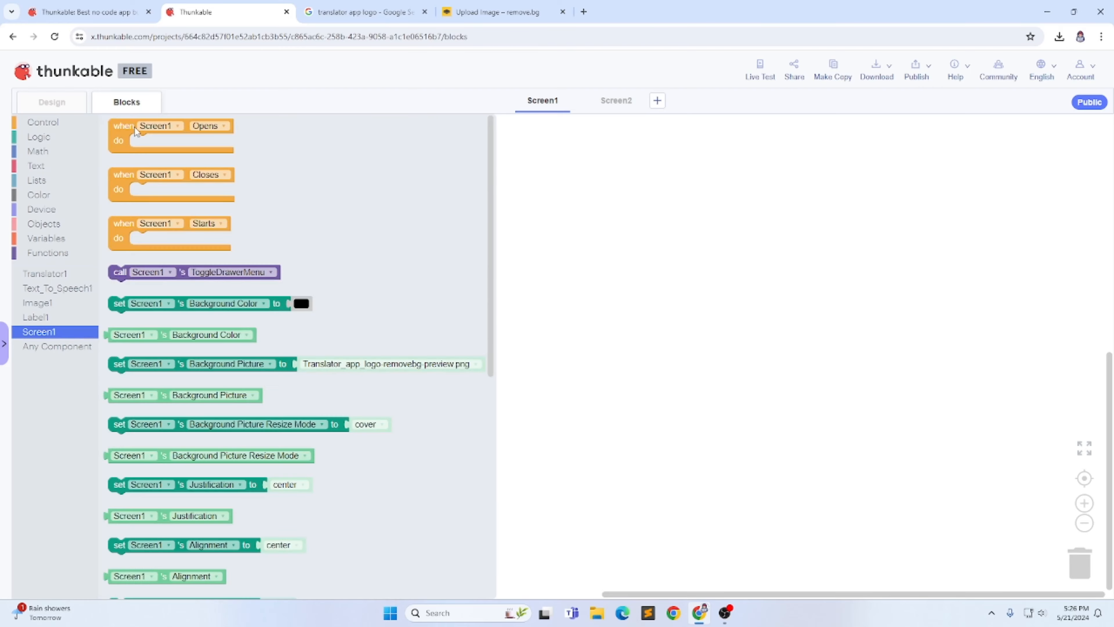
pyautogui.moveTo(134, 127); pyautogui.dragTo(132, 129)
pyautogui.click(68, 124)
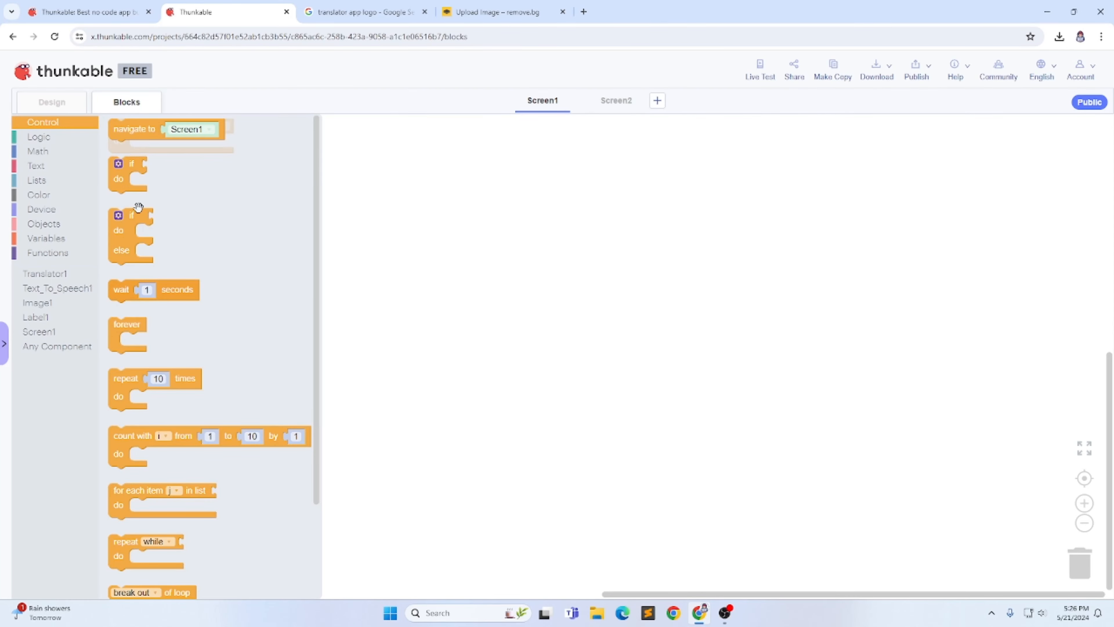
pyautogui.moveTo(126, 290); pyautogui.dragTo(156, 155)
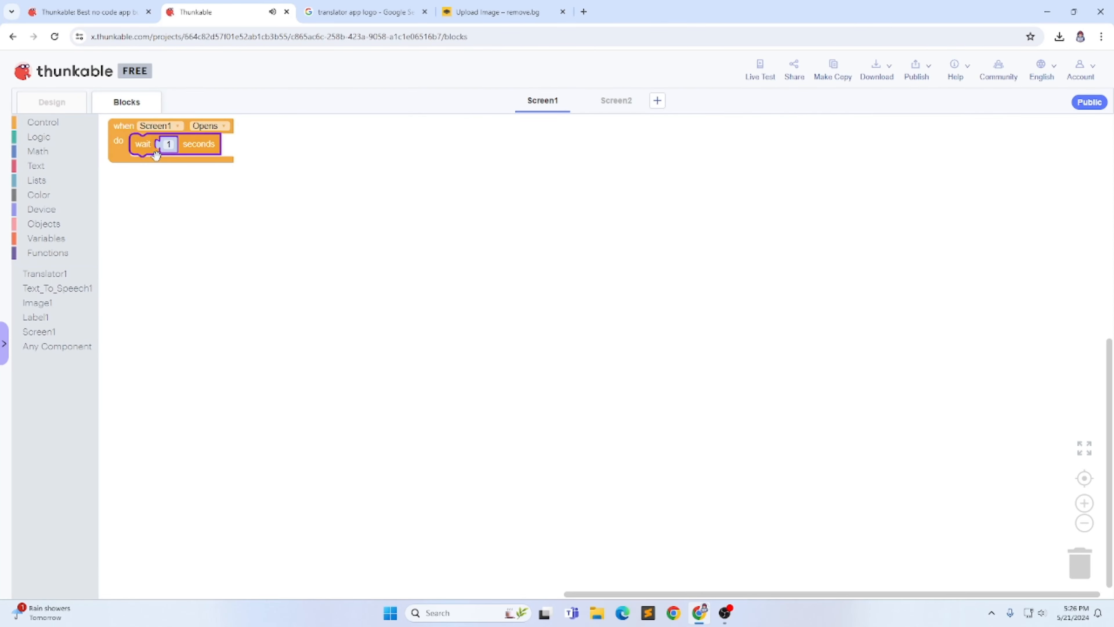
# - Add a navigate block after the wait in the Screen1 Opens event and set its destination to Screen2
pyautogui.click(38, 122)
pyautogui.moveTo(166, 130); pyautogui.dragTo(188, 167)
pyautogui.click(189, 167)
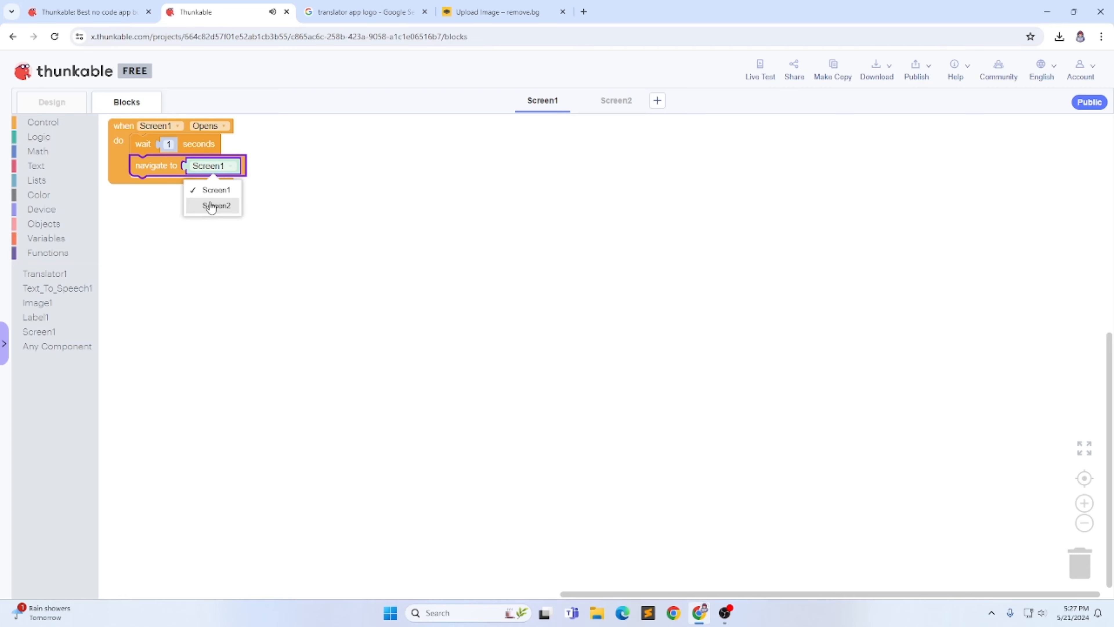
pyautogui.click(213, 205)
# - In Screen2's blocks, add a "when Button_German Click" event containing a call to Translator1's Translate
pyautogui.click(52, 102)
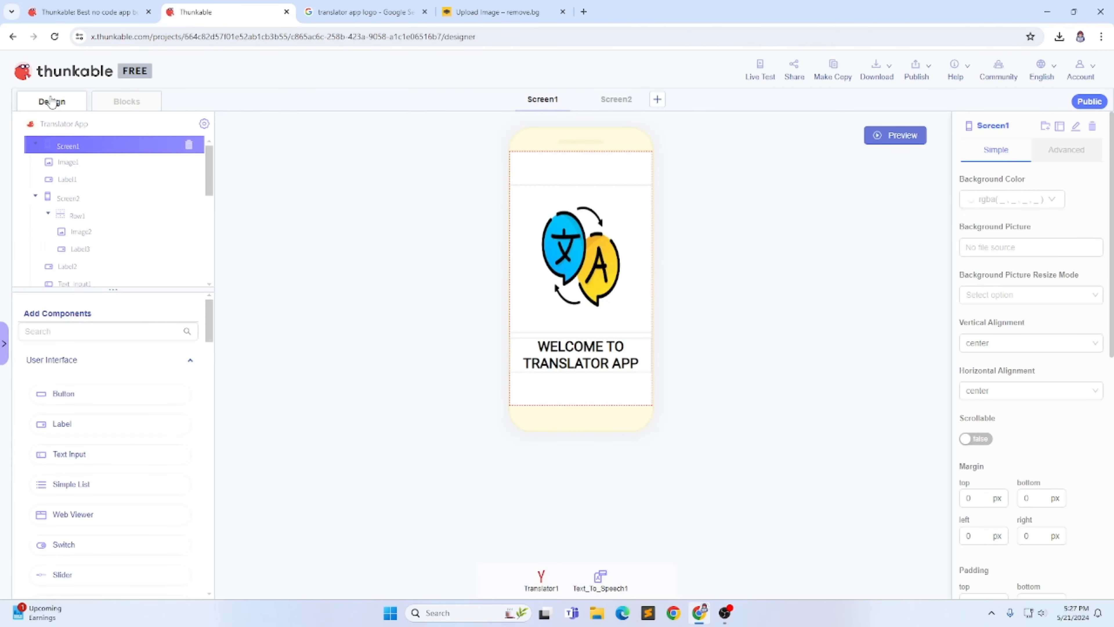
pyautogui.click(617, 104)
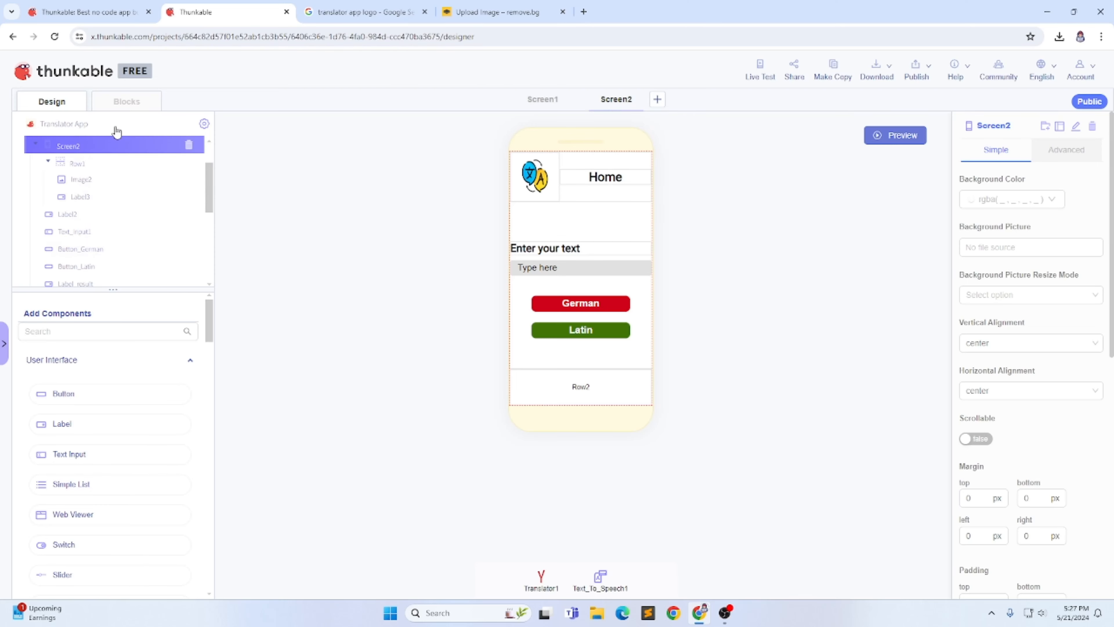
pyautogui.click(125, 102)
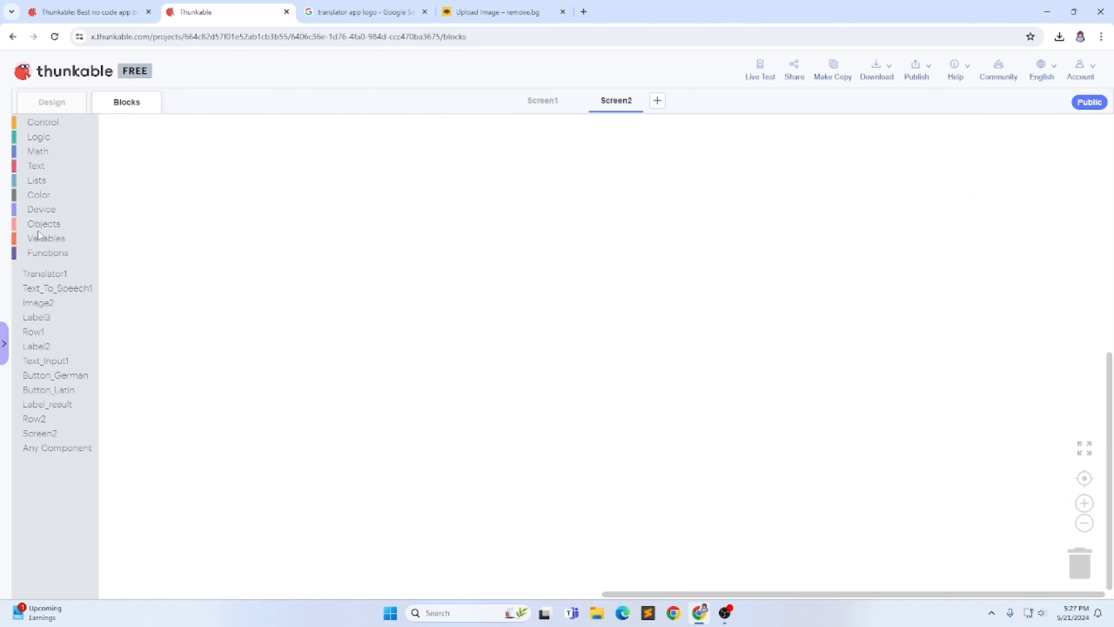
pyautogui.click(61, 379)
pyautogui.moveTo(146, 152); pyautogui.dragTo(146, 141)
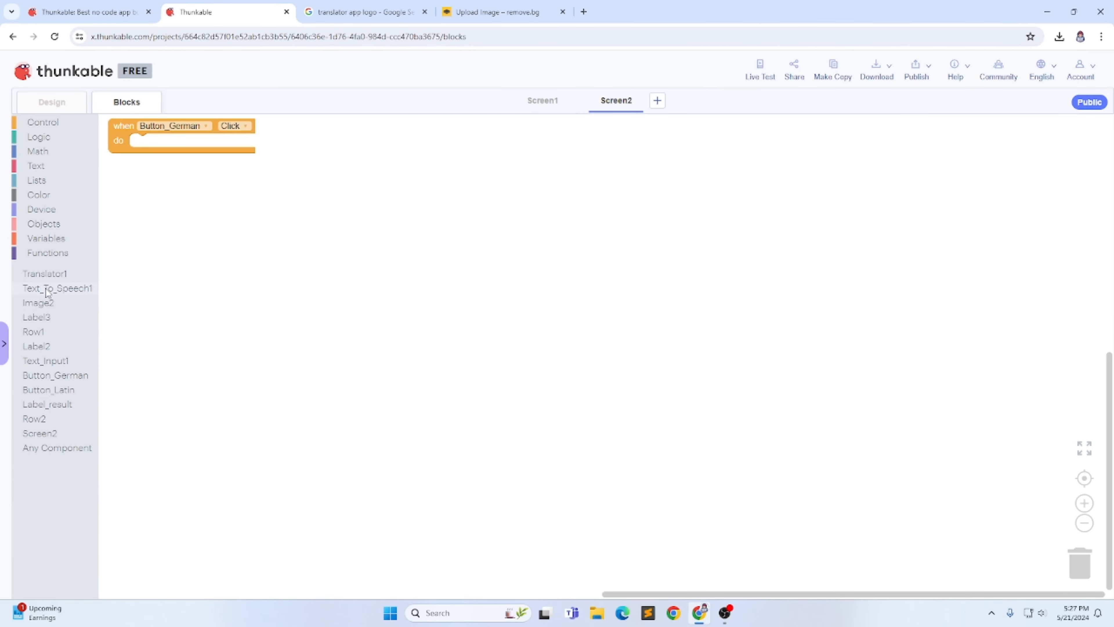
pyautogui.click(50, 276)
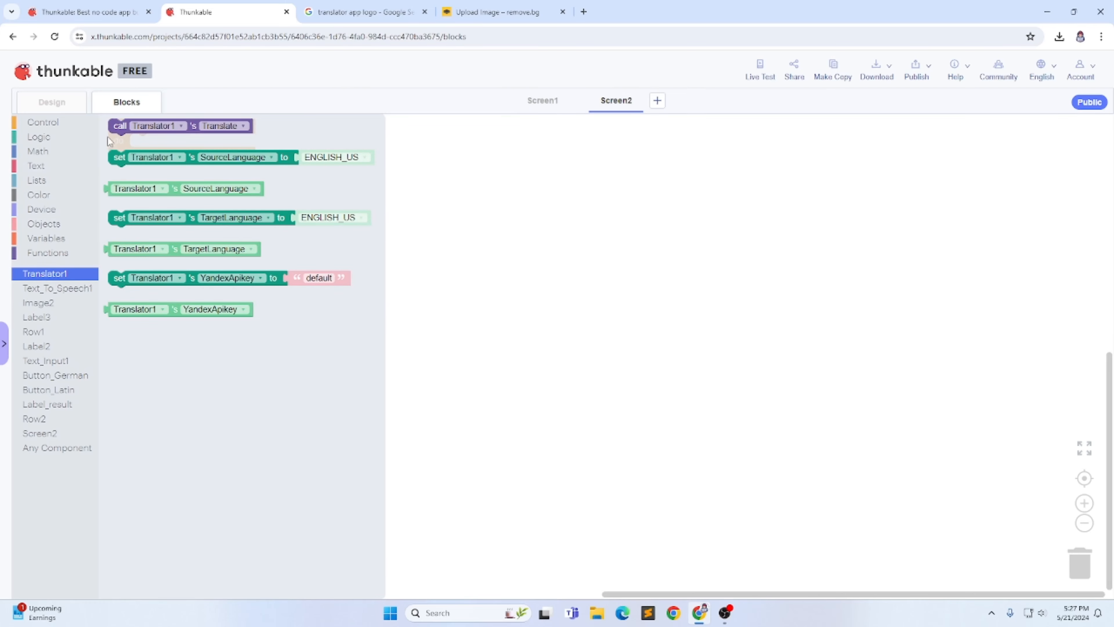
pyautogui.moveTo(116, 127); pyautogui.dragTo(137, 143)
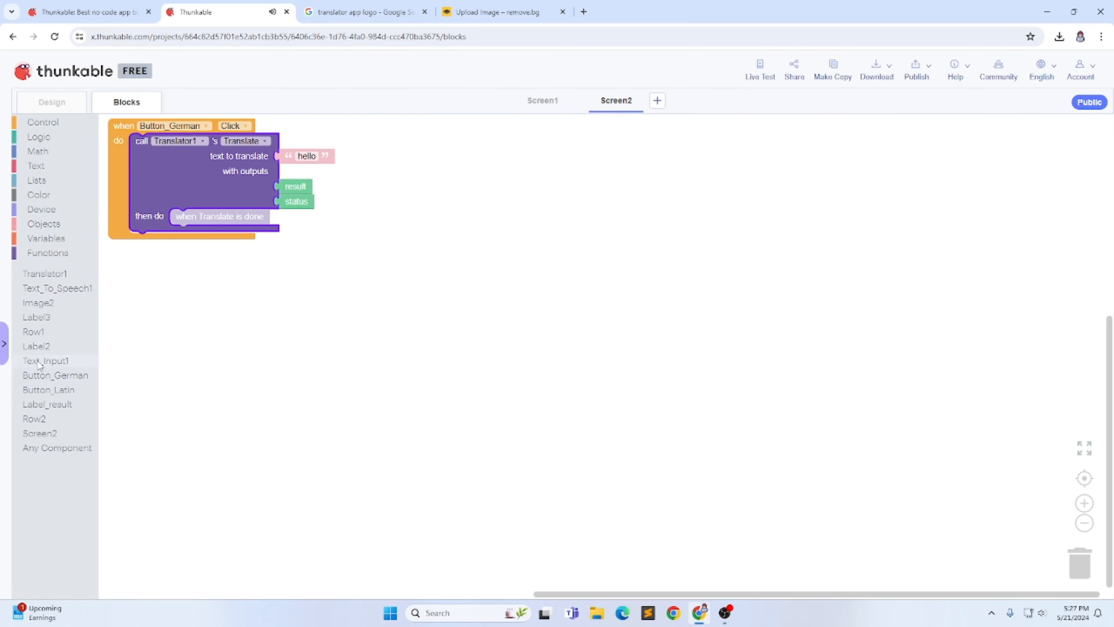
# - Use Text_Input1's Text as the text to translate in the Translator1 call
pyautogui.click(52, 367)
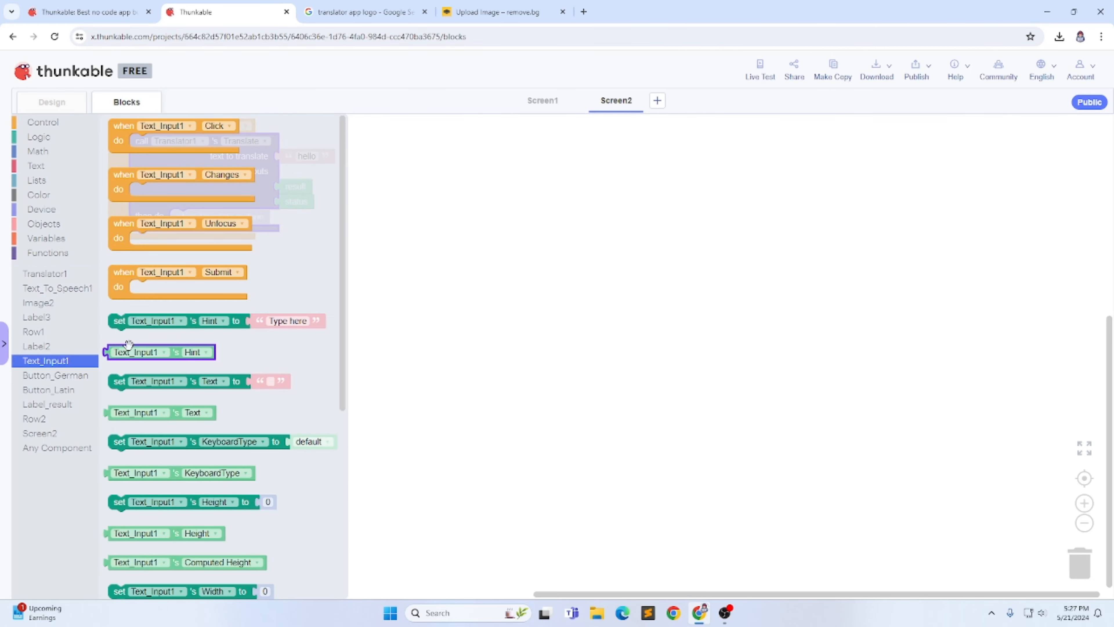
pyautogui.moveTo(135, 386); pyautogui.dragTo(1081, 566)
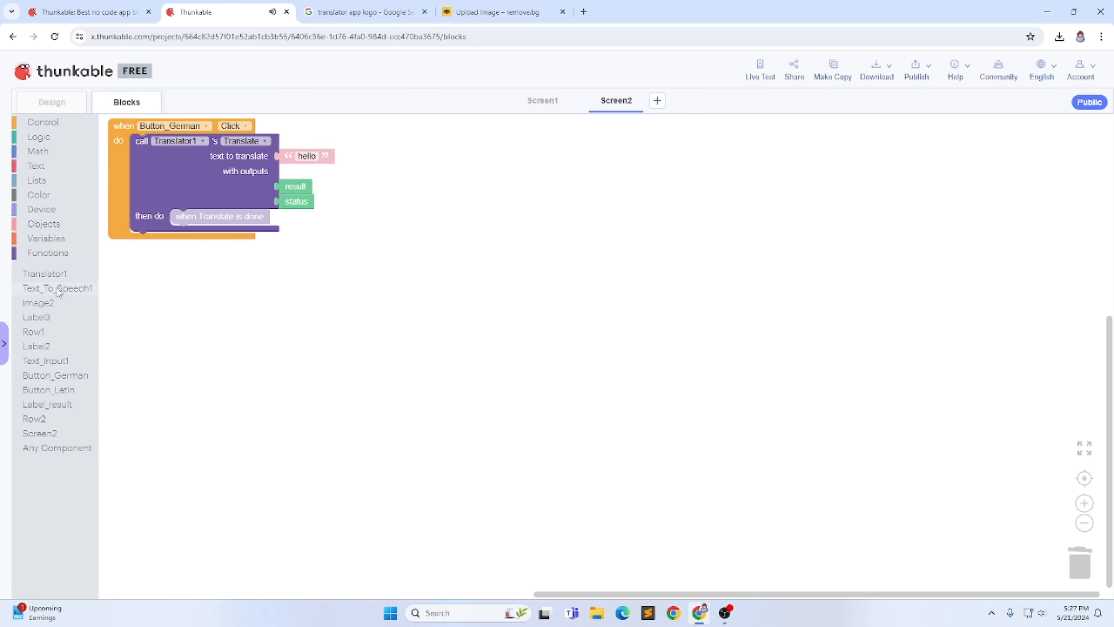
pyautogui.click(49, 360)
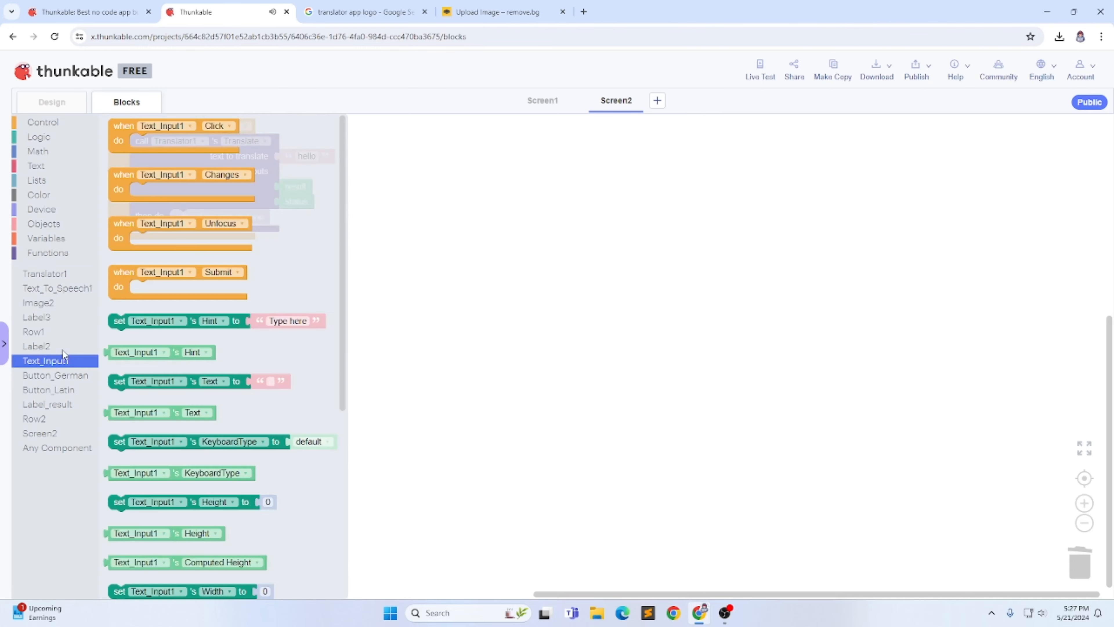
pyautogui.moveTo(125, 417); pyautogui.dragTo(297, 172)
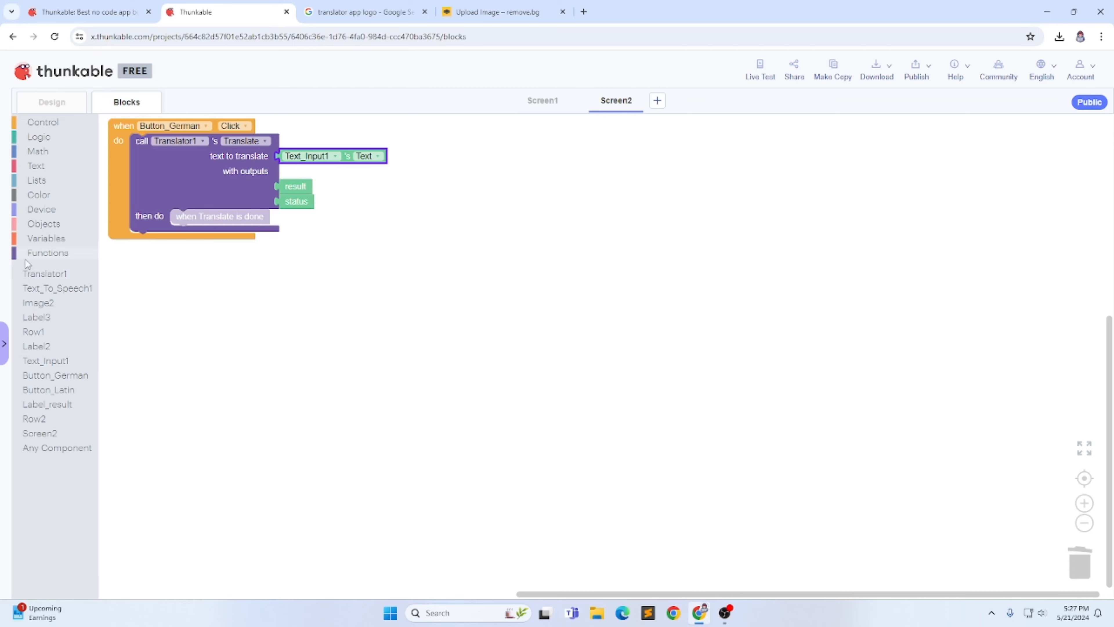
# - Add a block setting Translator1's SourceLanguage to ENGLISH_US in the "then do" section of the Translate call
pyautogui.click(30, 273)
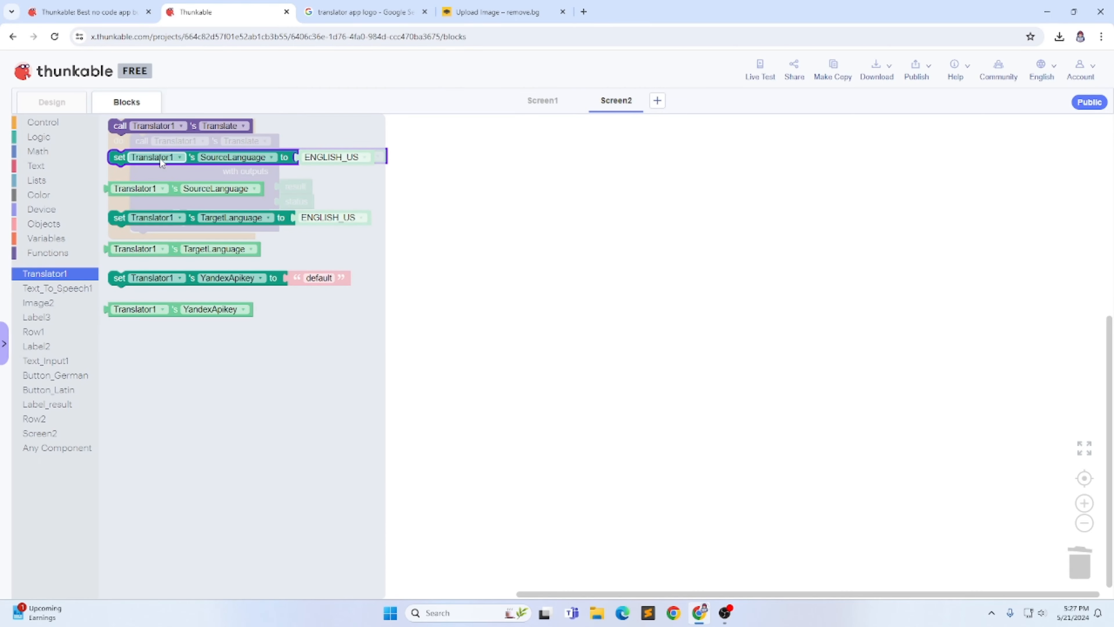
pyautogui.moveTo(160, 158); pyautogui.dragTo(214, 223)
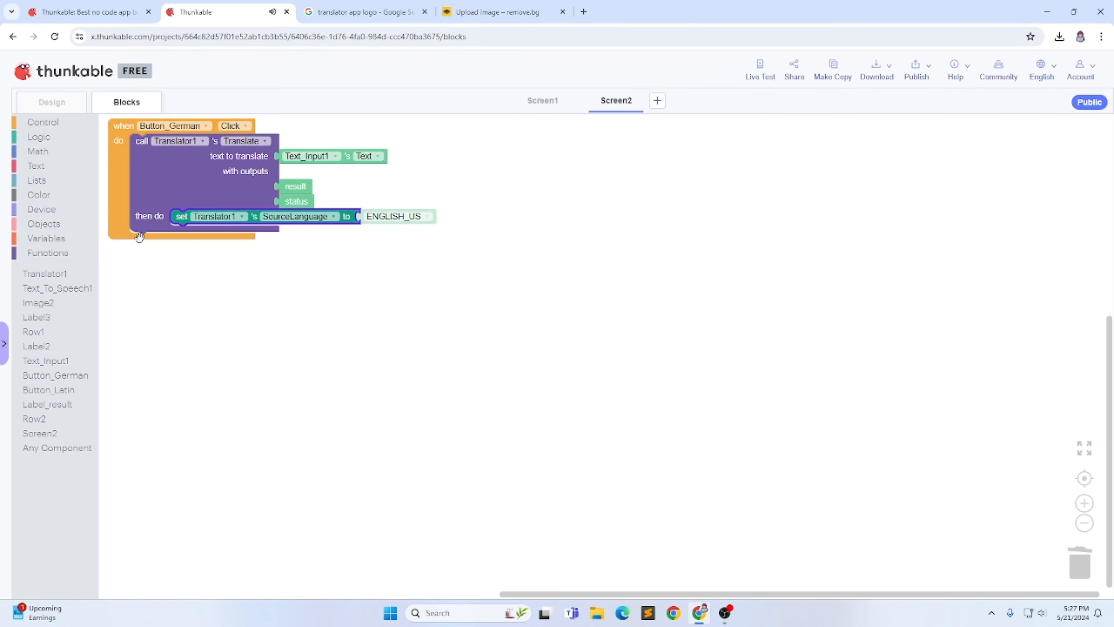
# - Add a block setting Translator1's TargetLanguage to GERMAN below the SourceLanguage block in the Button_German Click event
pyautogui.click(78, 275)
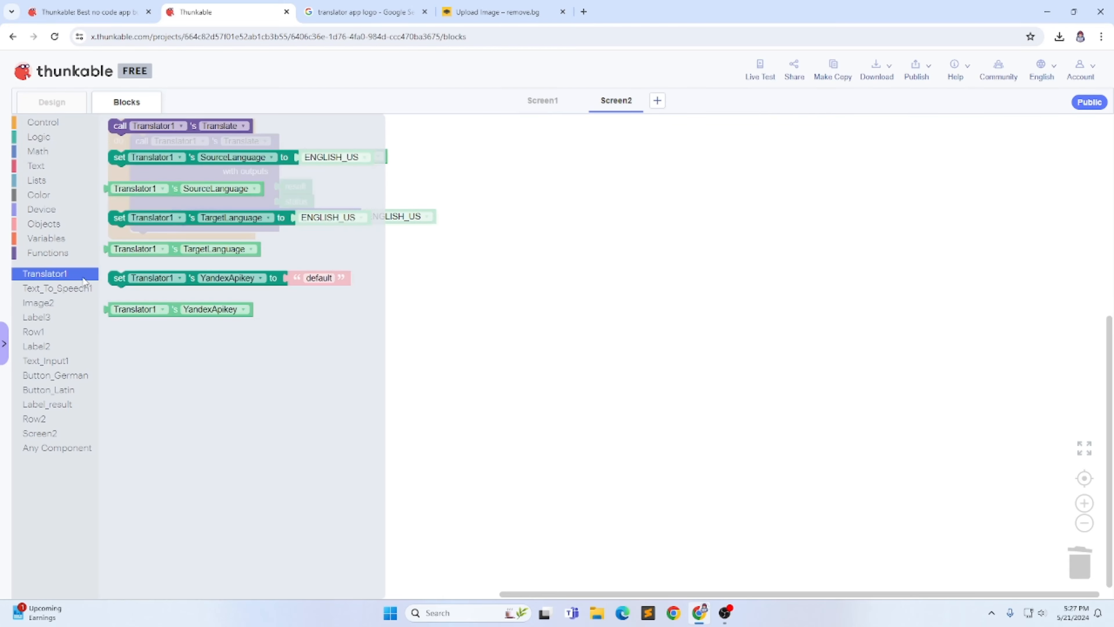
pyautogui.moveTo(171, 230); pyautogui.dragTo(226, 236)
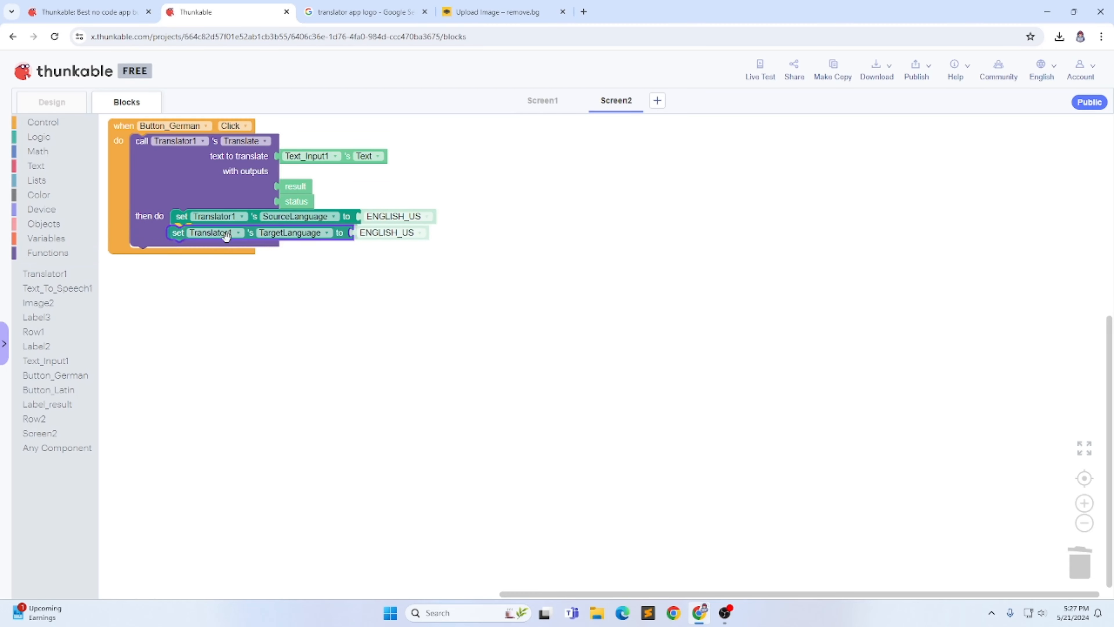
pyautogui.click(411, 234)
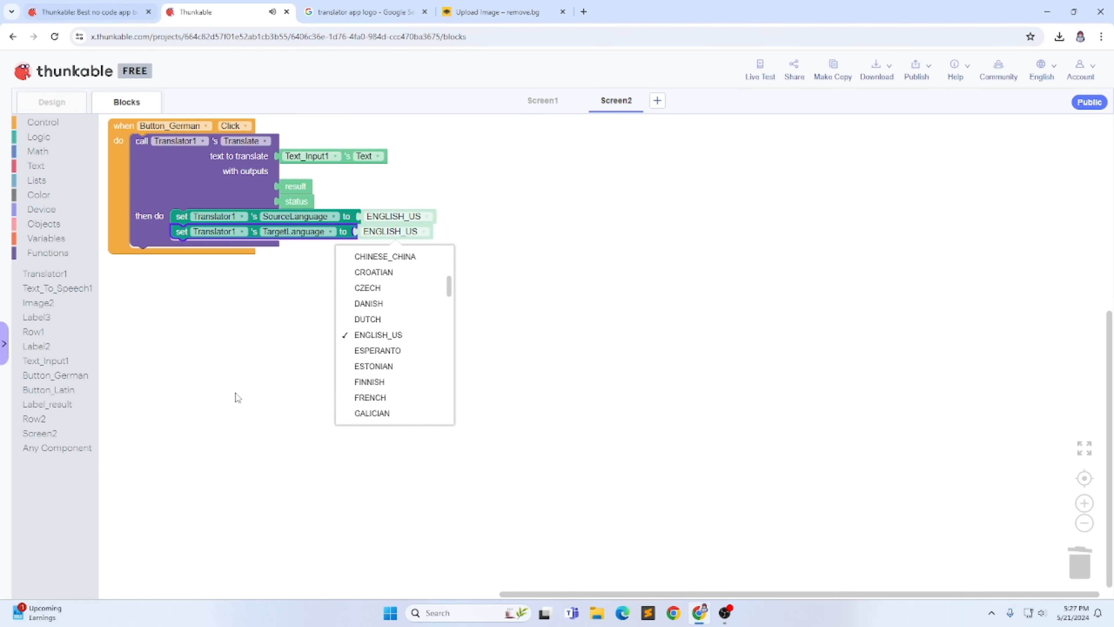
pyautogui.scroll(-1, 385, 415)
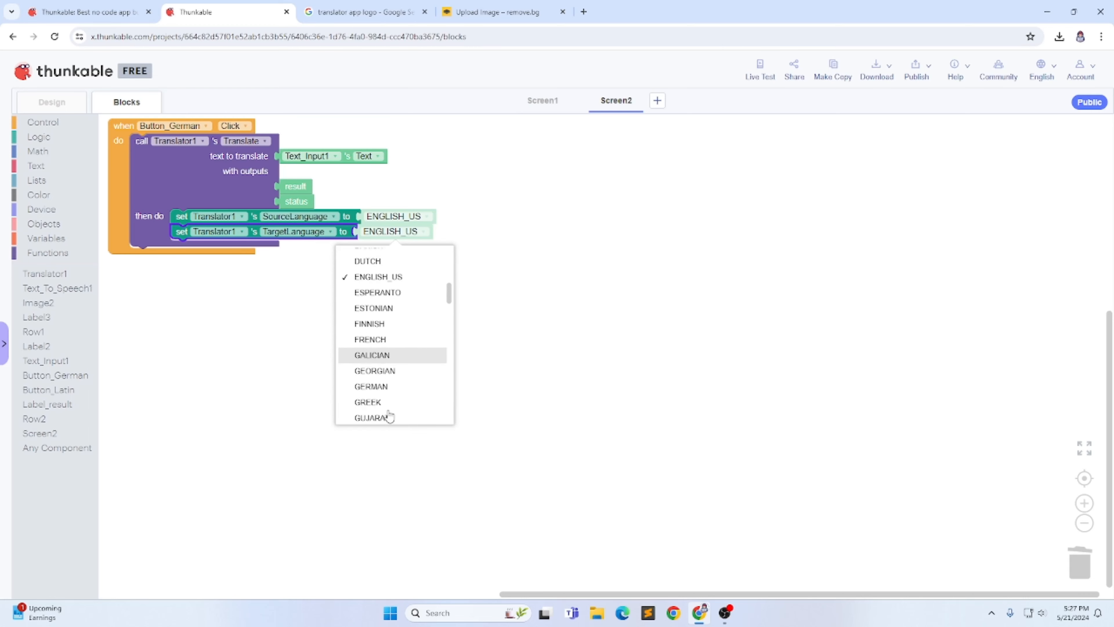
pyautogui.click(396, 391)
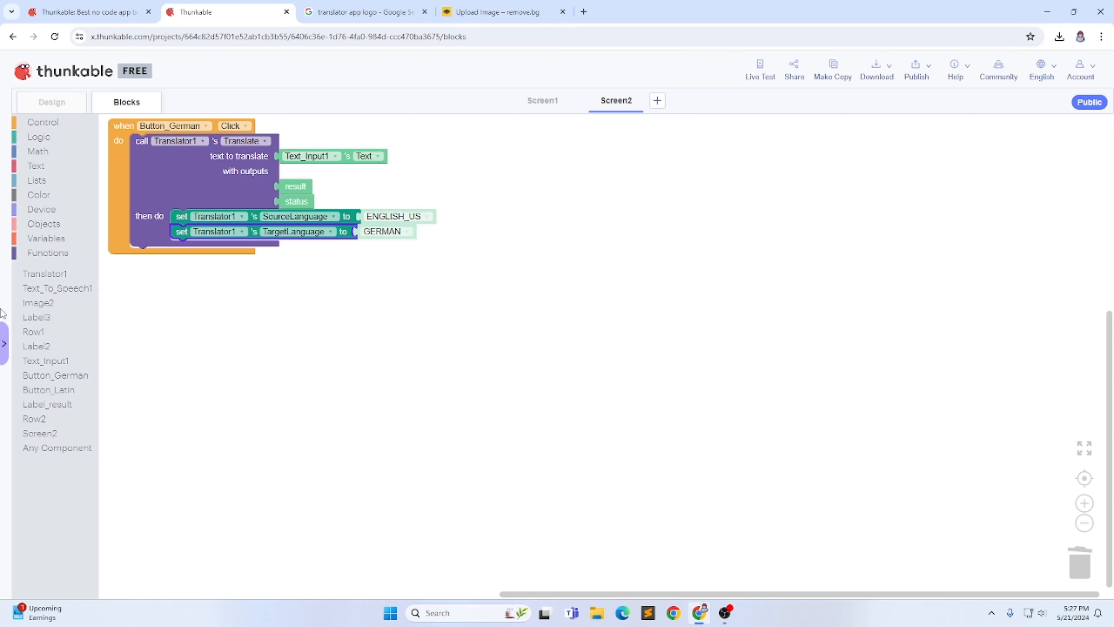
# - Add a call to Text_To_Speech1's Speak below the TargetLanguage block, using the Translate call's result as its text
pyautogui.click(57, 288)
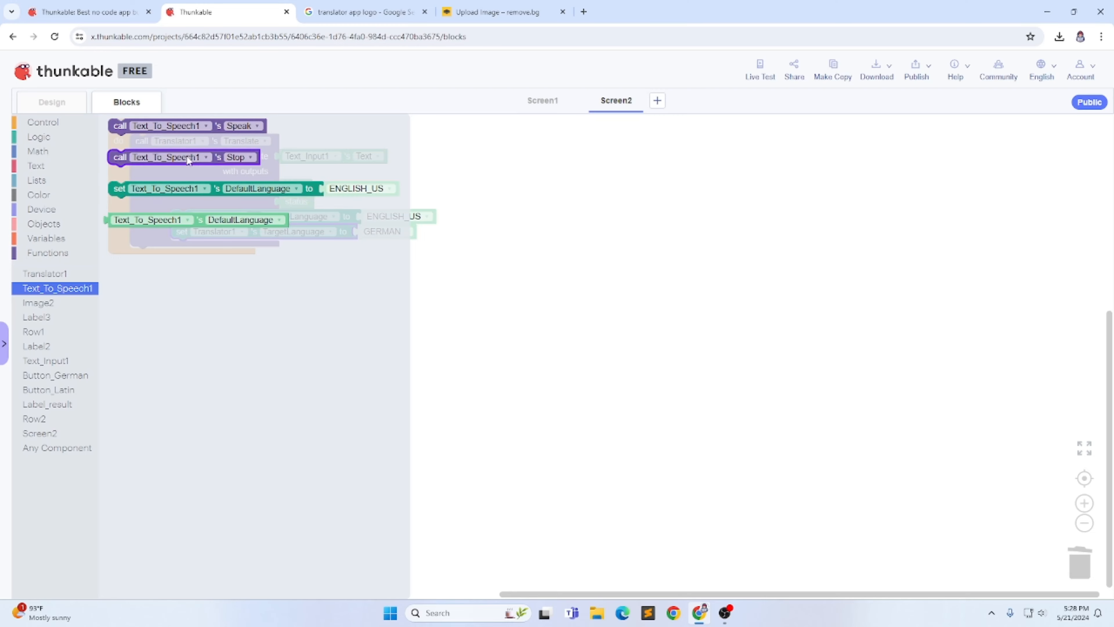
pyautogui.moveTo(190, 126); pyautogui.dragTo(248, 247)
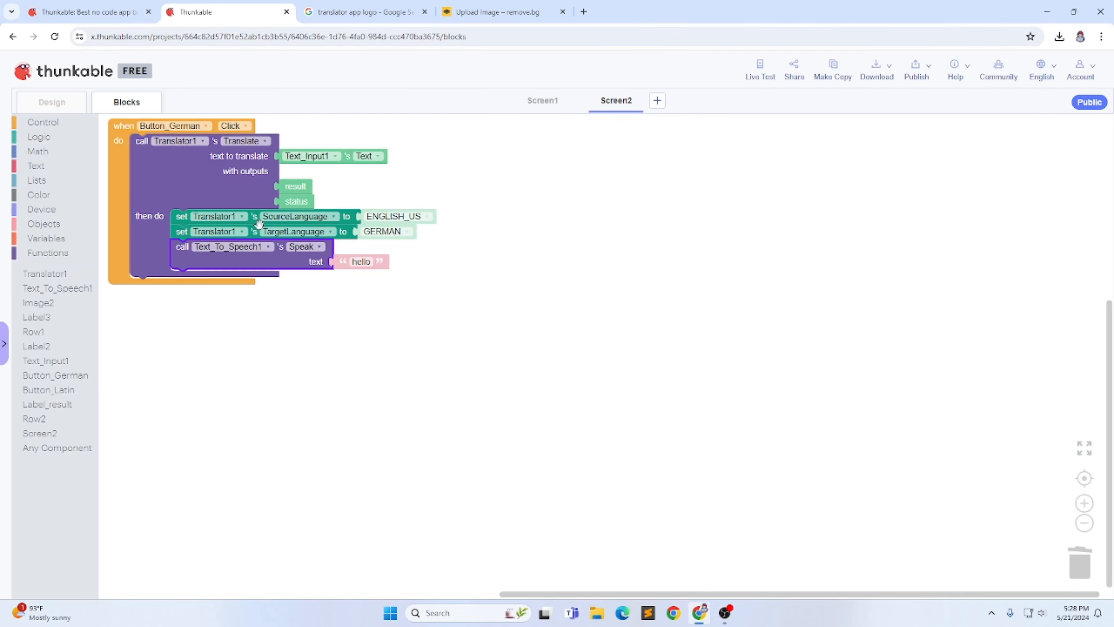
pyautogui.moveTo(296, 188); pyautogui.dragTo(362, 280)
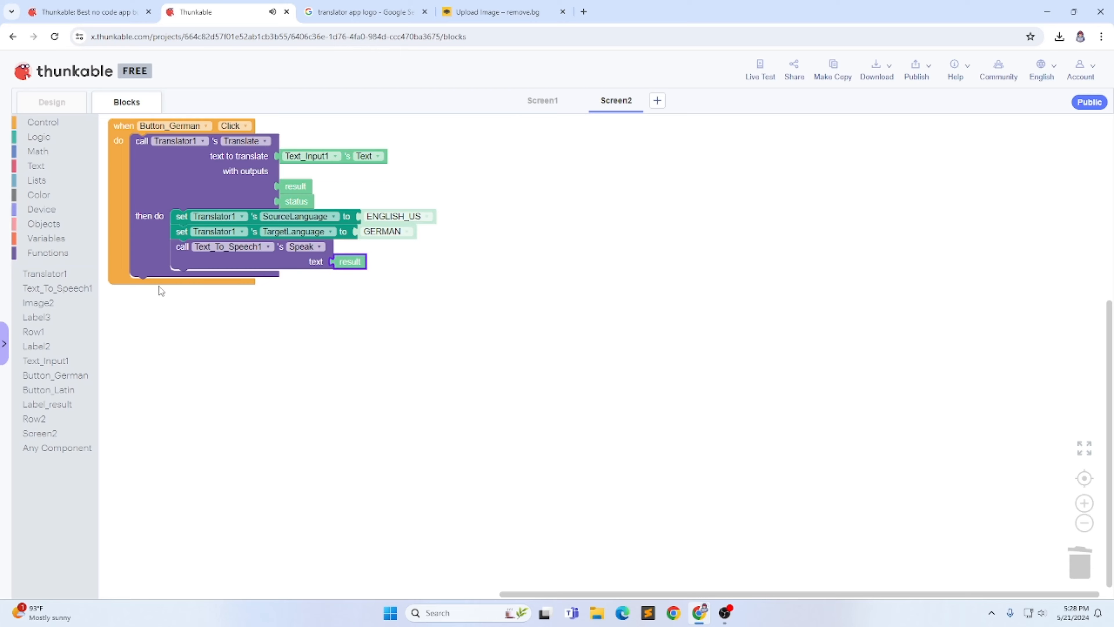
# - Add a block setting Label_result's Text below the Speak call and fill it with a copy of the result block
pyautogui.click(56, 408)
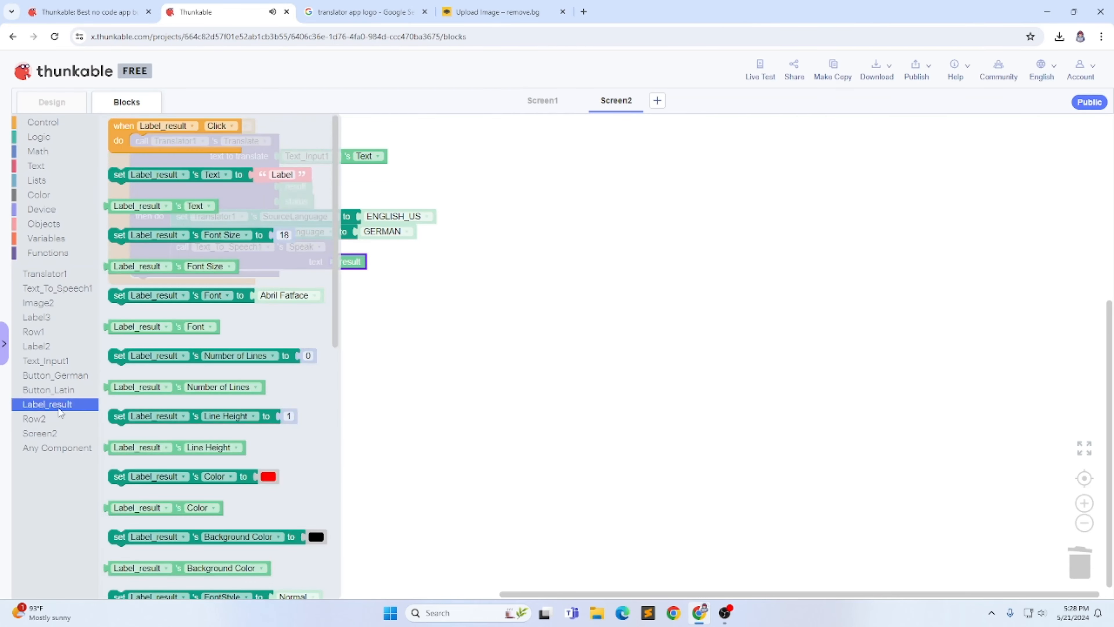
pyautogui.moveTo(131, 175); pyautogui.dragTo(202, 277)
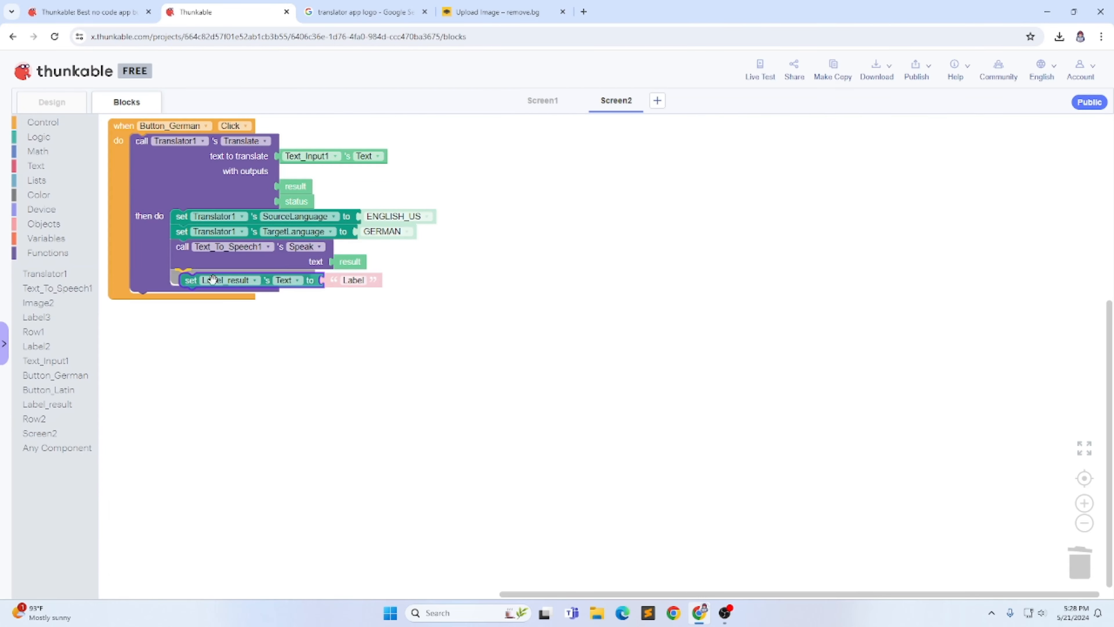
pyautogui.moveTo(349, 261)
pyautogui.mouseDown()
pyautogui.moveTo(346, 275)
pyautogui.moveTo(360, 266)
pyautogui.mouseUp()
pyautogui.rightClick(342, 277)
pyautogui.click(366, 286)
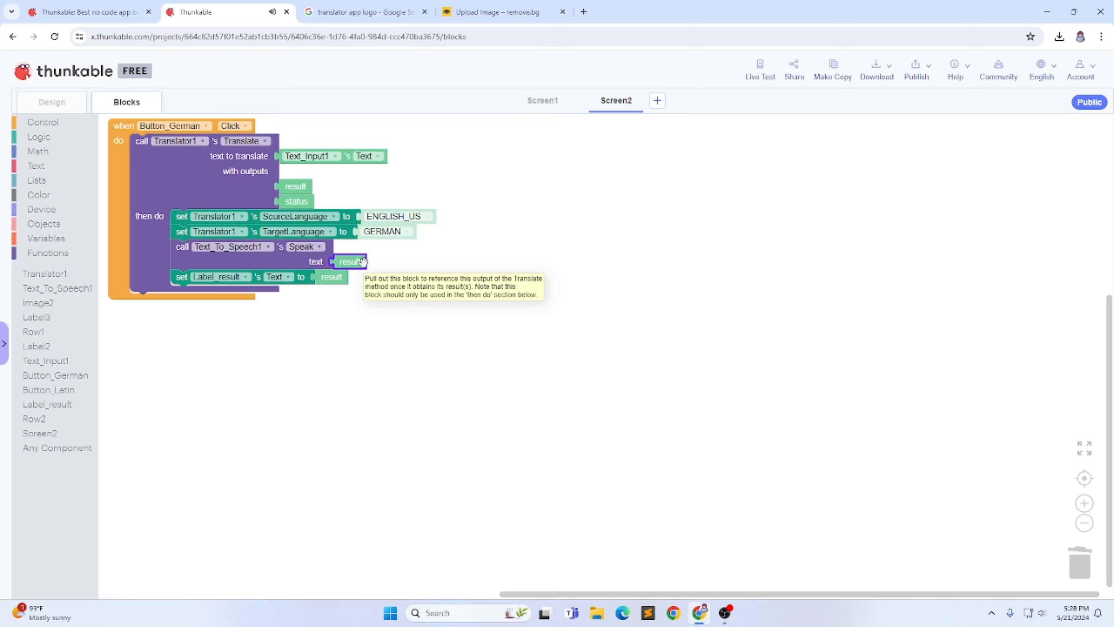
# - Duplicate the whole Button_German Click event, place the copy below the original, and change its component to Button_Latin
pyautogui.rightClick(128, 133)
pyautogui.click(142, 141)
pyautogui.moveTo(135, 159); pyautogui.dragTo(123, 326)
pyautogui.moveTo(647, 395); pyautogui.dragTo(685, 274)
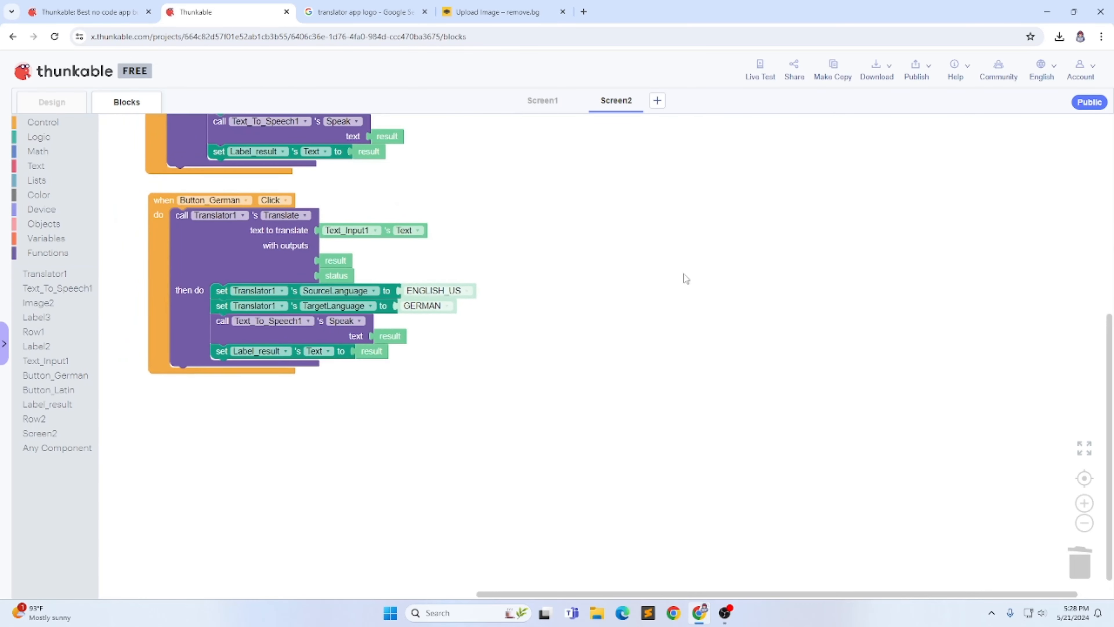
pyautogui.click(234, 203)
pyautogui.click(233, 301)
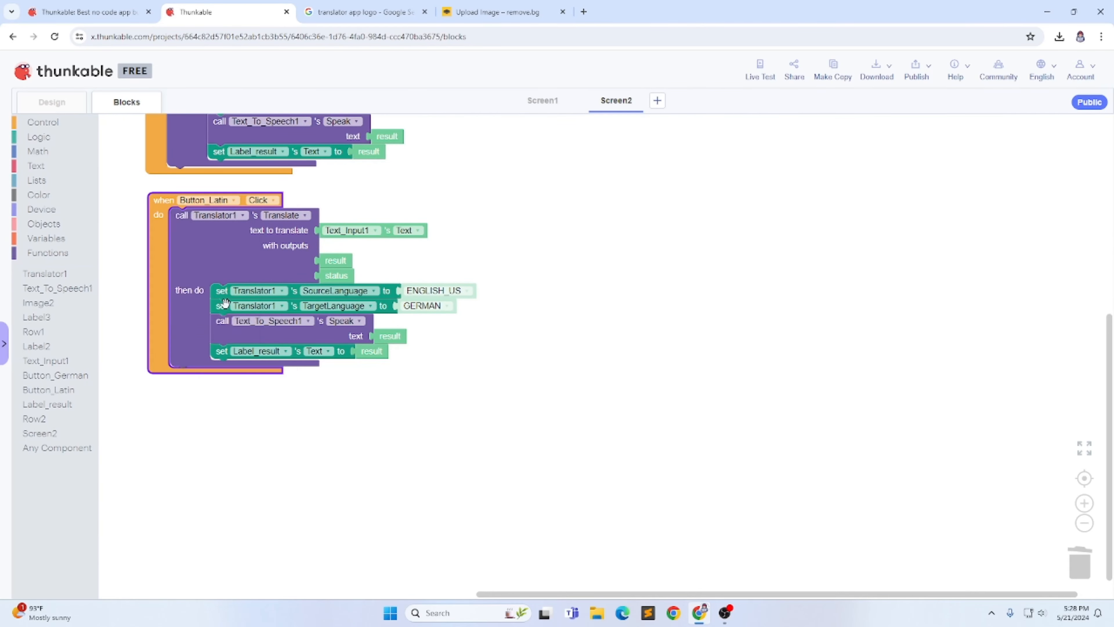
# - Set Translator1's TargetLanguage to LATIN in the Button_Latin Click event
pyautogui.click(432, 306)
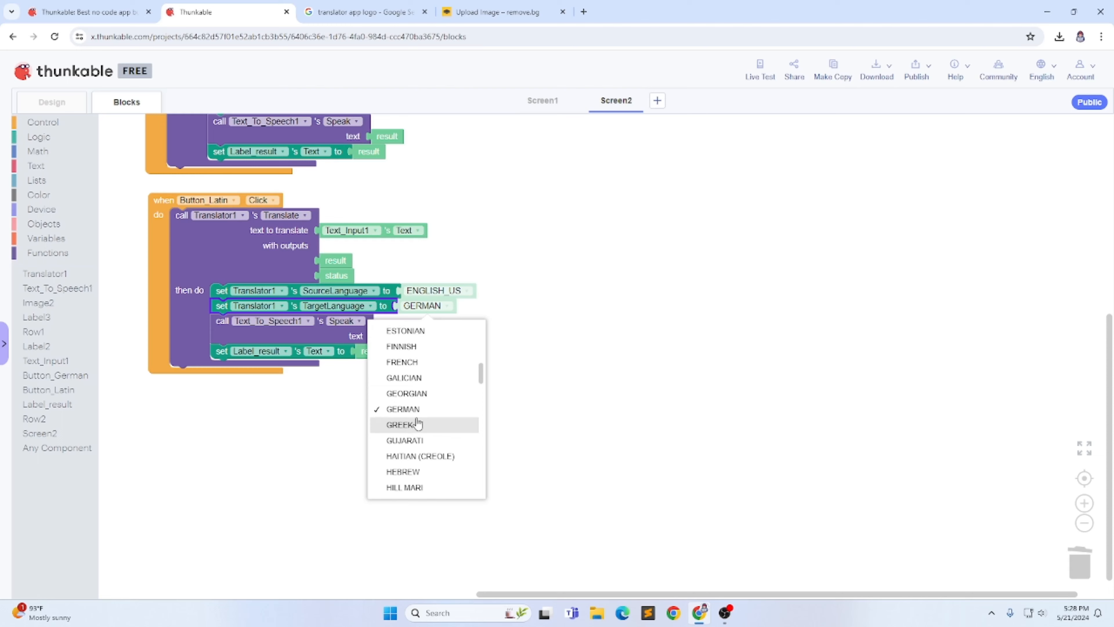
pyautogui.scroll(-4, 430, 441)
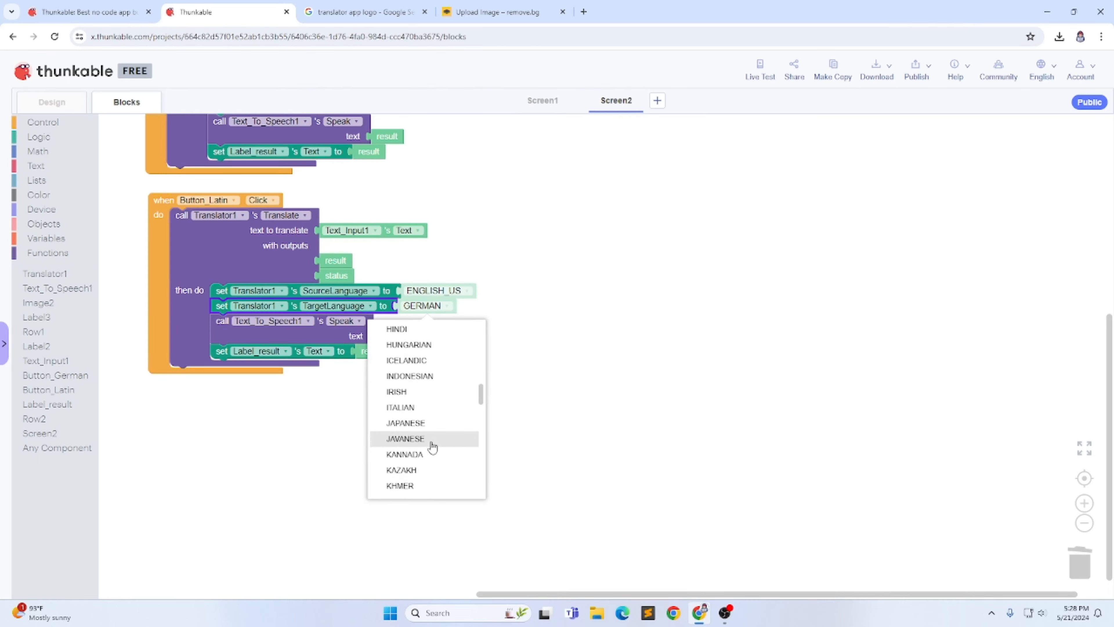
pyautogui.scroll(-2, 435, 421)
pyautogui.scroll(-2, 432, 421)
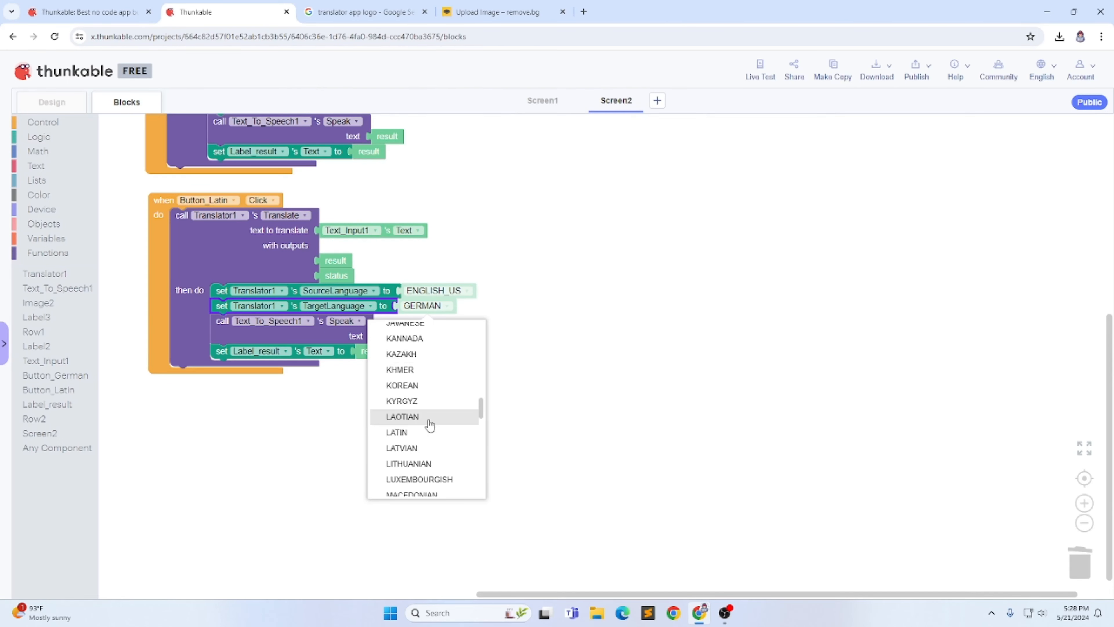
pyautogui.click(420, 432)
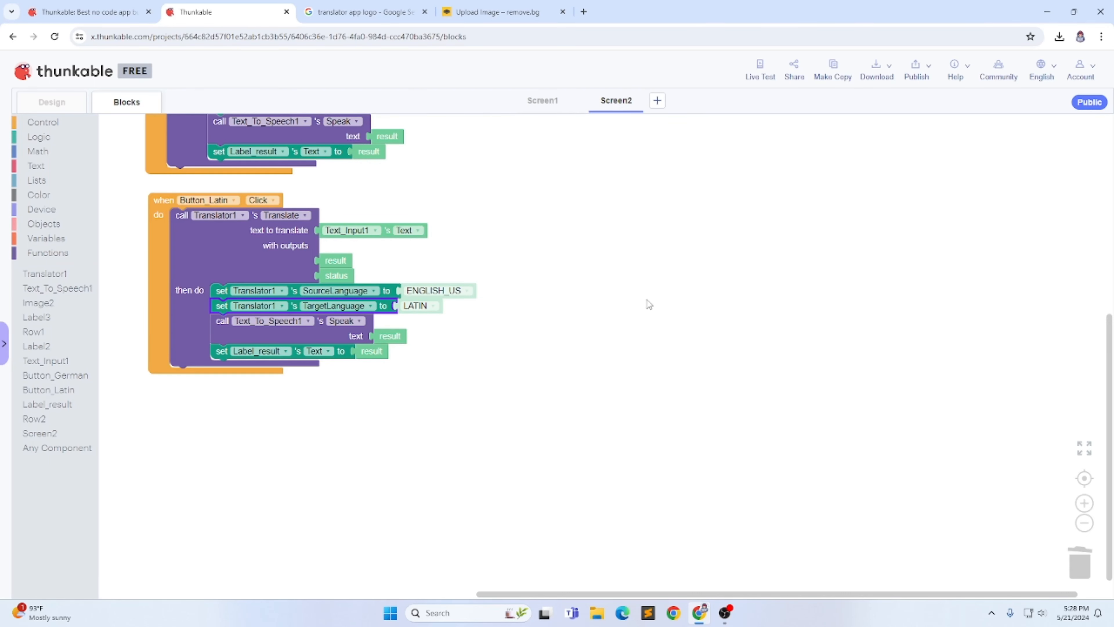
pyautogui.moveTo(647, 299); pyautogui.dragTo(657, 431)
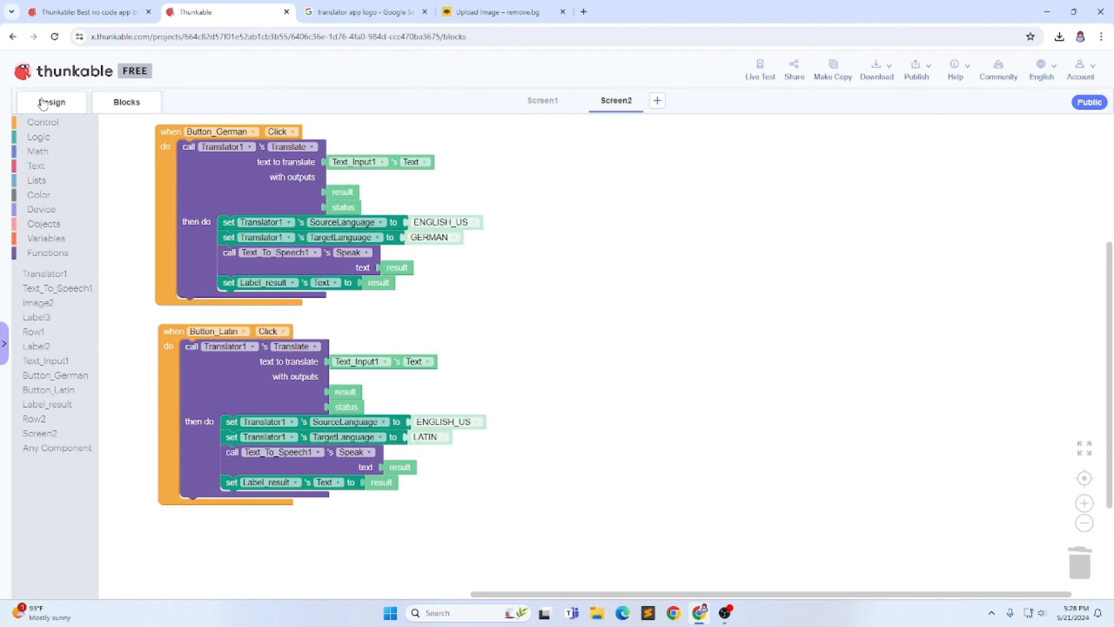
pyautogui.click(52, 102)
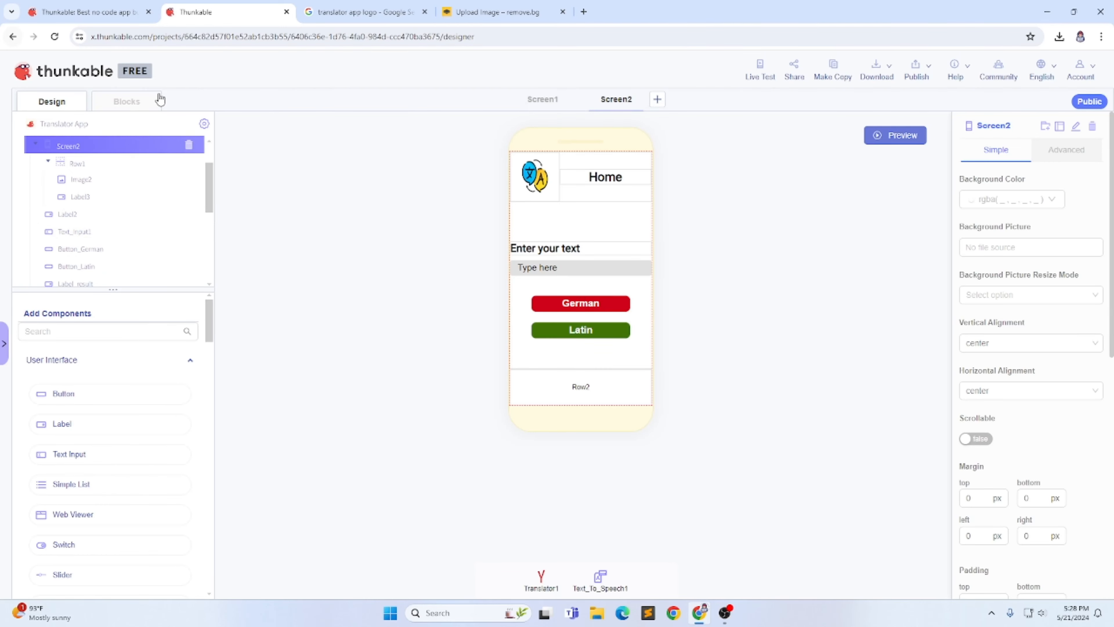
pyautogui.click(133, 104)
pyautogui.click(81, 103)
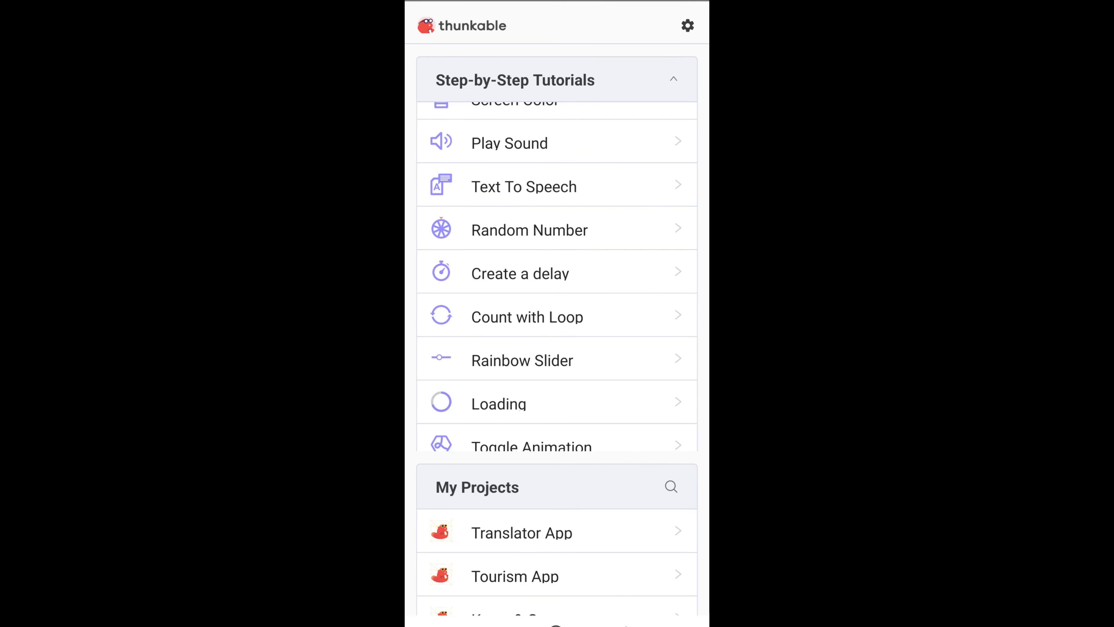
# - Switch to the Thunkable mobile app and open the Translator App project to test it
pyautogui.click(522, 532)
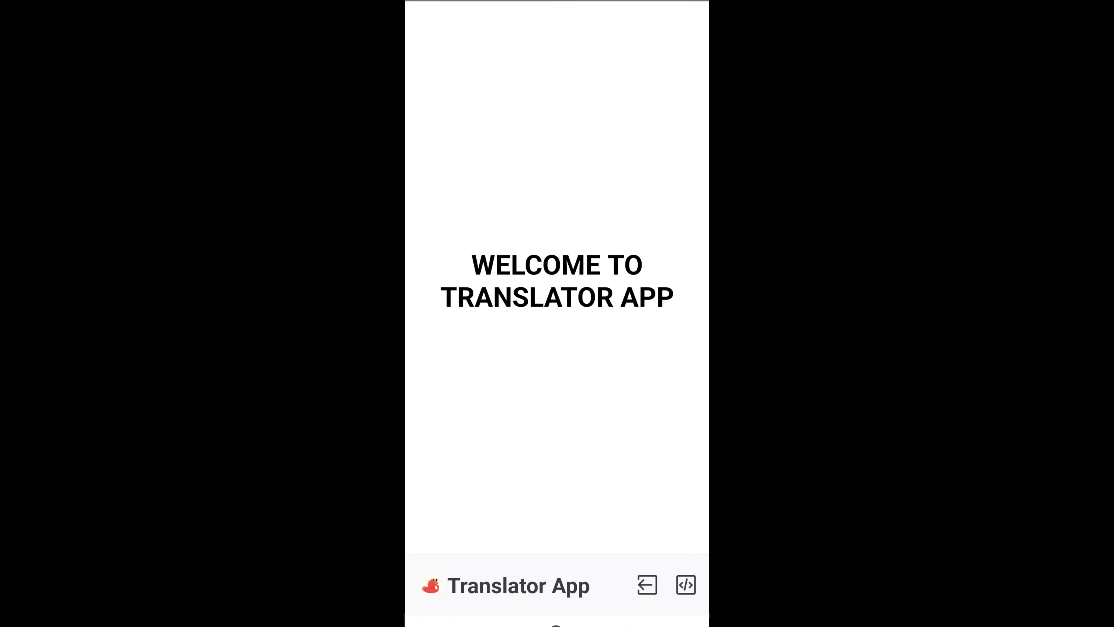